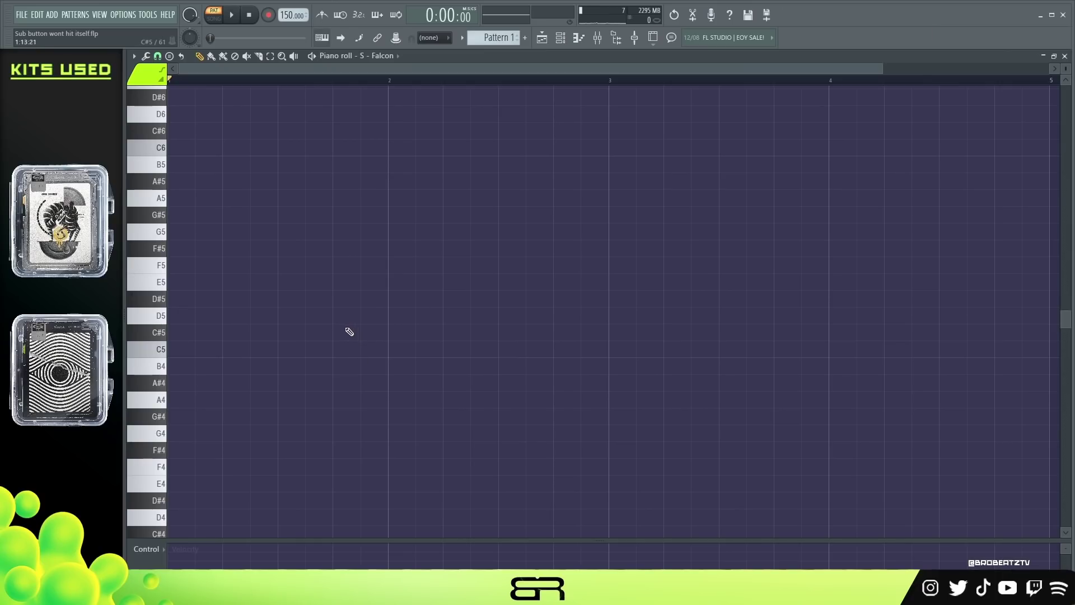
- Place a D minor chord (D5, F5, A5) at the start of bar 1 using the Minor chord stamp
{"action": "left_click", "coordinate": [190, 315]}
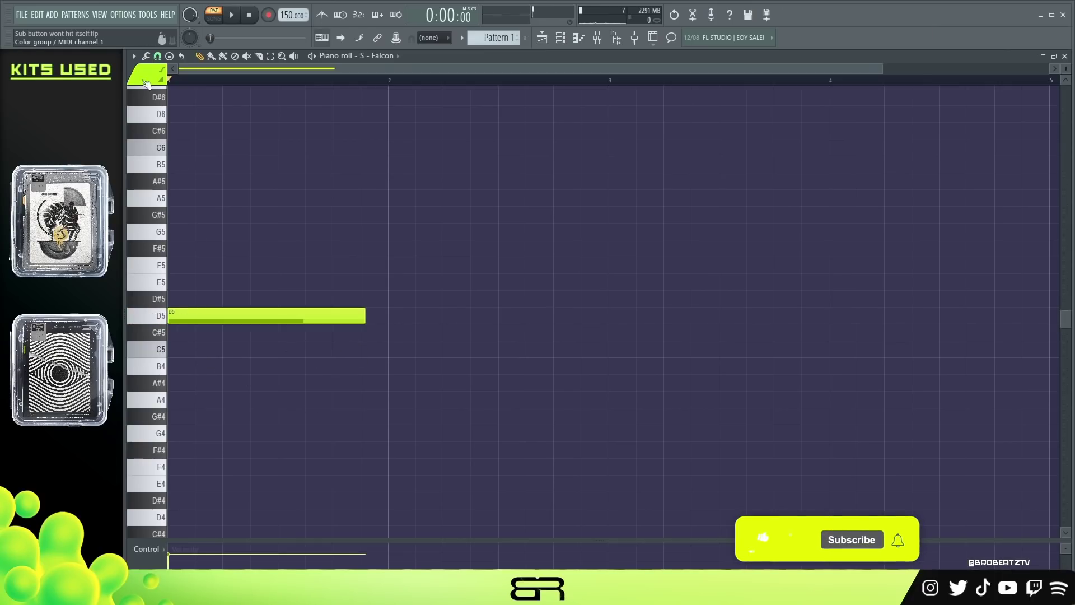
{"action": "left_click", "coordinate": [171, 58]}
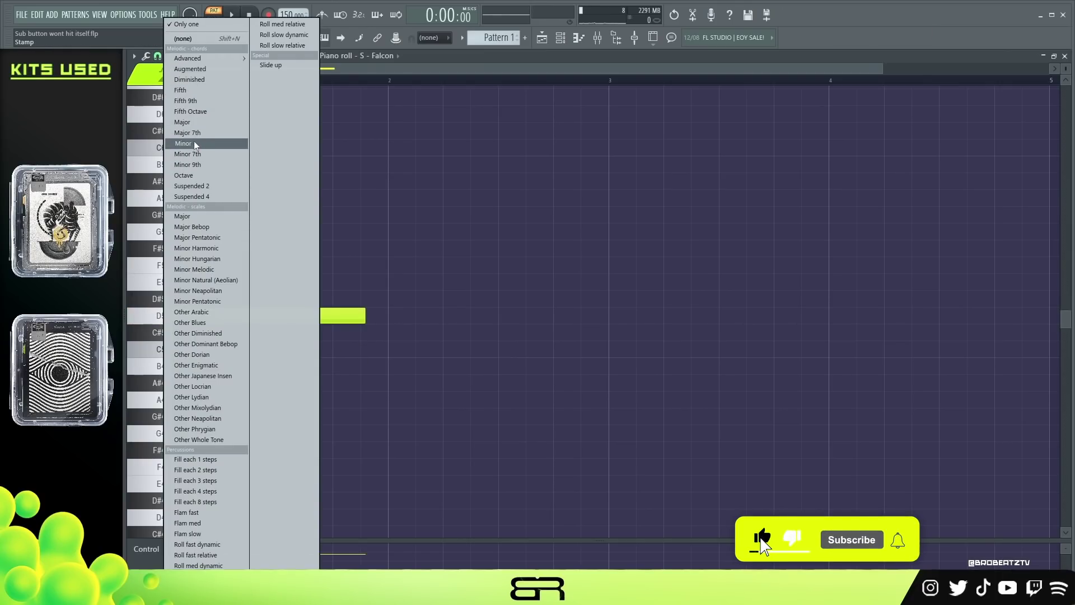
{"action": "left_click", "coordinate": [190, 143]}
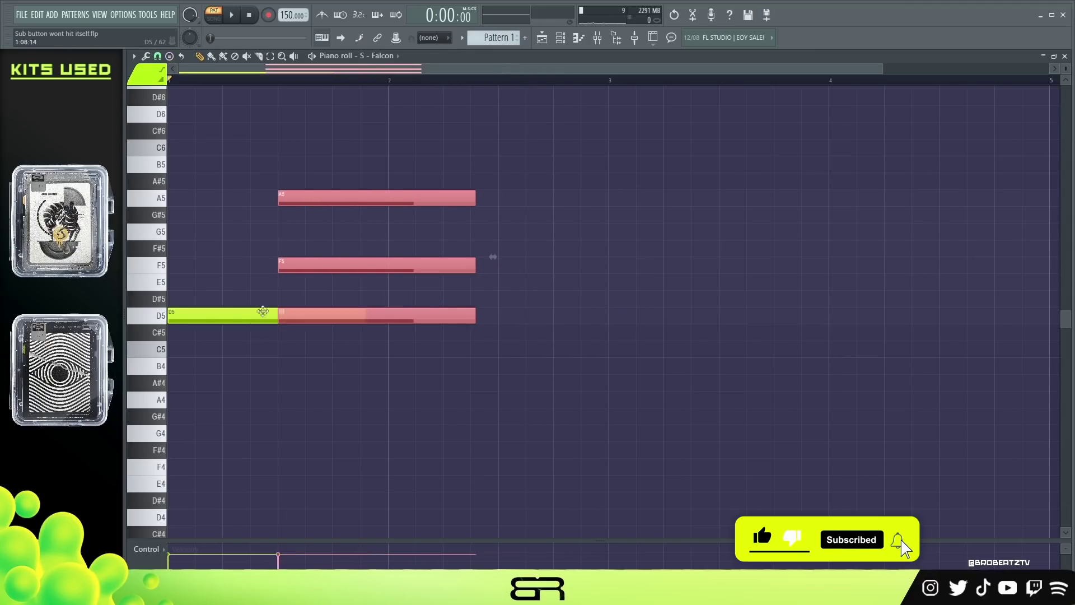
{"action": "left_click", "coordinate": [258, 322]}
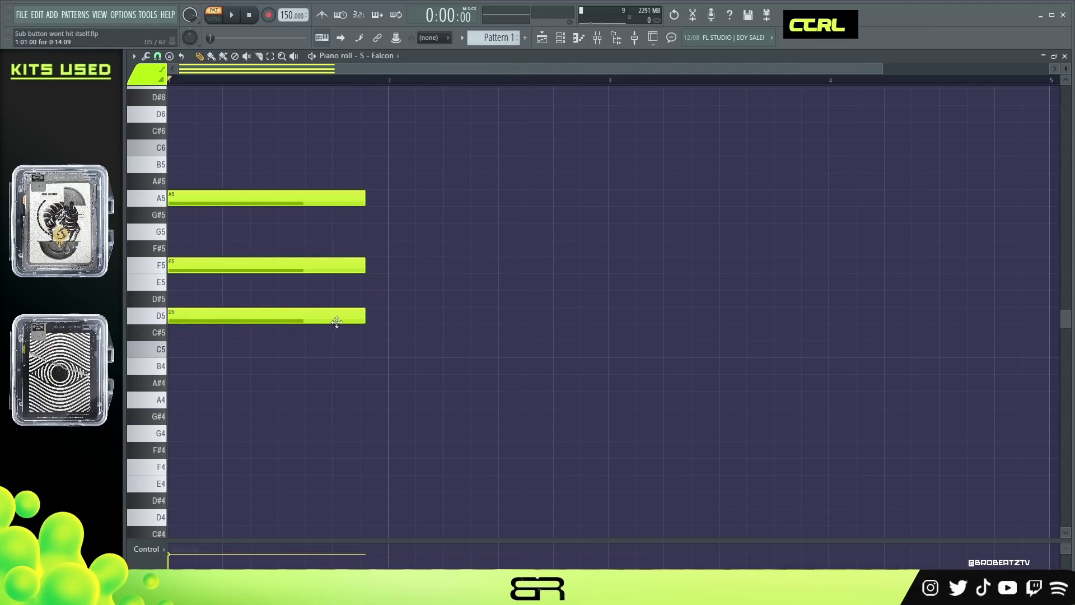
{"action": "left_click_drag", "start_coordinate": [376, 158], "coordinate": [182, 268]}
{"action": "left_click_drag", "start_coordinate": [184, 268], "coordinate": [135, 283]}
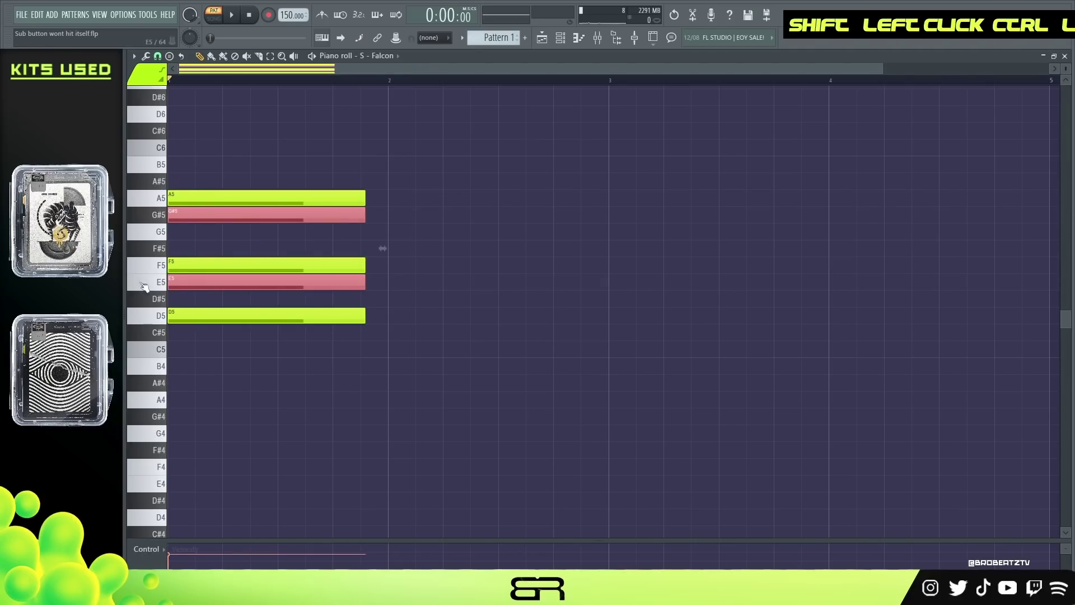
{"action": "left_click", "coordinate": [142, 284], "text": "ctrl"}
{"action": "left_click_drag", "start_coordinate": [249, 217], "coordinate": [237, 179]}
{"action": "left_click_drag", "start_coordinate": [392, 165], "coordinate": [184, 331]}
{"action": "left_click", "coordinate": [184, 231]}
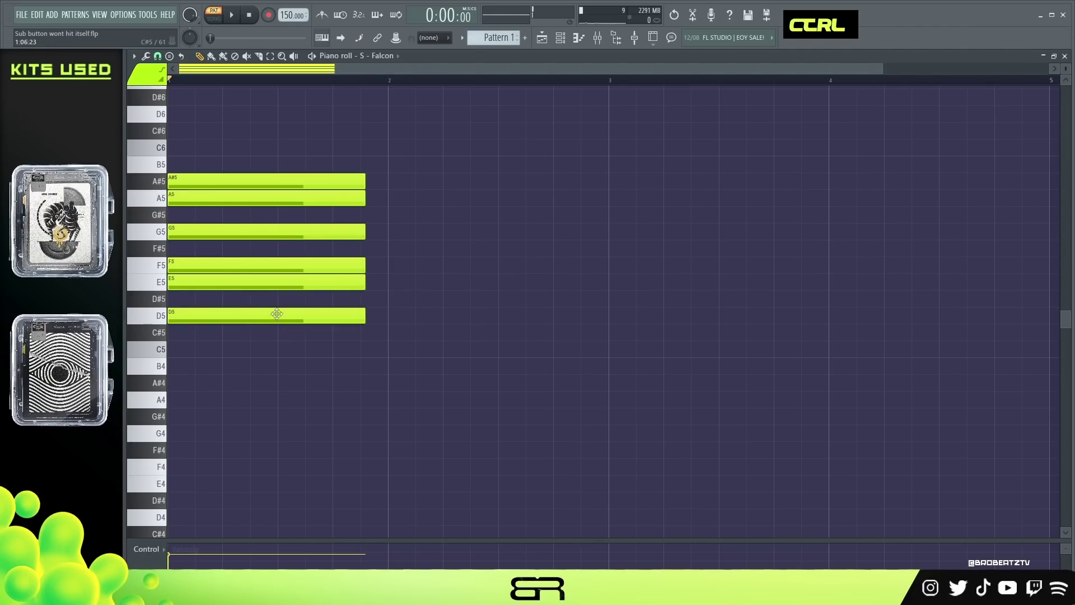
{"action": "right_click", "coordinate": [250, 231]}
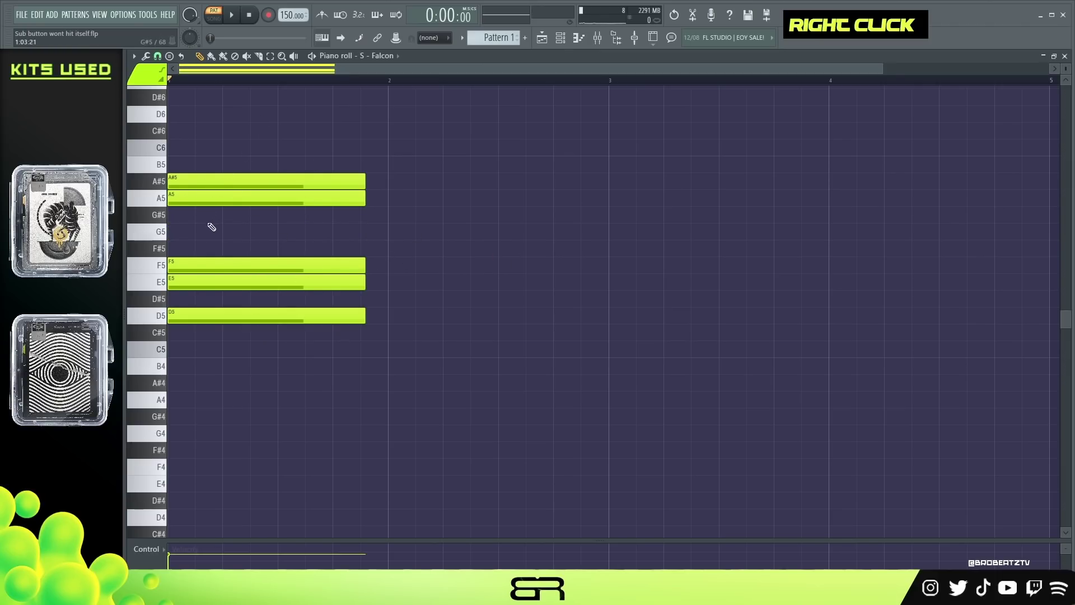
{"action": "right_click", "coordinate": [208, 182]}
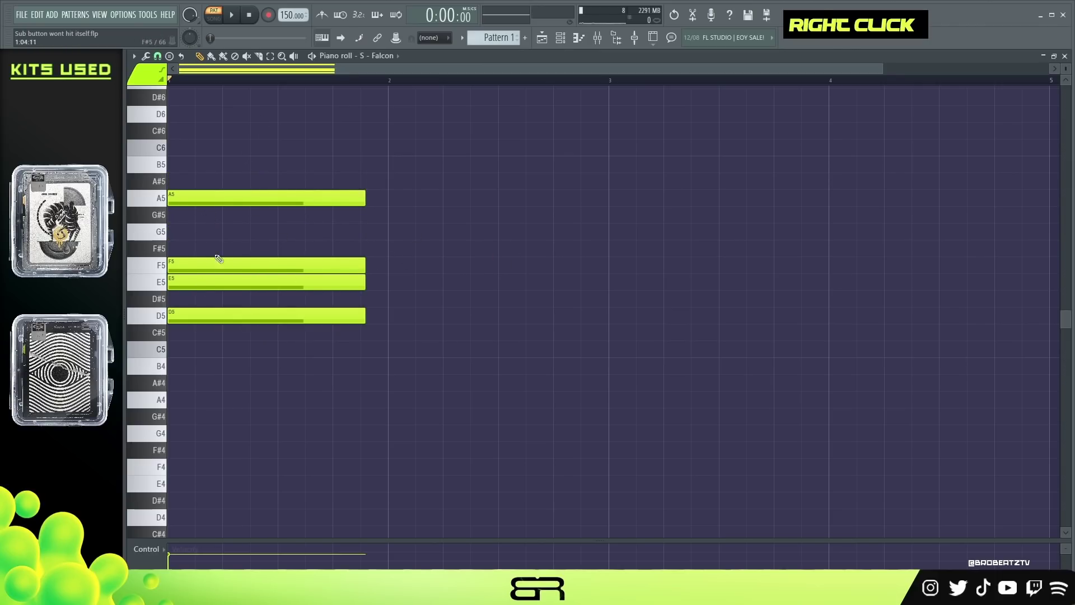
{"action": "right_click", "coordinate": [222, 283]}
- Delay the F5 note to 1:03:00, add an E5 note at 1:05:00, and play back the staggered chord
{"action": "key", "text": "ctrl"}
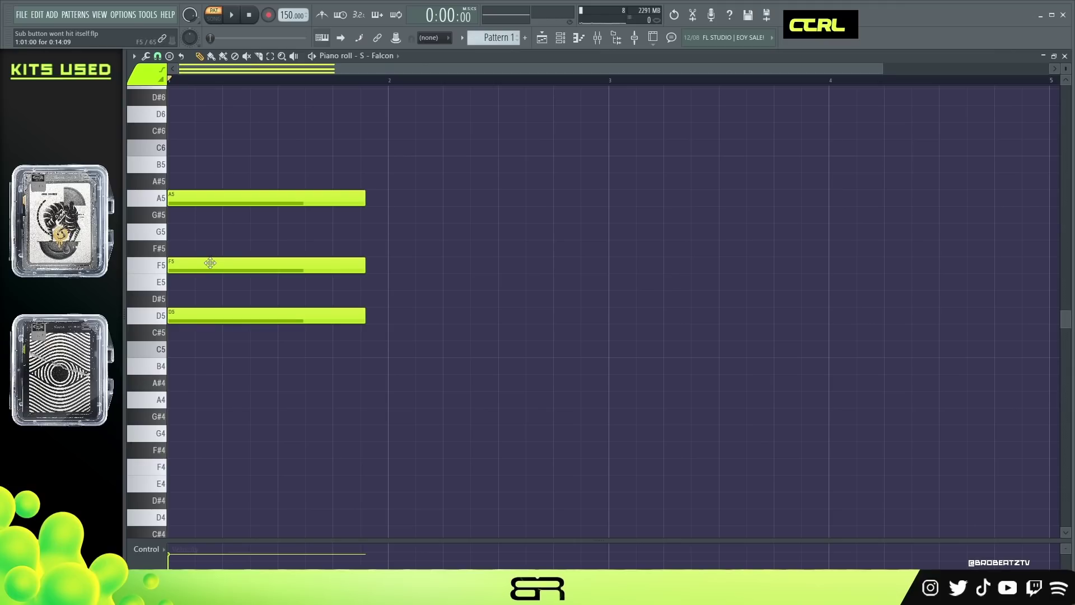
{"action": "left_click_drag", "start_coordinate": [206, 267], "coordinate": [236, 268]}
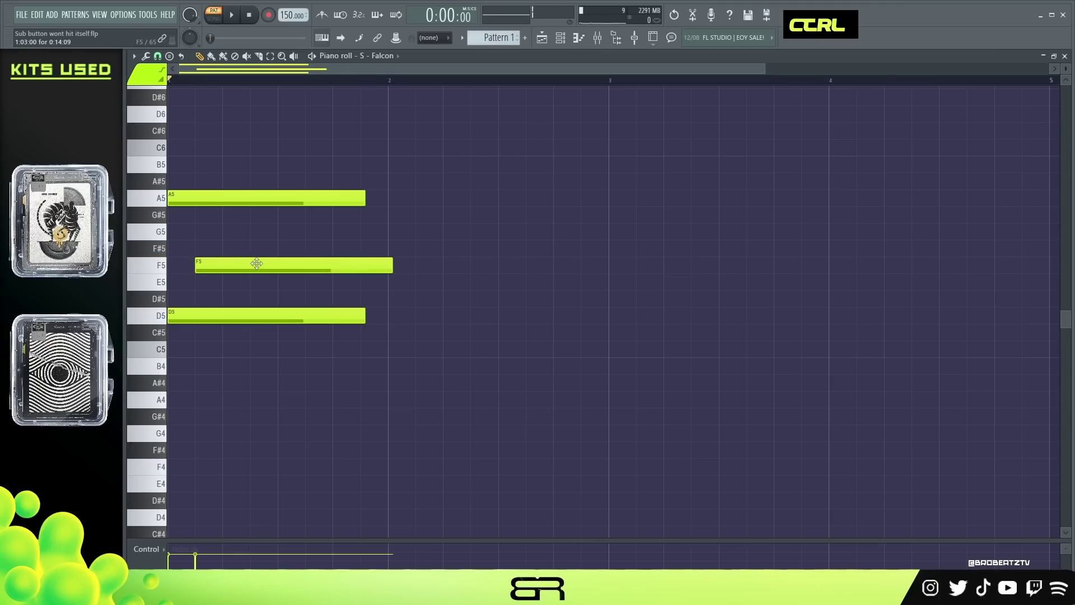
{"action": "key", "text": "space"}
{"action": "key", "text": "space"}
{"action": "key", "text": "space"}
{"action": "key", "text": "space"}
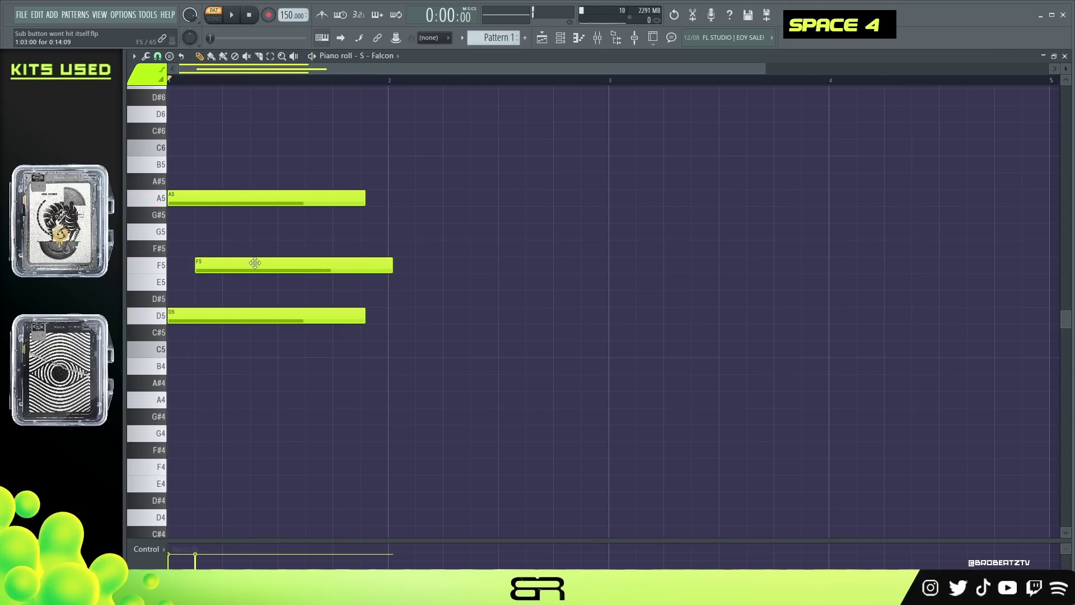
{"action": "left_click", "coordinate": [246, 281]}
{"action": "key", "text": "space"}
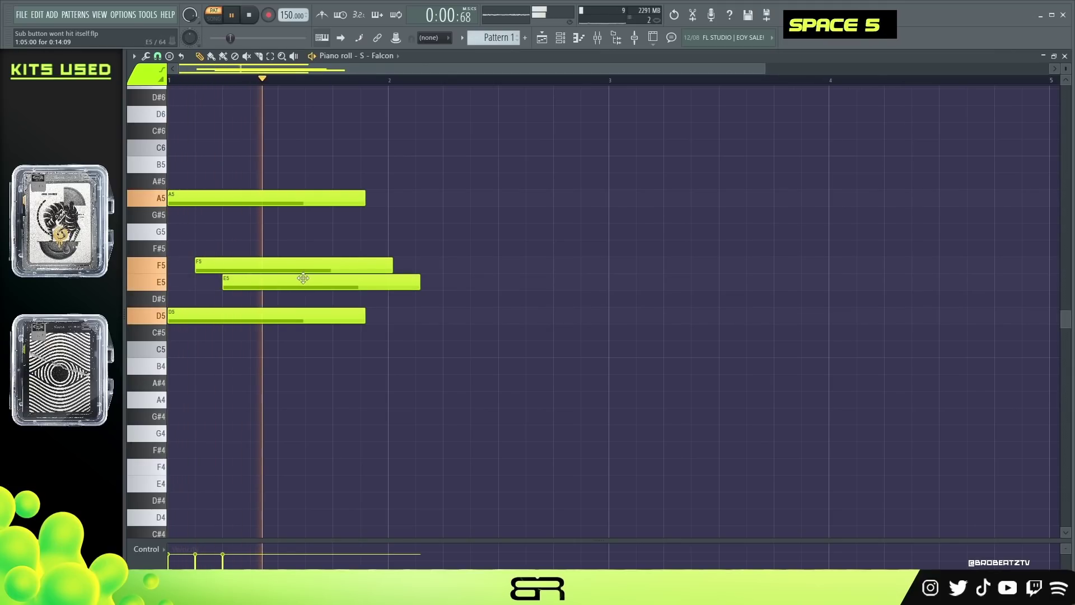
{"action": "key", "text": "space"}
- Line up the ends of the four chord notes and stretch them together to about the end of bar 2
{"action": "left_click_drag", "start_coordinate": [362, 198], "coordinate": [387, 199]}
{"action": "mouse_move", "coordinate": [402, 264]}
{"action": "left_mouse_down"}
{"action": "mouse_move", "coordinate": [434, 274]}
{"action": "mouse_move", "coordinate": [386, 284]}
{"action": "mouse_move", "coordinate": [386, 265]}
{"action": "left_mouse_up"}
{"action": "right_click", "coordinate": [403, 325]}
{"action": "left_click_drag", "start_coordinate": [368, 317], "coordinate": [384, 318]}
{"action": "left_click_drag", "start_coordinate": [412, 159], "coordinate": [323, 366]}
{"action": "left_click_drag", "start_coordinate": [384, 318], "coordinate": [597, 321]}
{"action": "key", "text": "space"}
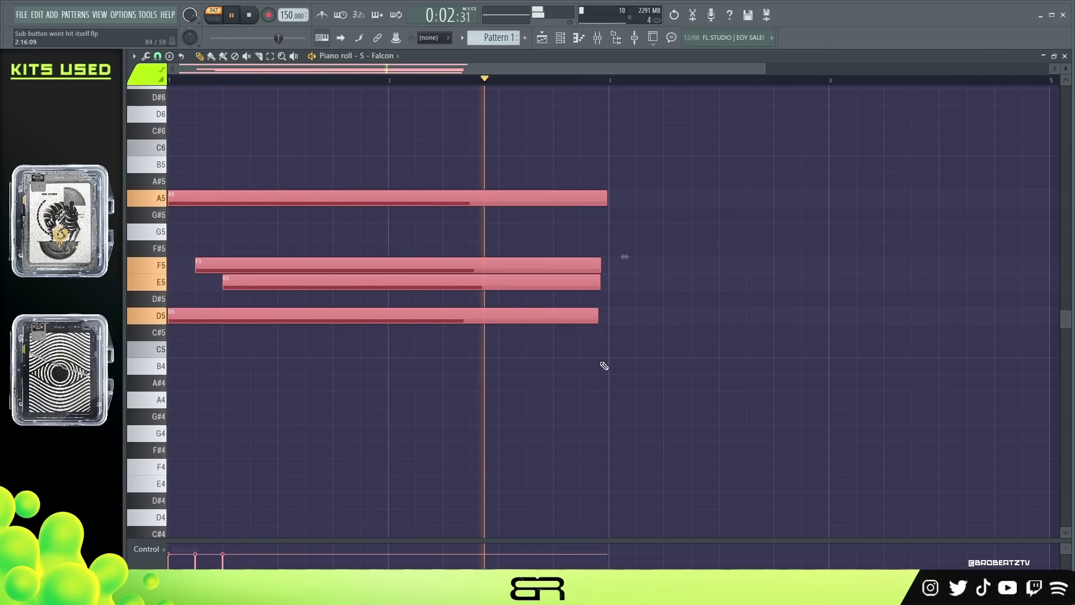
{"action": "key", "text": "space"}
- Duplicate the whole two-bar chord into bars 3 and 4
{"action": "key", "text": "ctrl+a"}
{"action": "left_click_drag", "start_coordinate": [213, 201], "coordinate": [638, 220], "text": "shift"}
{"action": "scroll", "coordinate": [468, 84], "scroll_direction": "down", "scroll_amount": 2}
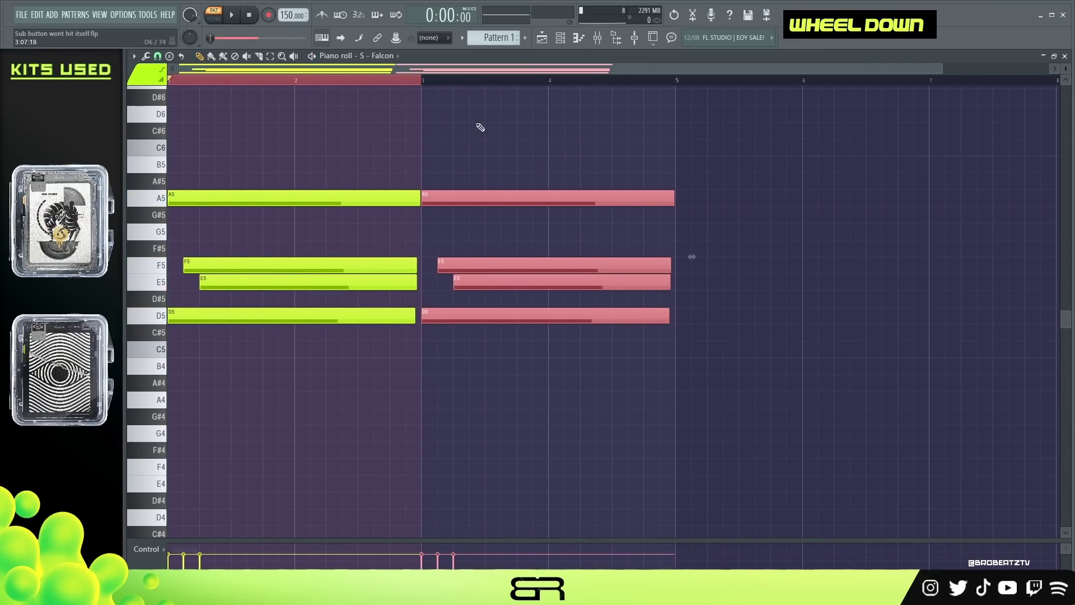
{"action": "left_click", "coordinate": [479, 125]}
{"action": "scroll", "coordinate": [482, 168], "scroll_direction": "up", "scroll_amount": 1}
- Copy all four bars of chords to bar 5 and transpose the copy up five semitones
{"action": "key", "text": "ctrl+a"}
{"action": "left_click_drag", "start_coordinate": [209, 248], "coordinate": [717, 248], "text": "shift"}
{"action": "key", "text": "shift+Up"}
{"action": "key", "text": "shift+Up"}
{"action": "key", "text": "shift+Up"}
{"action": "key", "text": "shift+Up"}
{"action": "key", "text": "shift+Up"}
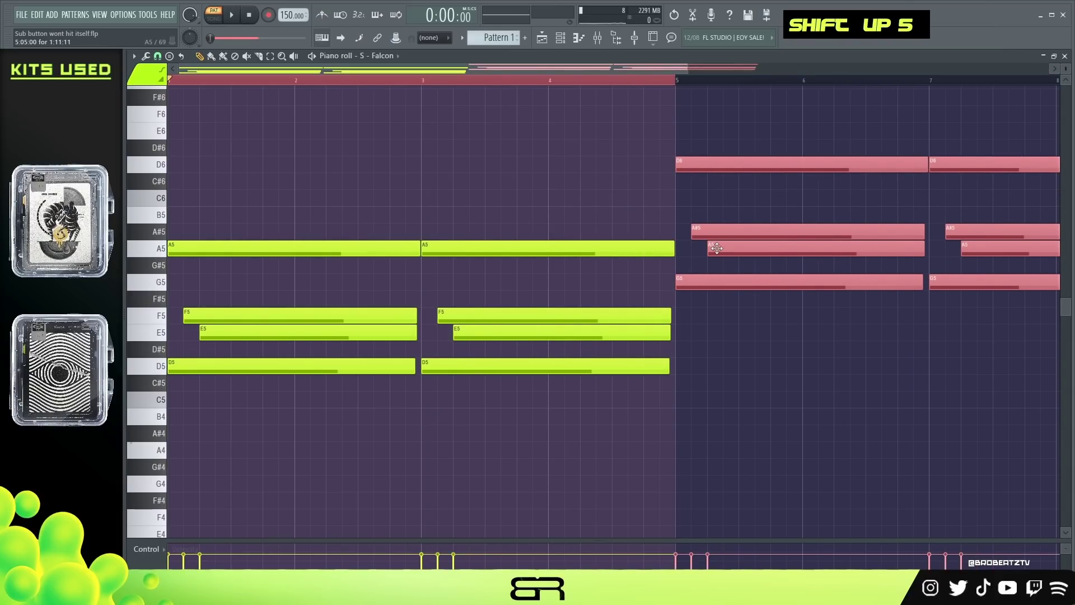
- Lower the copied chords in bars 5 to 8 by one octave and clear the selection
{"action": "key", "text": "ctrl+Down"}
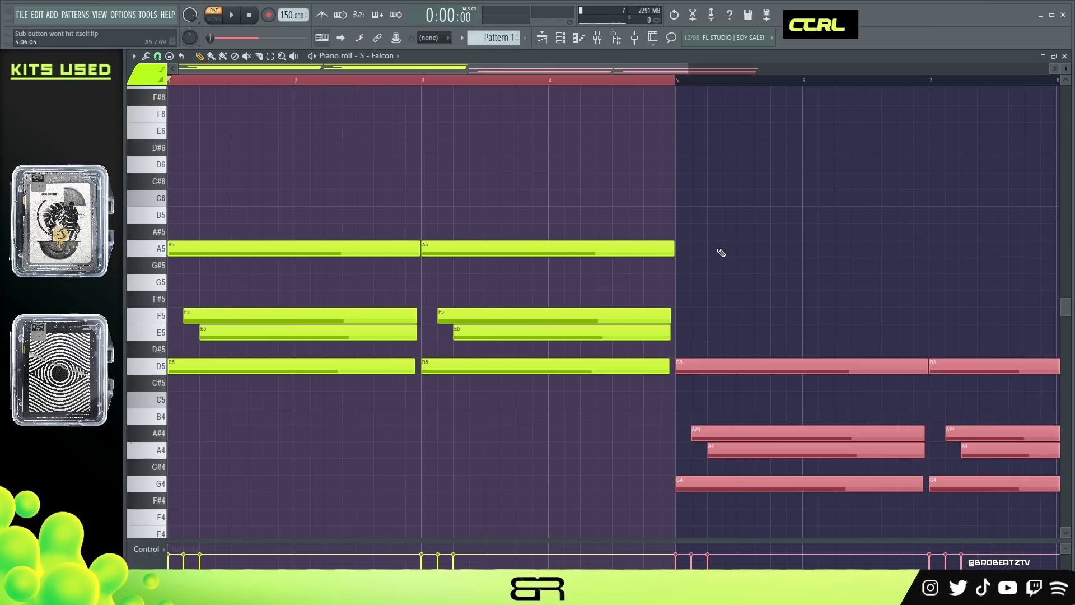
{"action": "key", "text": "ctrl+Up"}
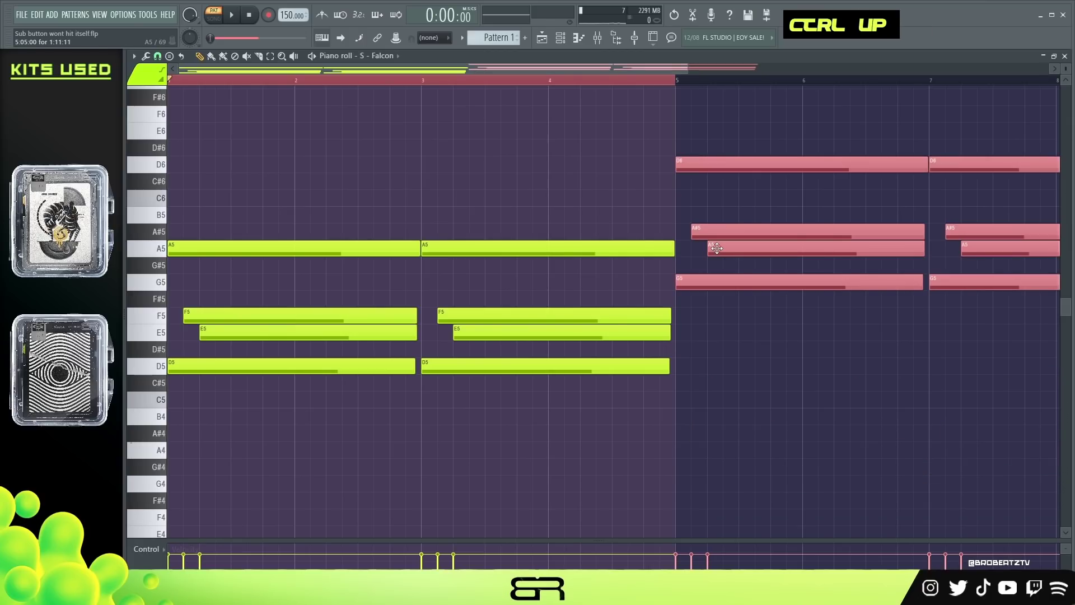
{"action": "key", "text": "ctrl+Down"}
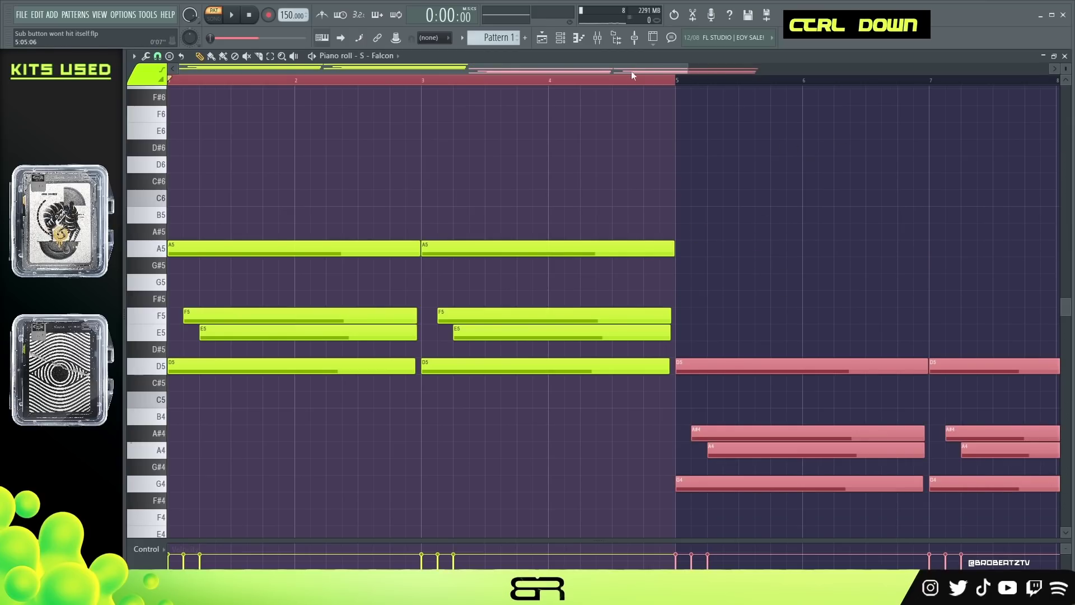
{"action": "scroll", "coordinate": [621, 79], "scroll_direction": "down", "scroll_amount": 1}
{"action": "double_click", "coordinate": [300, 87]}
{"action": "scroll", "coordinate": [271, 84], "scroll_direction": "down", "scroll_amount": 2}
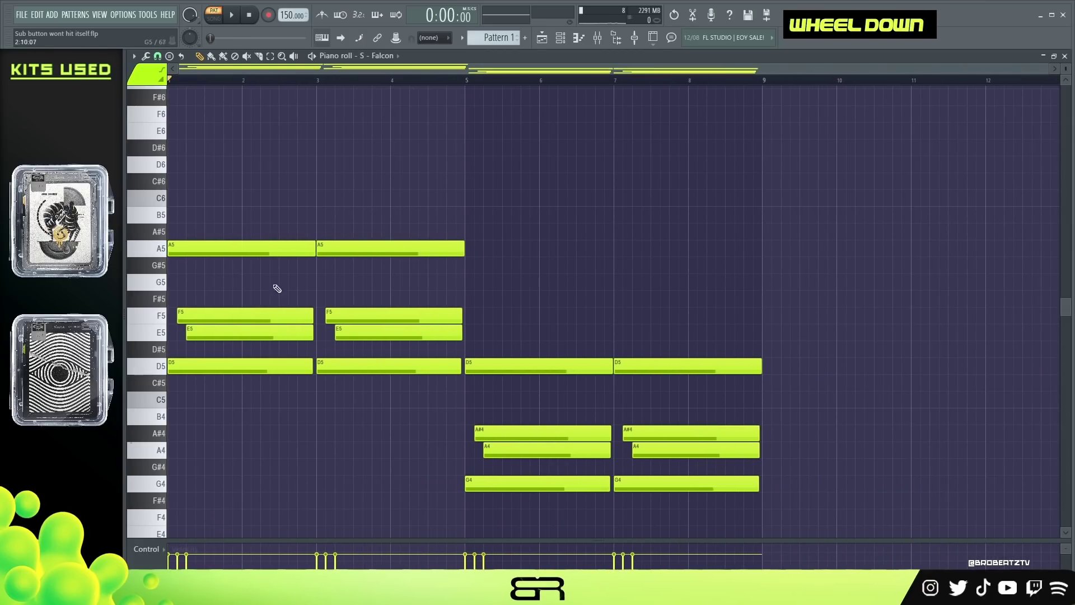
- Play the pattern and shorten the A5 notes and the D5 notes in bars 5 to 8 to end with their chords
{"action": "scroll", "coordinate": [369, 82], "scroll_direction": "up", "scroll_amount": 1}
{"action": "key", "text": "space"}
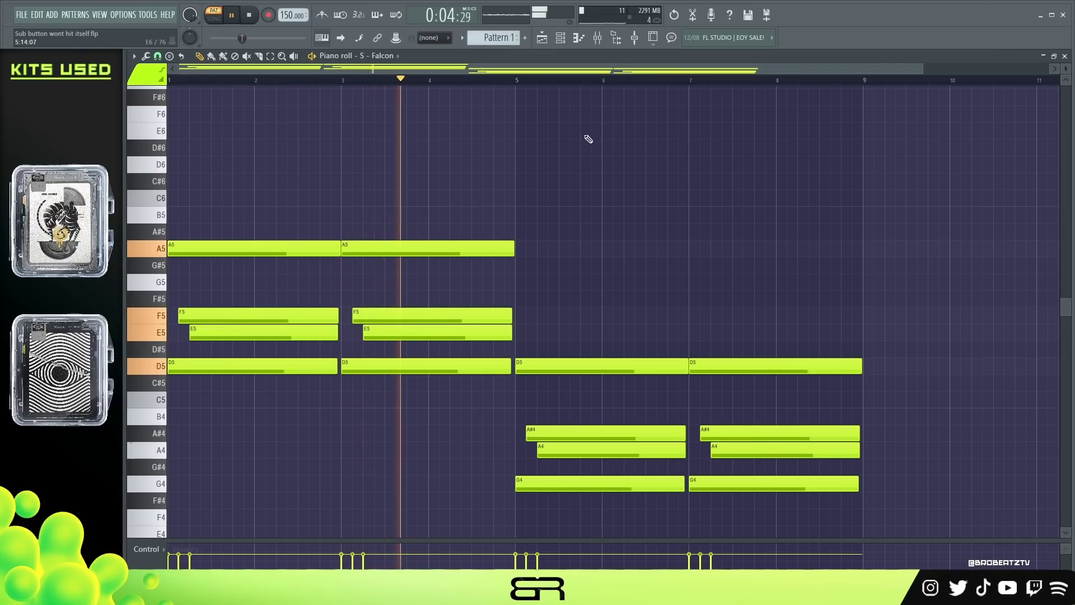
{"action": "left_click_drag", "start_coordinate": [307, 232], "coordinate": [506, 252], "text": "ctrl"}
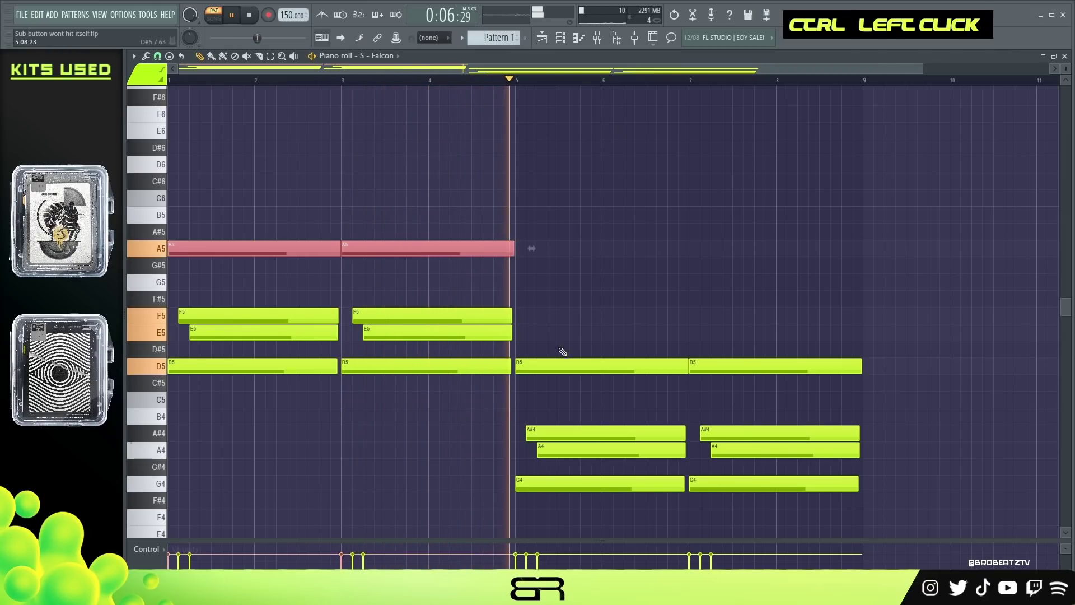
{"action": "left_click_drag", "start_coordinate": [559, 353], "coordinate": [871, 384], "text": "ctrl+shift"}
{"action": "left_click", "coordinate": [875, 308]}
{"action": "right_click", "coordinate": [778, 224]}
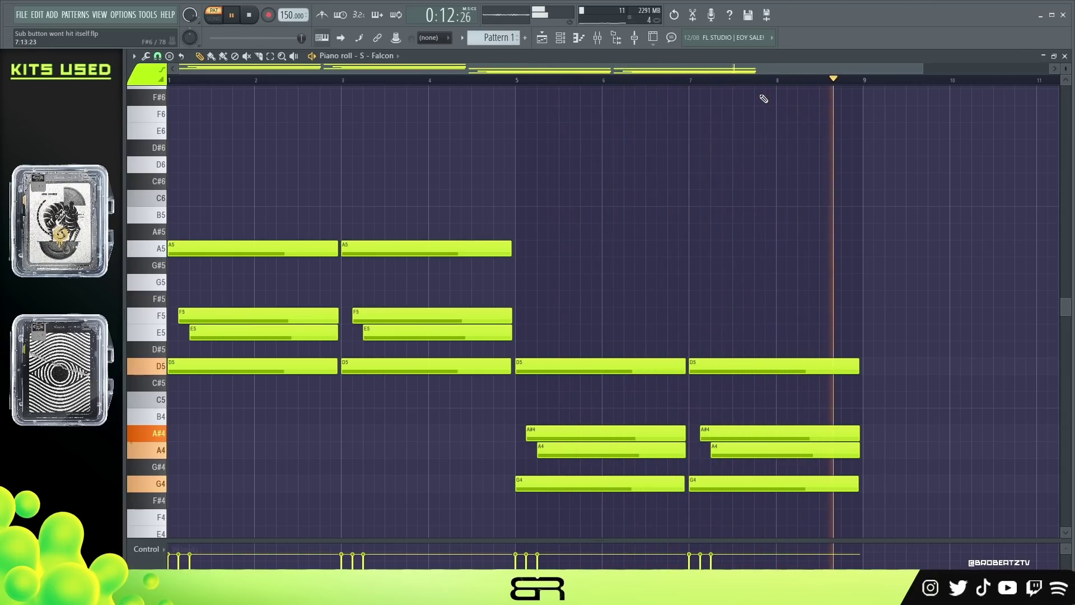
{"action": "key", "text": "space"}
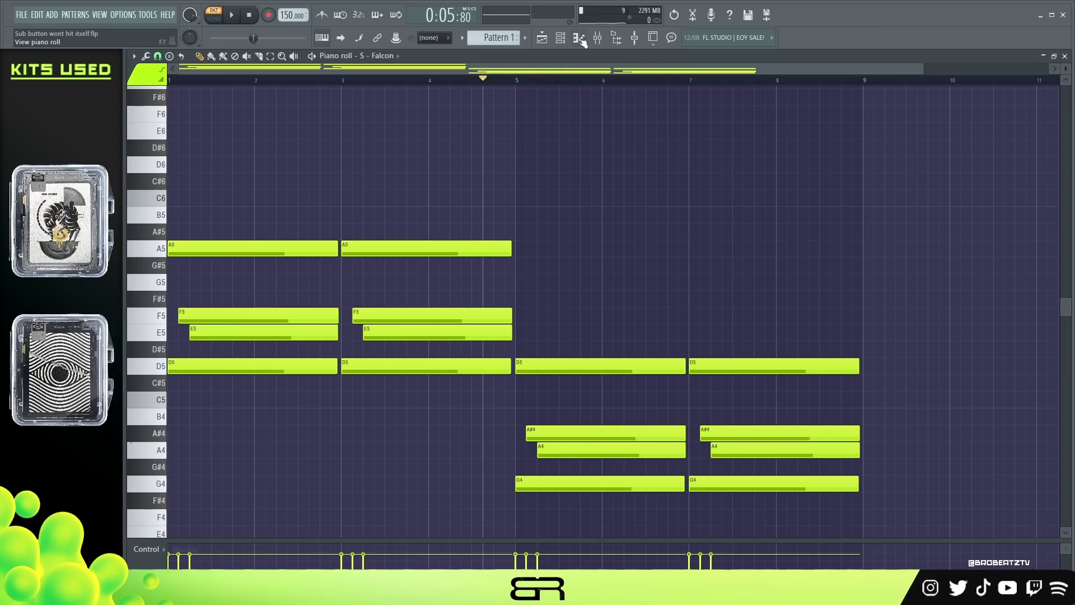
- Audition the DK5S sound in the Falcon instrument and close its plugin window
{"action": "left_click", "coordinate": [560, 41]}
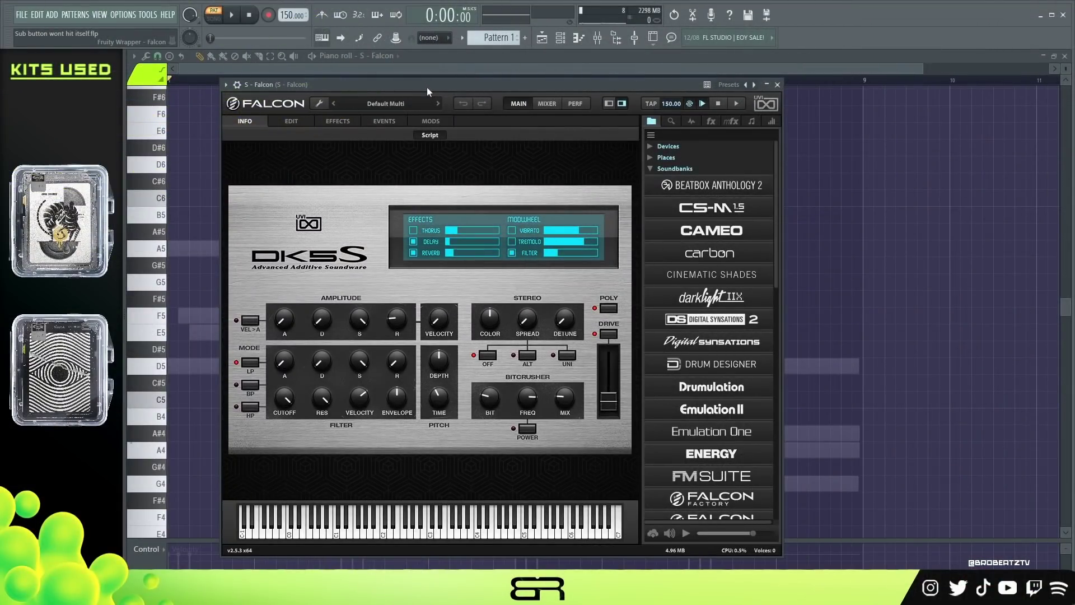
{"action": "left_click", "coordinate": [372, 526]}
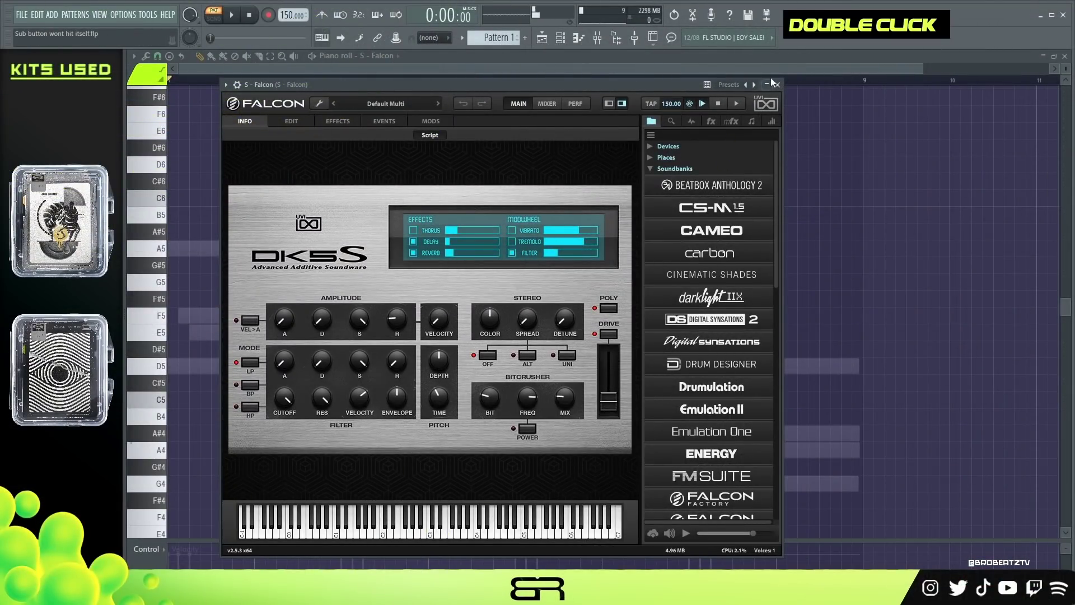
{"action": "left_click", "coordinate": [773, 84]}
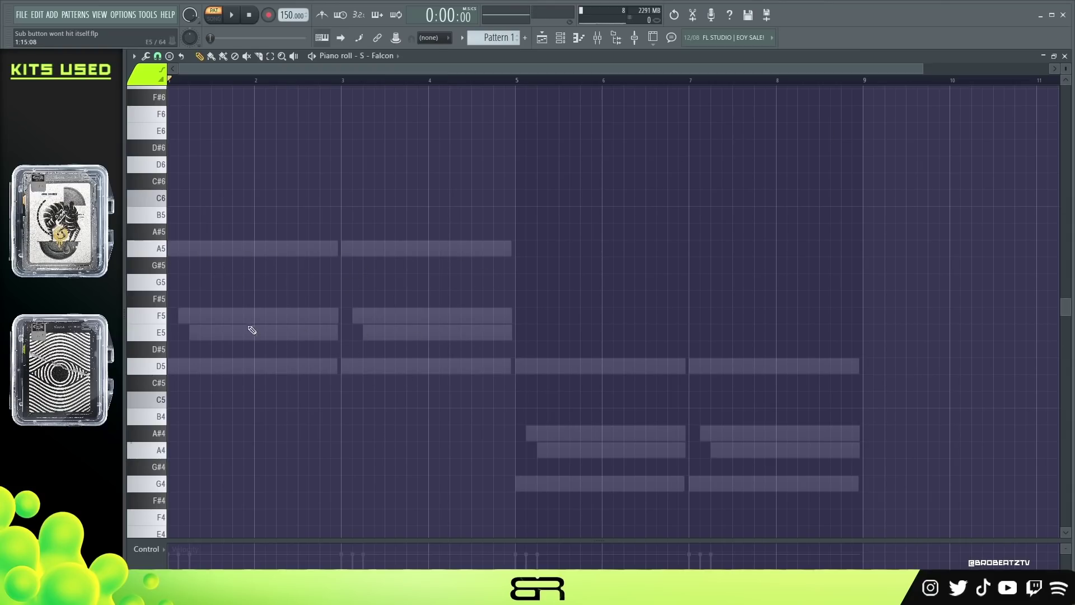
{"action": "double_click", "coordinate": [229, 365]}
{"action": "double_click", "coordinate": [242, 315]}
{"action": "double_click", "coordinate": [257, 249]}
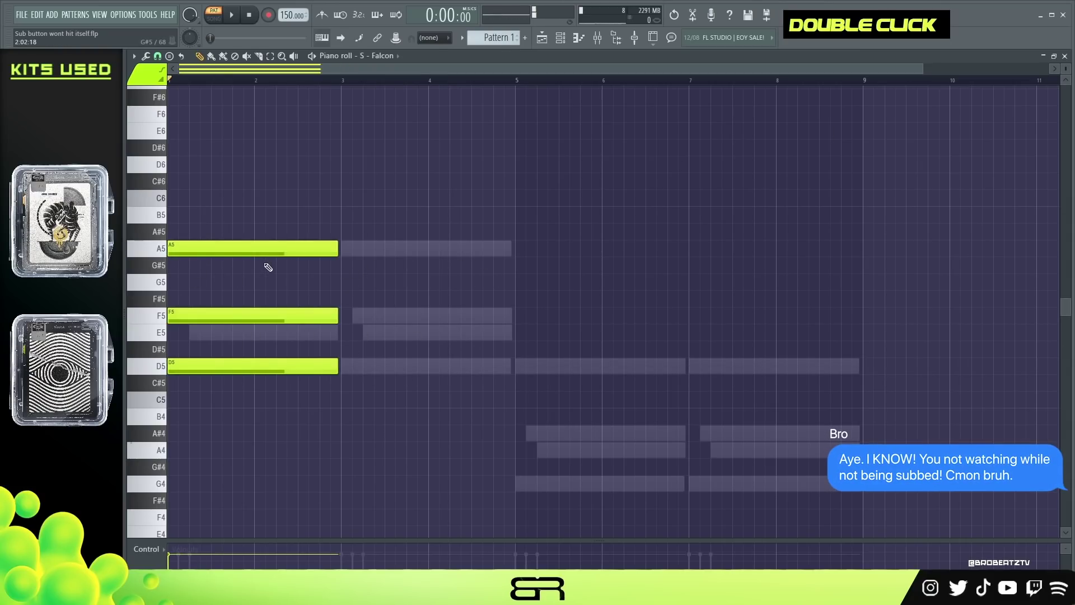
{"action": "left_click", "coordinate": [200, 337]}
{"action": "right_click", "coordinate": [219, 339]}
{"action": "right_click", "coordinate": [235, 315]}
{"action": "right_click", "coordinate": [246, 249]}
{"action": "right_click", "coordinate": [259, 367]}
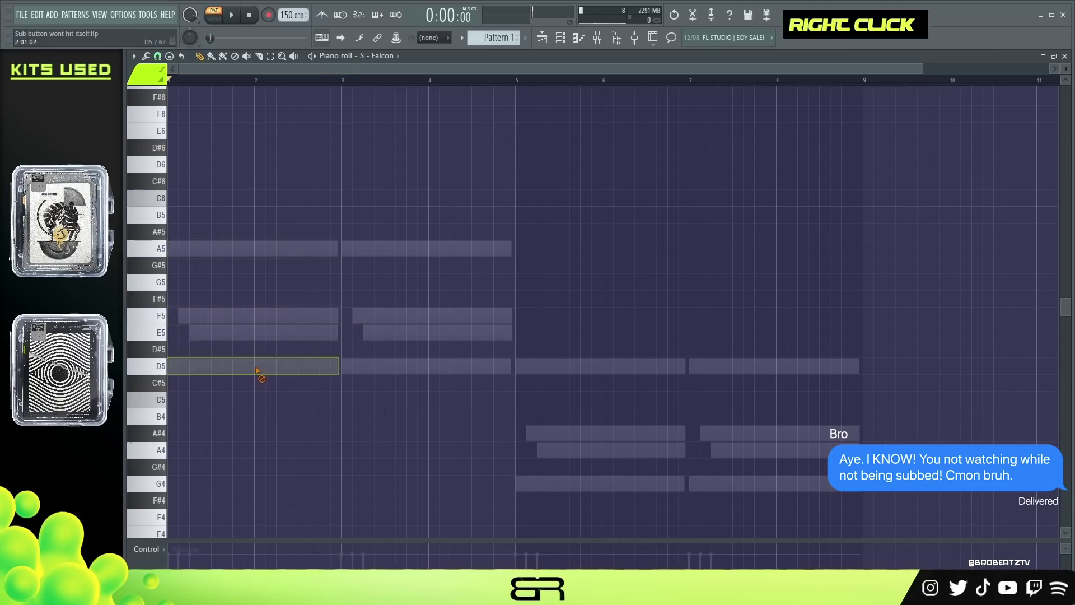
- Add an A5 note in bar 1, shorten it to a very short stab, and keep only one stab late in the bar
{"action": "left_click_drag", "start_coordinate": [920, 70], "coordinate": [775, 70]}
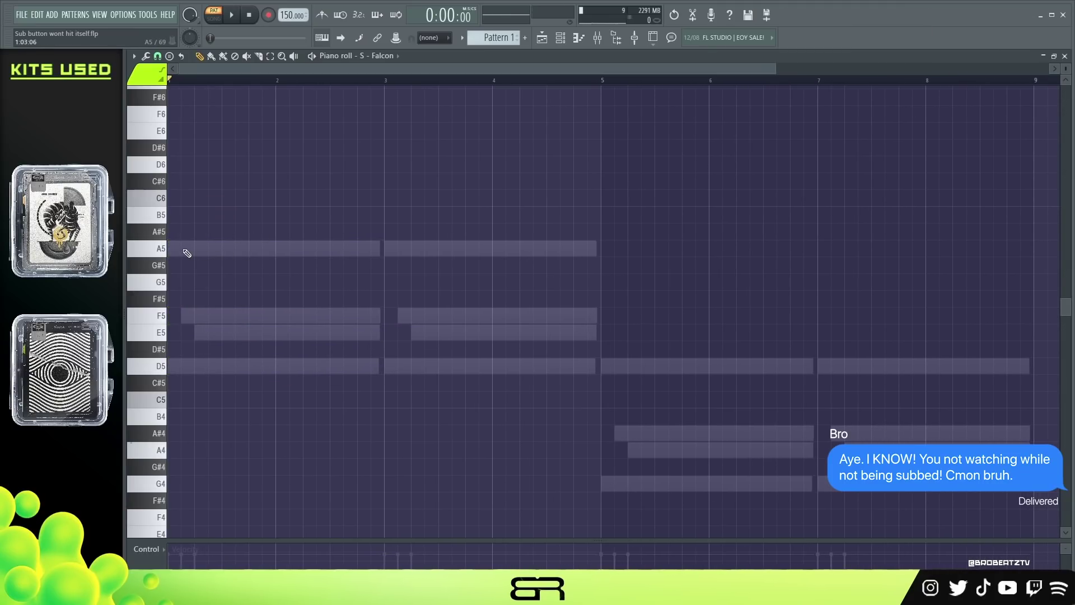
{"action": "left_click_drag", "start_coordinate": [205, 251], "coordinate": [153, 248]}
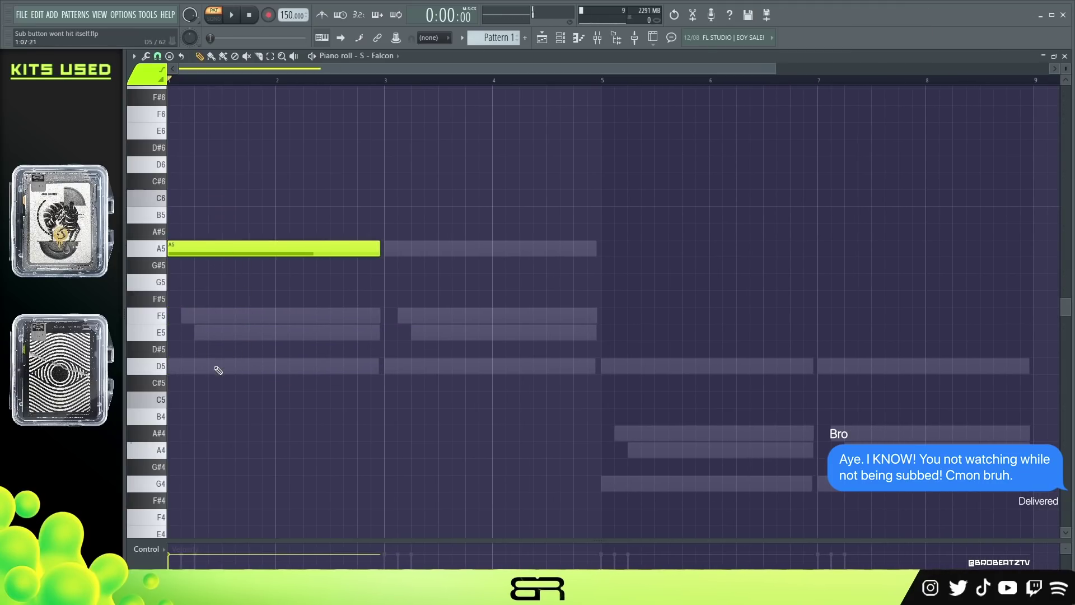
{"action": "left_click", "coordinate": [226, 251], "text": "ctrl"}
{"action": "left_click_drag", "start_coordinate": [376, 249], "coordinate": [181, 299]}
{"action": "left_click_drag", "start_coordinate": [242, 247], "coordinate": [266, 249]}
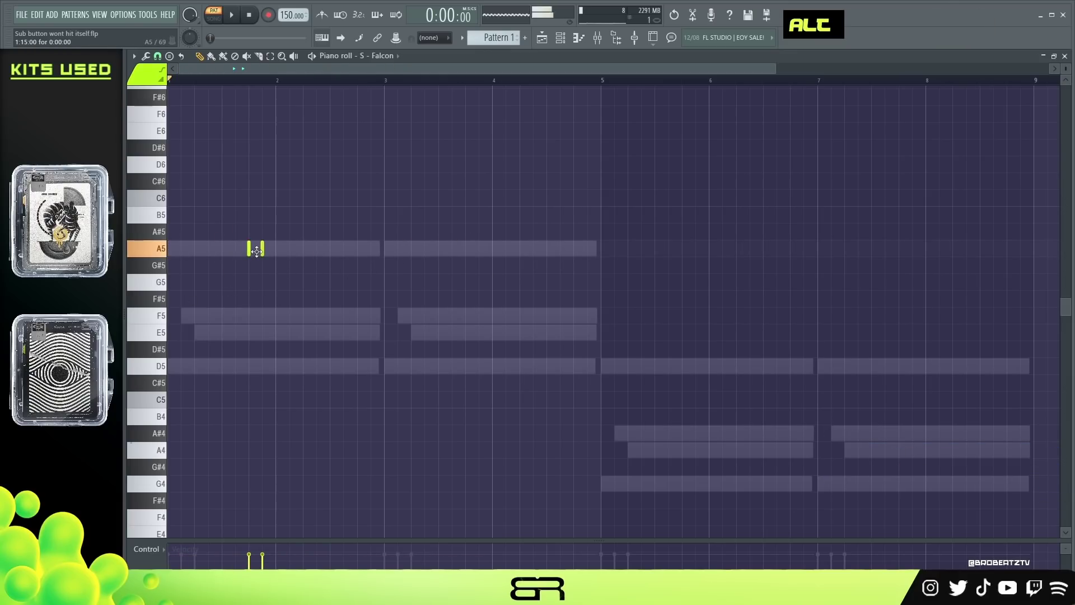
{"action": "right_click", "coordinate": [264, 249]}
- Play the single short A5 note from just before it in bar 1 to hear how it rings out
{"action": "left_click", "coordinate": [236, 81]}
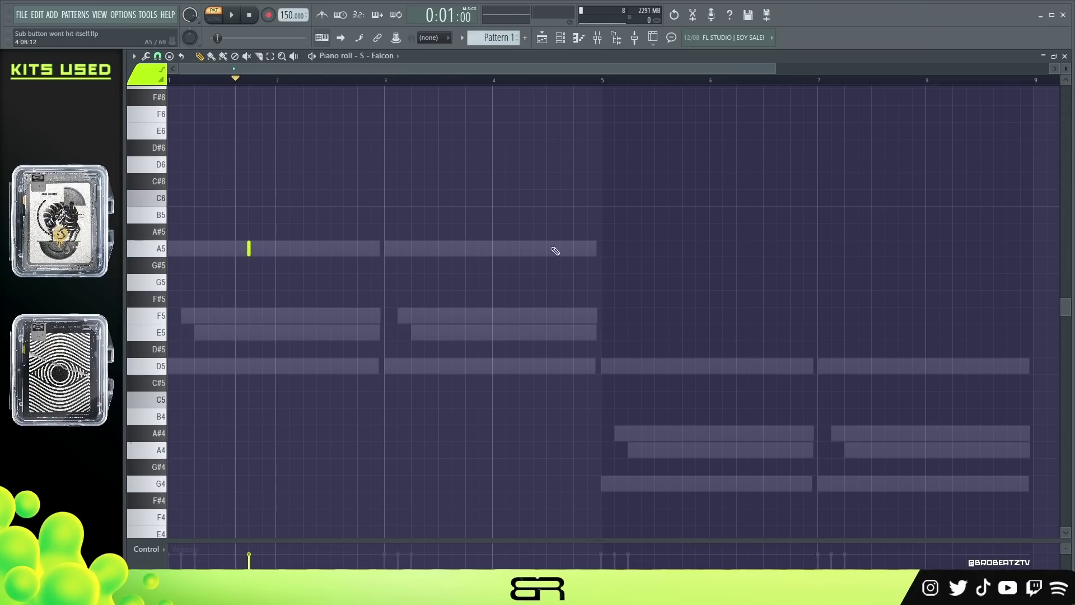
{"action": "key", "text": "space"}
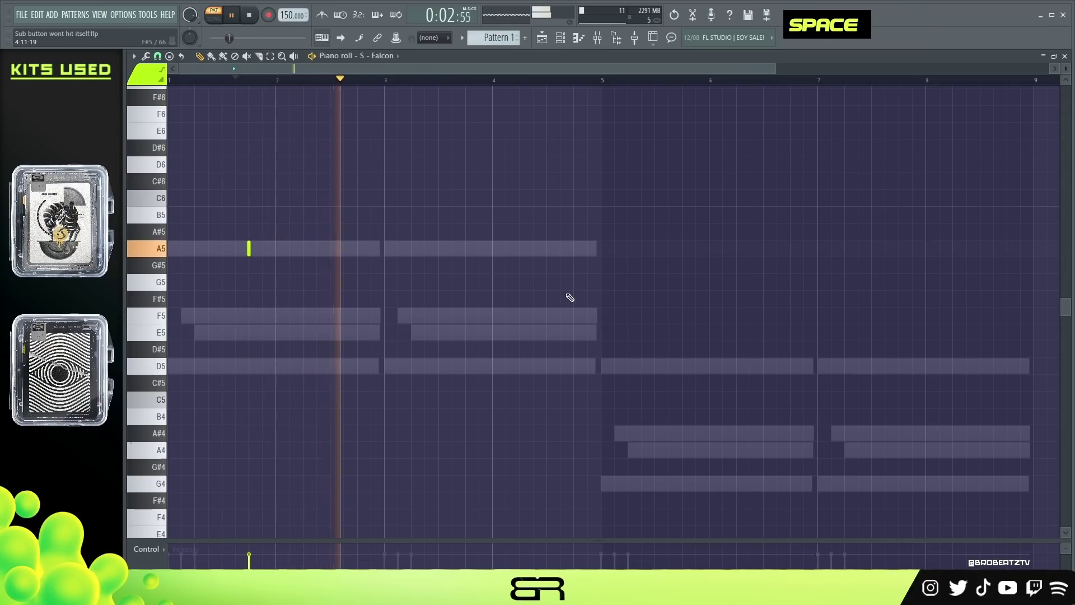
{"action": "key", "text": "space"}
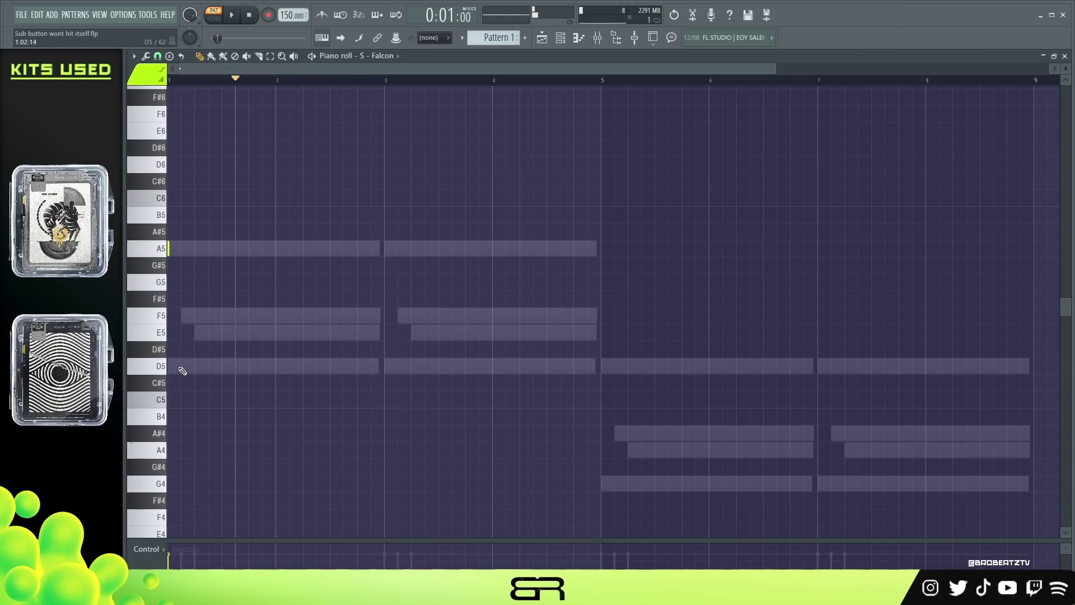
- Copy the A5 and D5 stabs from bar 1 to the start of bar 3 and replace the copied D5 with F5
{"action": "left_click_drag", "start_coordinate": [207, 232], "coordinate": [185, 309]}
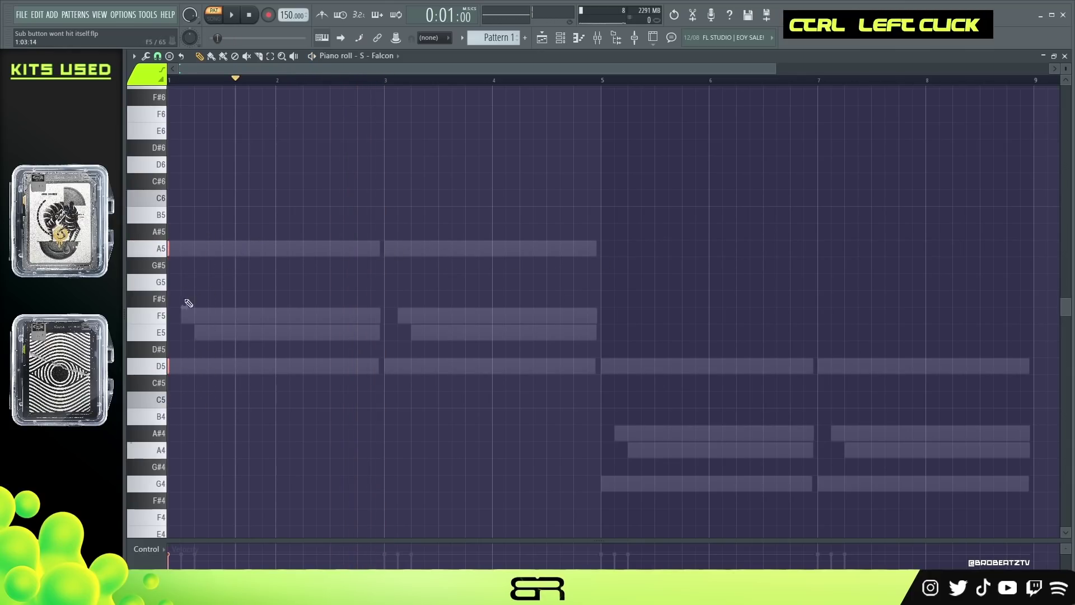
{"action": "left_click_drag", "start_coordinate": [395, 263], "coordinate": [382, 260]}
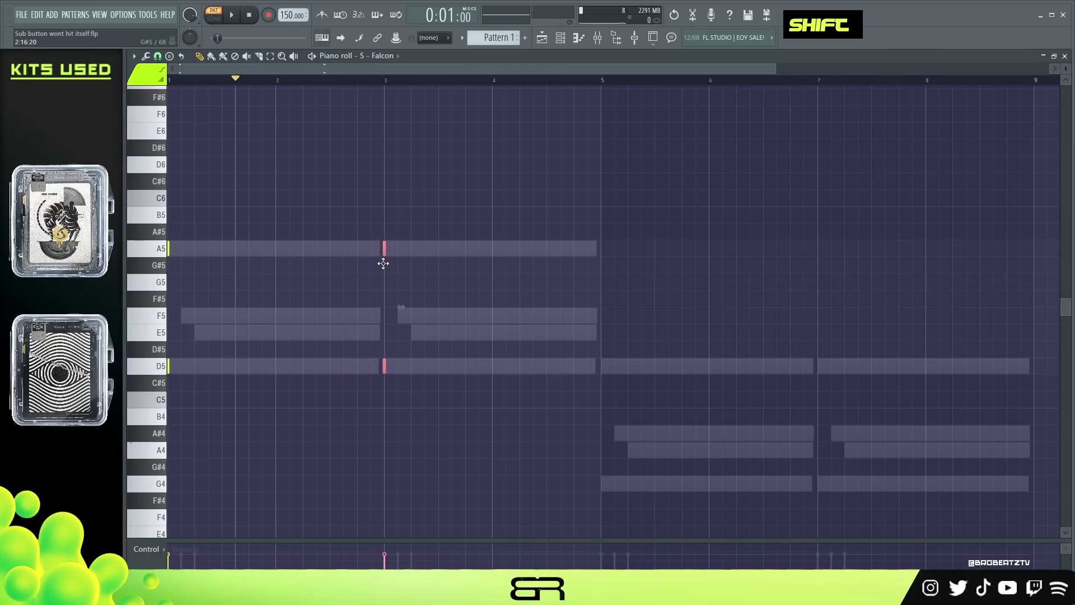
{"action": "right_click", "coordinate": [347, 312]}
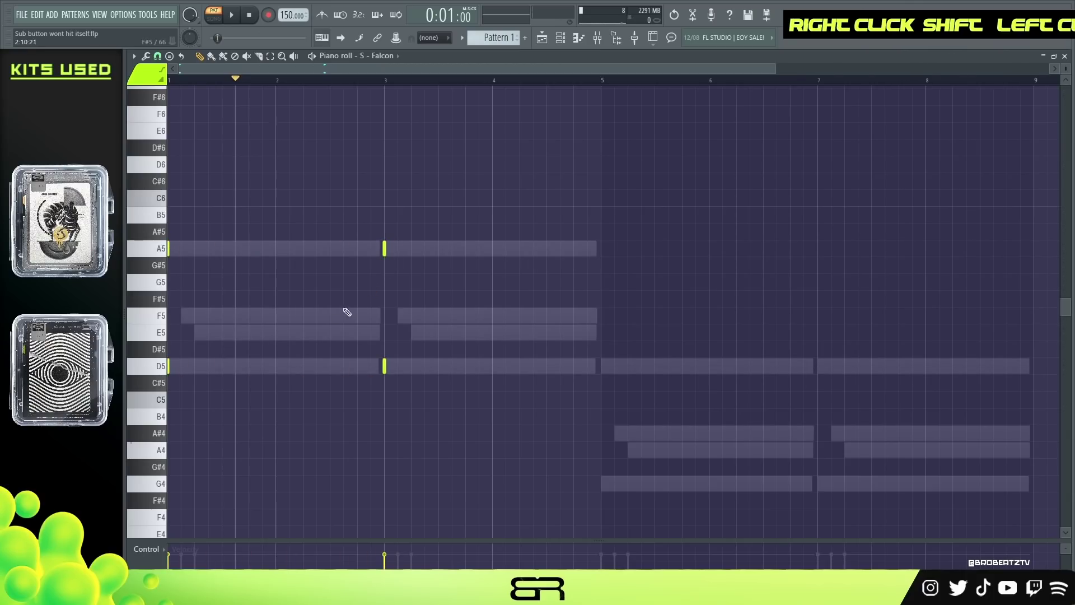
{"action": "left_click", "coordinate": [384, 317]}
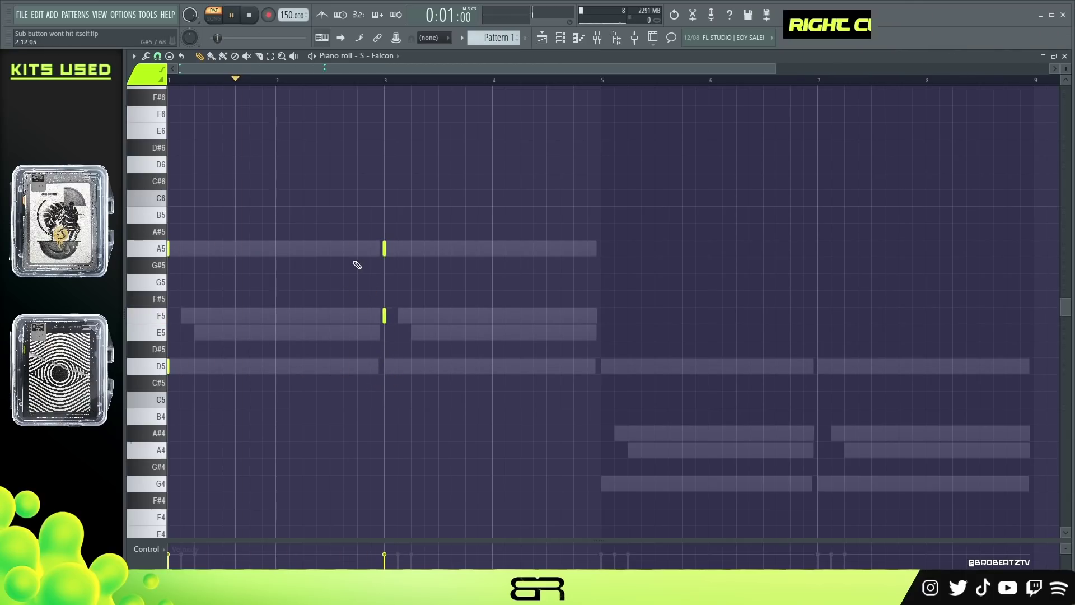
- Select all the stabs and play the pattern from the start to hear the stabs in bars 1 and 3
{"action": "key", "text": "space"}
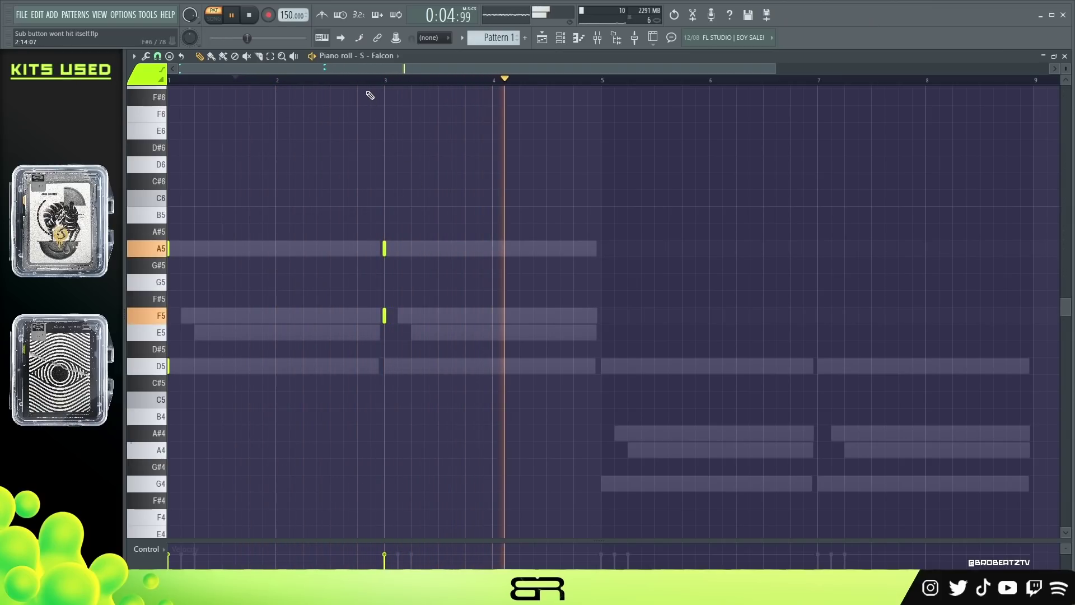
{"action": "key", "text": "ctrl+a"}
{"action": "scroll", "coordinate": [470, 278], "scroll_direction": "up", "scroll_amount": 2}
{"action": "key", "text": "space"}
{"action": "scroll", "coordinate": [390, 211], "scroll_direction": "up", "scroll_amount": 1}
{"action": "key", "text": "space"}
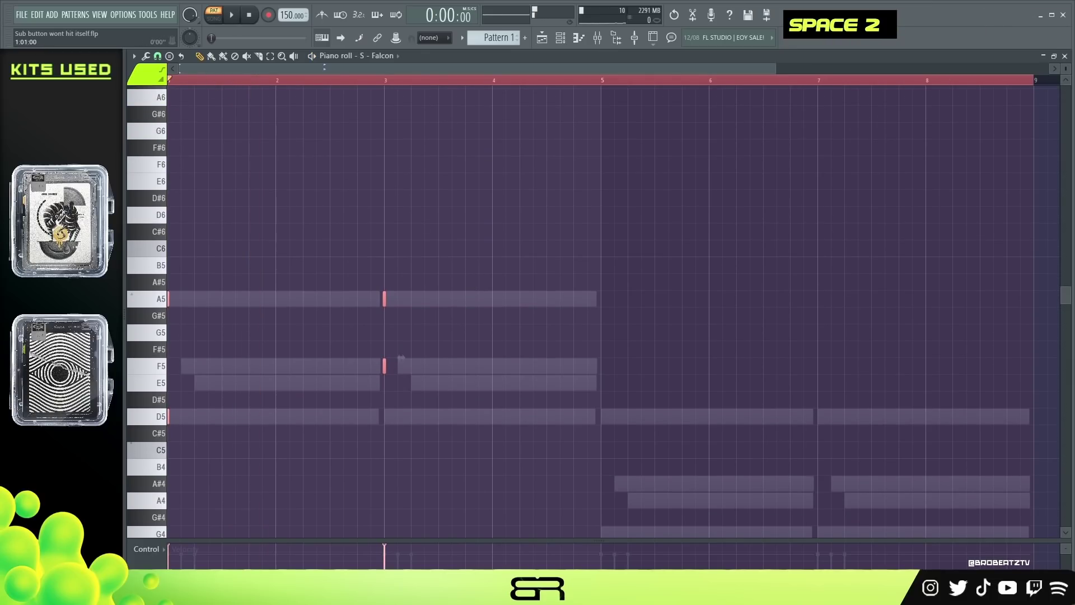
{"action": "key", "text": "space"}
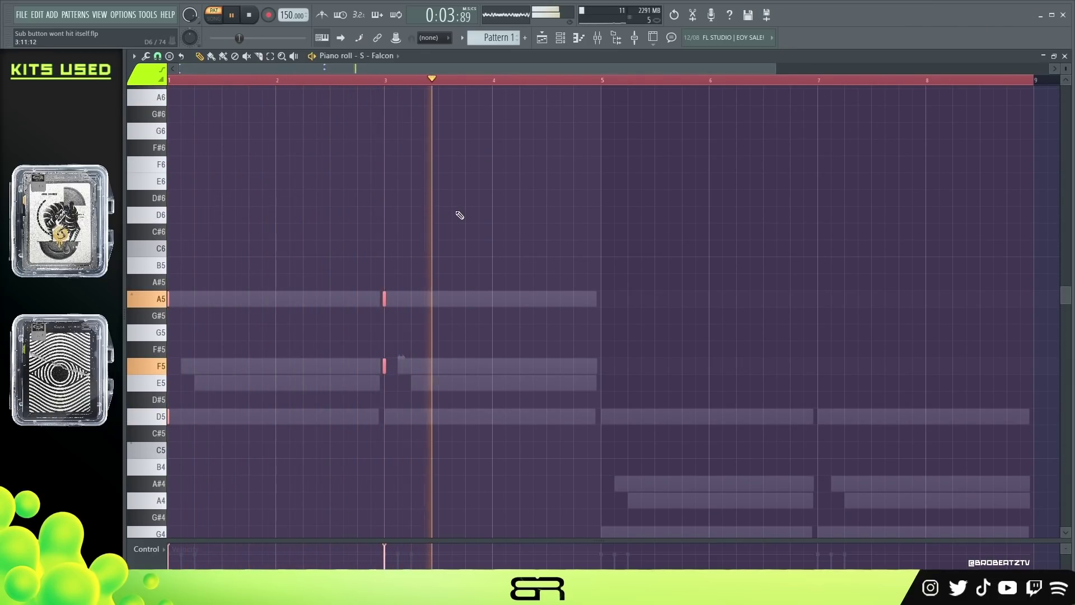
{"action": "key", "text": "space"}
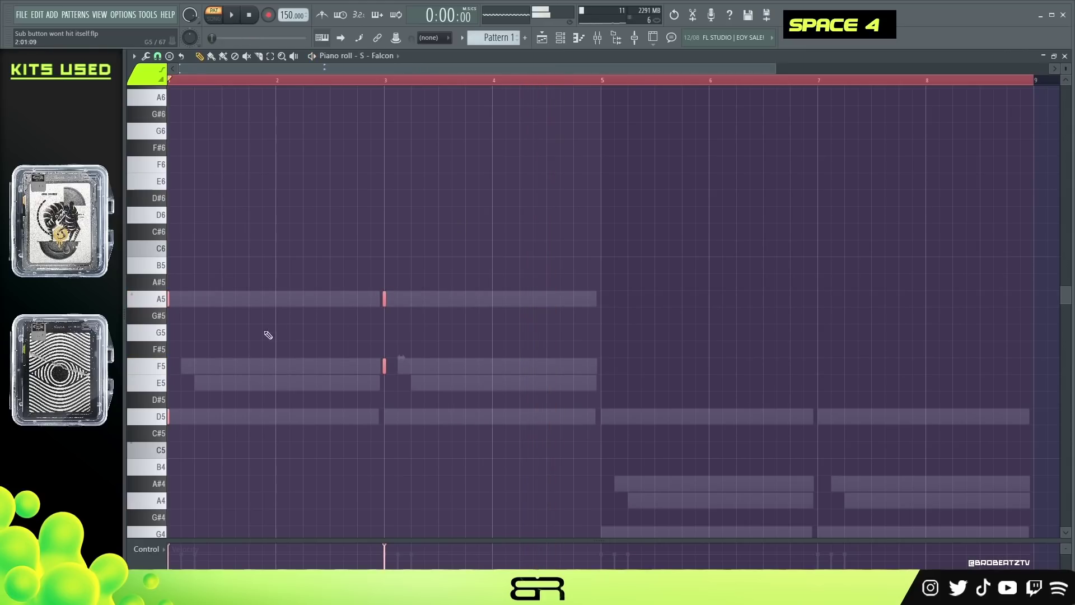
- Copy the selected stabs to bars 5 and 7 and transpose them down to G4 and D5 in bar 5, A#4 and D5 in bar 7
{"action": "left_click_drag", "start_coordinate": [171, 304], "coordinate": [596, 315], "text": "shift"}
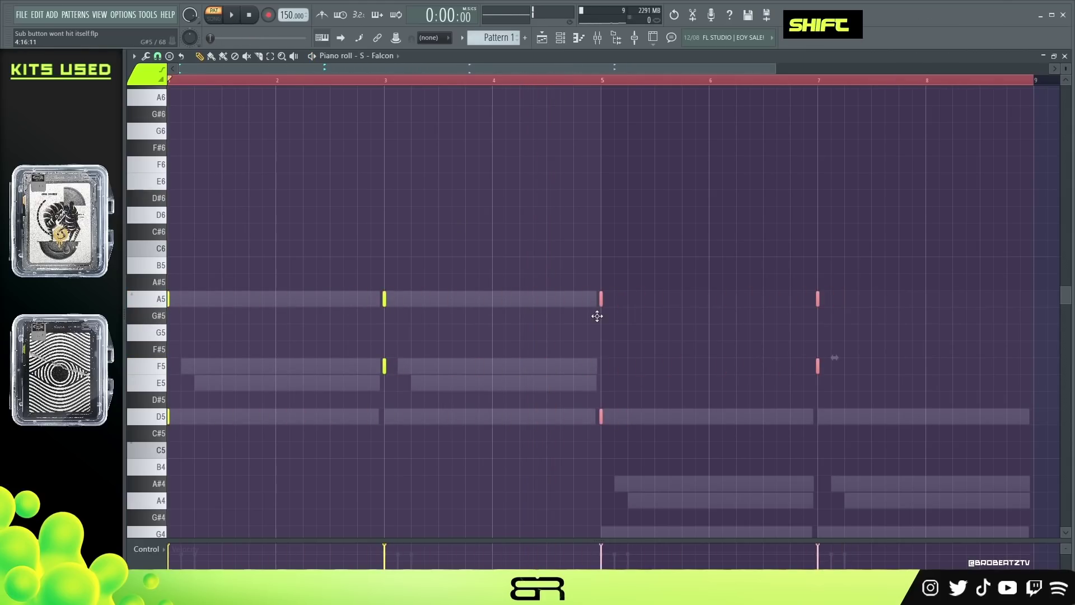
{"action": "key", "text": "shift+Up"}
{"action": "key", "text": "shift+Up"}
{"action": "key", "text": "shift+Up"}
{"action": "key", "text": "shift+Up"}
{"action": "key", "text": "shift+Up"}
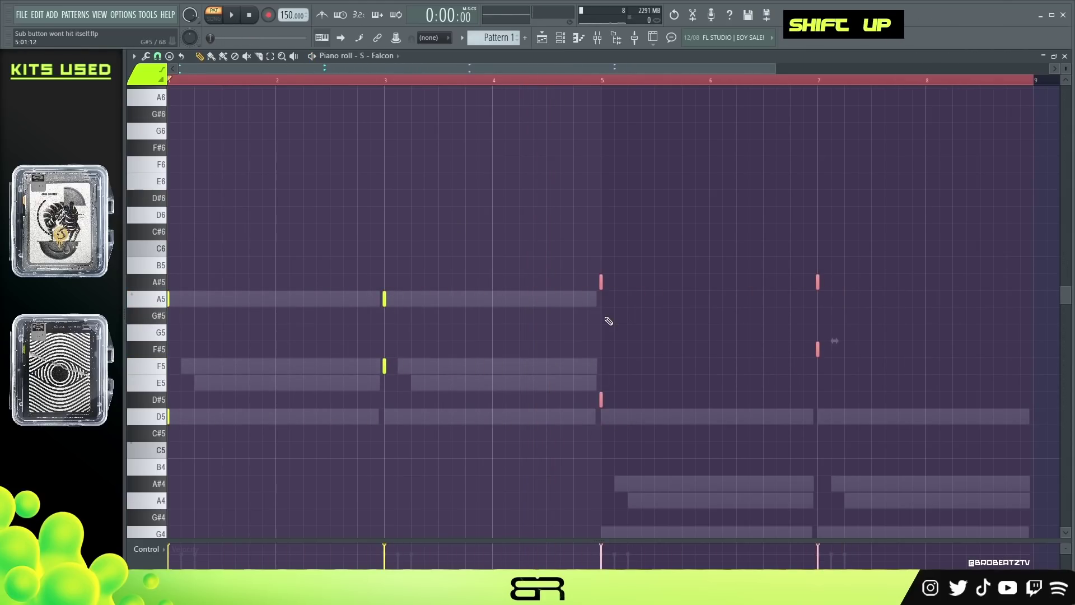
{"action": "key", "text": "ctrl+Down"}
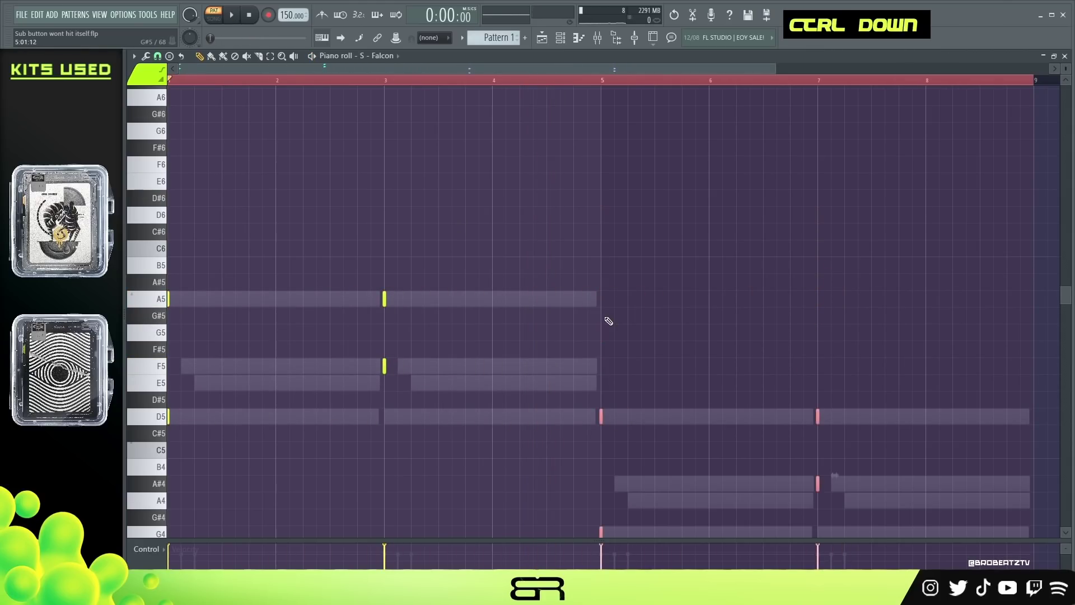
{"action": "scroll", "coordinate": [608, 321], "scroll_direction": "down", "scroll_amount": 3}
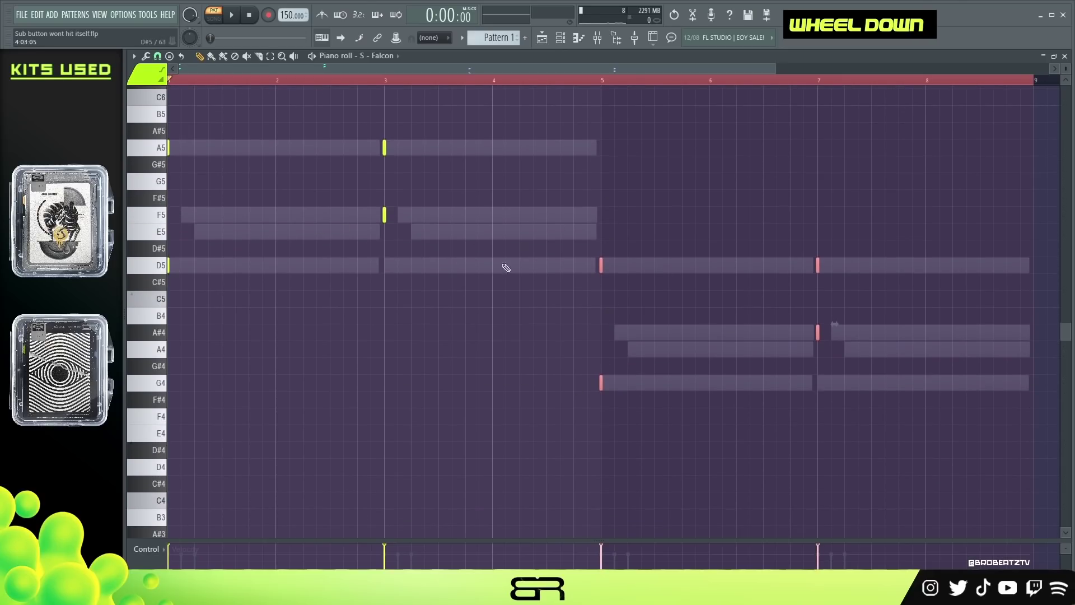
{"action": "scroll", "coordinate": [730, 240], "scroll_direction": "up", "scroll_amount": 2}
{"action": "right_click", "coordinate": [604, 179]}
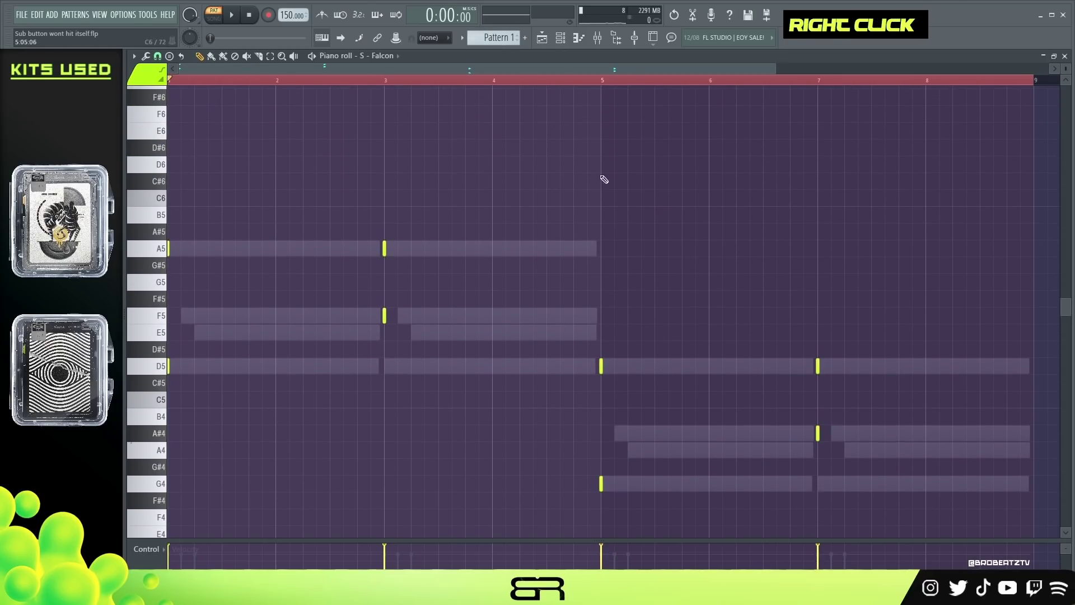
- Play the pattern, try the lower bar 7 stab on A4, and return it to A#4
{"action": "key", "text": "space"}
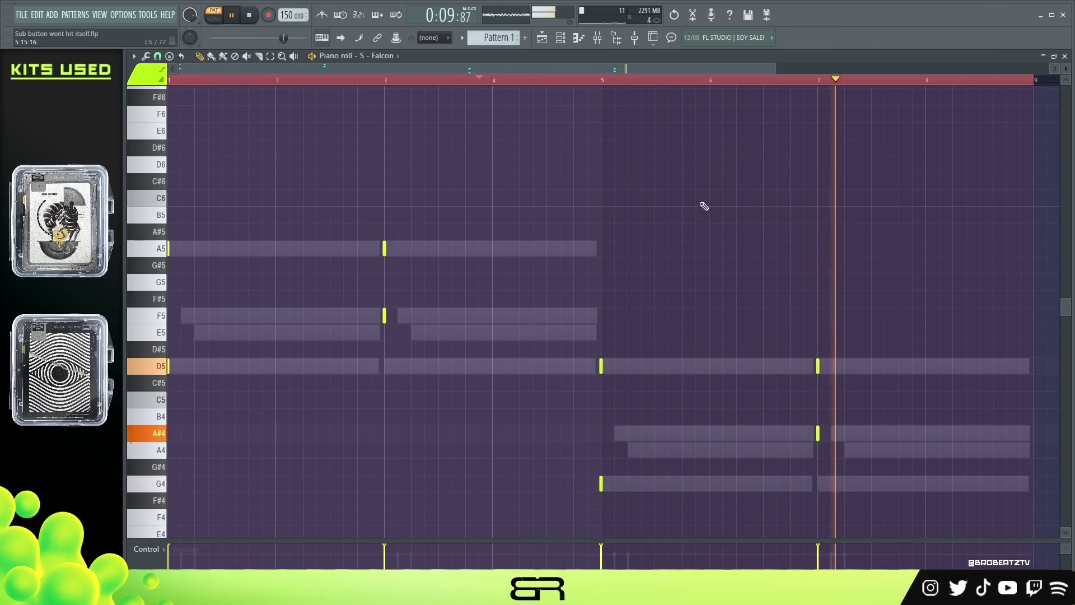
{"action": "key", "text": "space"}
{"action": "left_click", "coordinate": [816, 432]}
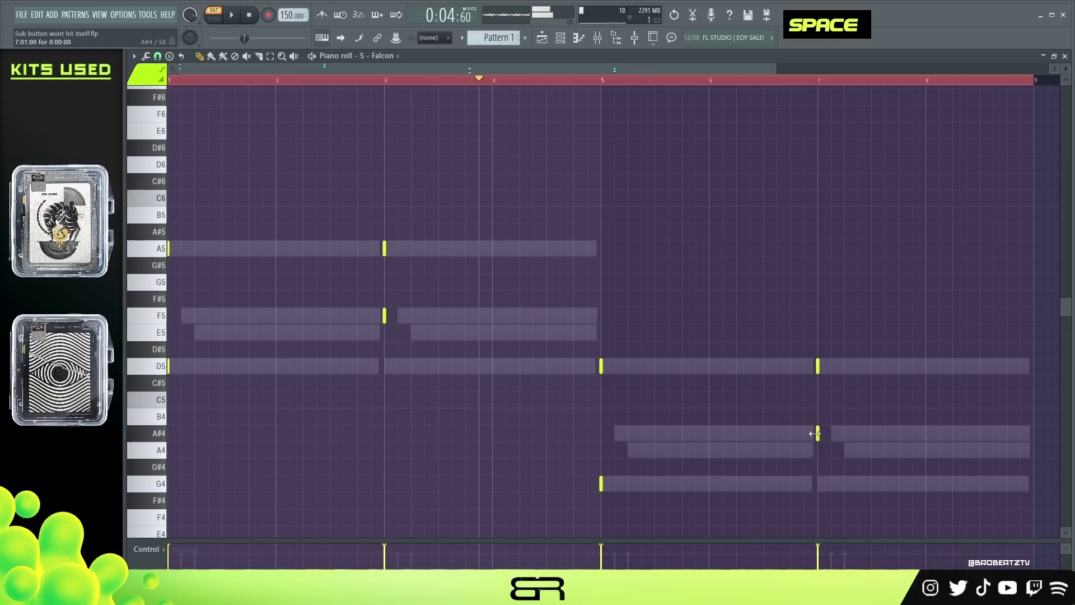
{"action": "left_click_drag", "start_coordinate": [816, 438], "coordinate": [816, 445]}
{"action": "left_click", "coordinate": [765, 80]}
{"action": "key", "text": "space"}
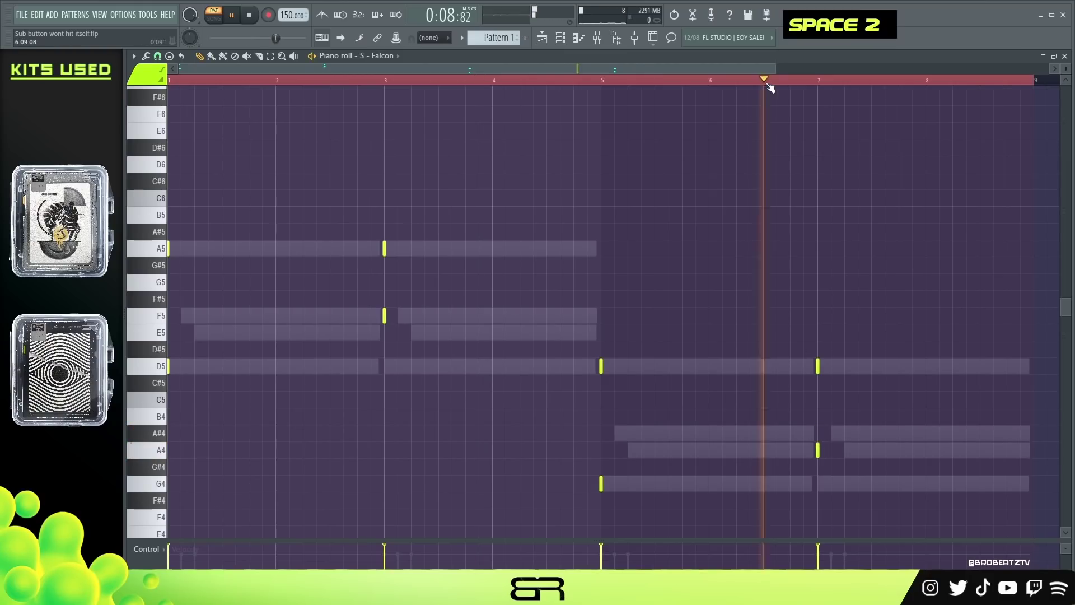
{"action": "key", "text": "space"}
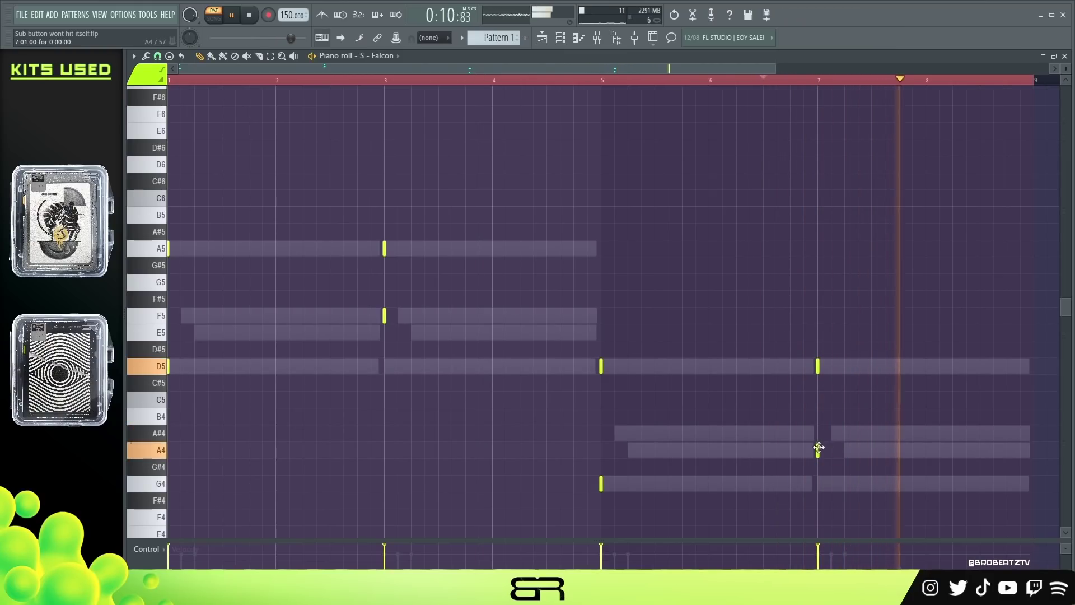
{"action": "left_click_drag", "start_coordinate": [818, 446], "coordinate": [822, 417]}
{"action": "right_click", "coordinate": [644, 197]}
{"action": "double_click", "coordinate": [571, 79]}
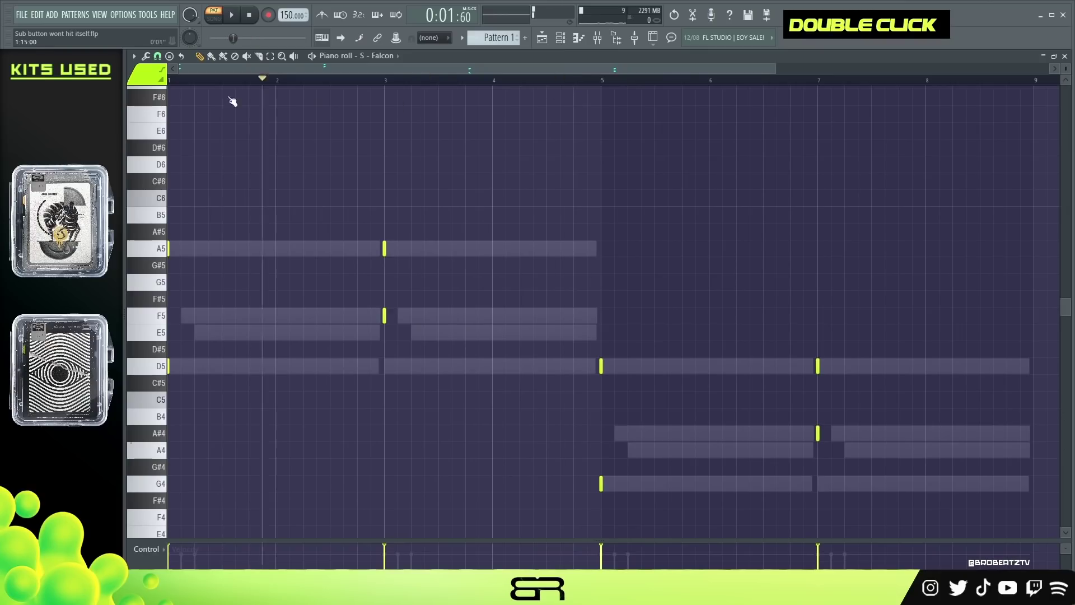
- Bring up the 1 - Kontakt channel with the NOIRE Pure piano, then close its plugin window to show the empty piano roll
{"action": "left_click", "coordinate": [560, 37]}
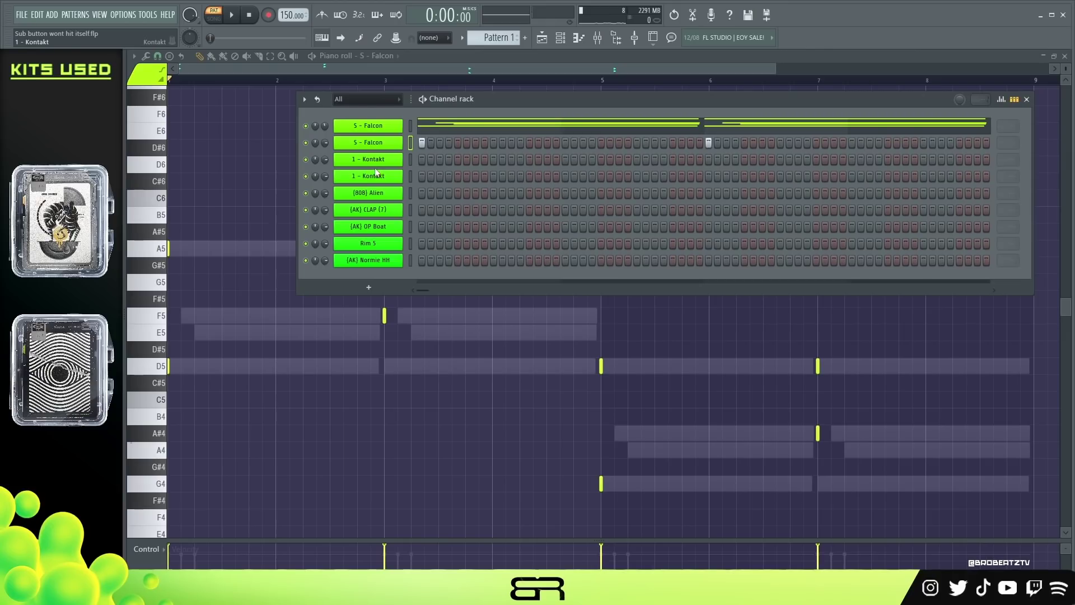
{"action": "right_click", "coordinate": [239, 384]}
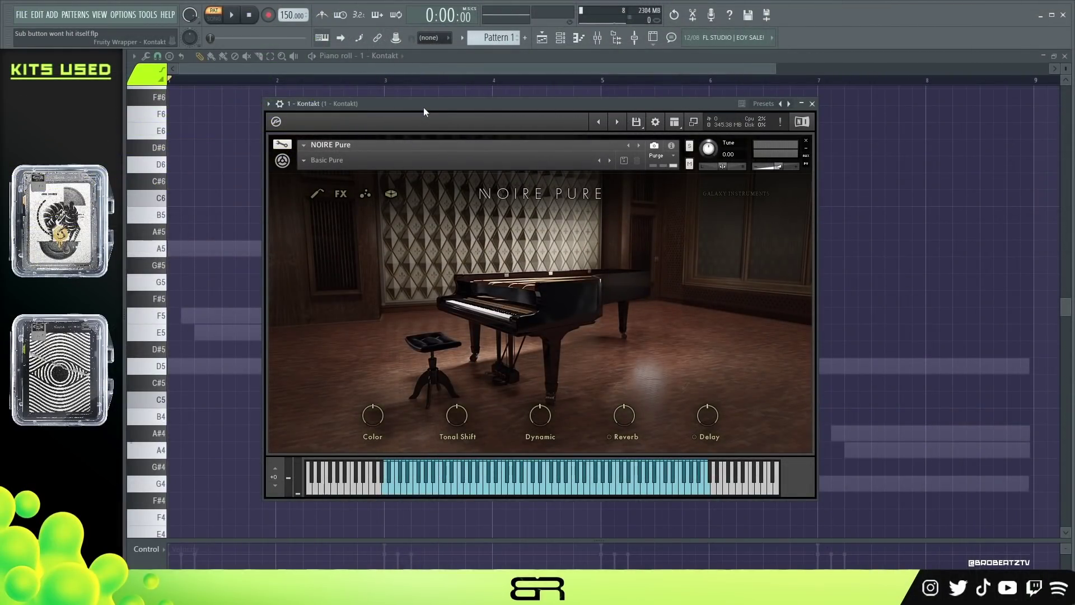
{"action": "mouse_move", "coordinate": [415, 103]}
{"action": "left_mouse_down"}
{"action": "mouse_move", "coordinate": [744, 139]}
{"action": "mouse_move", "coordinate": [414, 114]}
{"action": "left_mouse_up"}
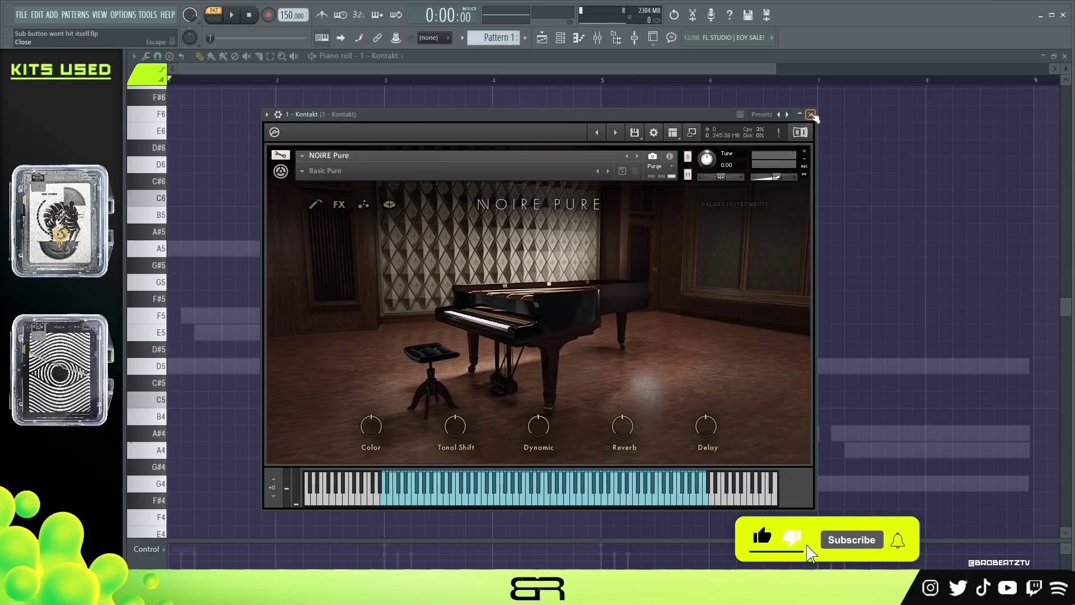
{"action": "left_click", "coordinate": [805, 113]}
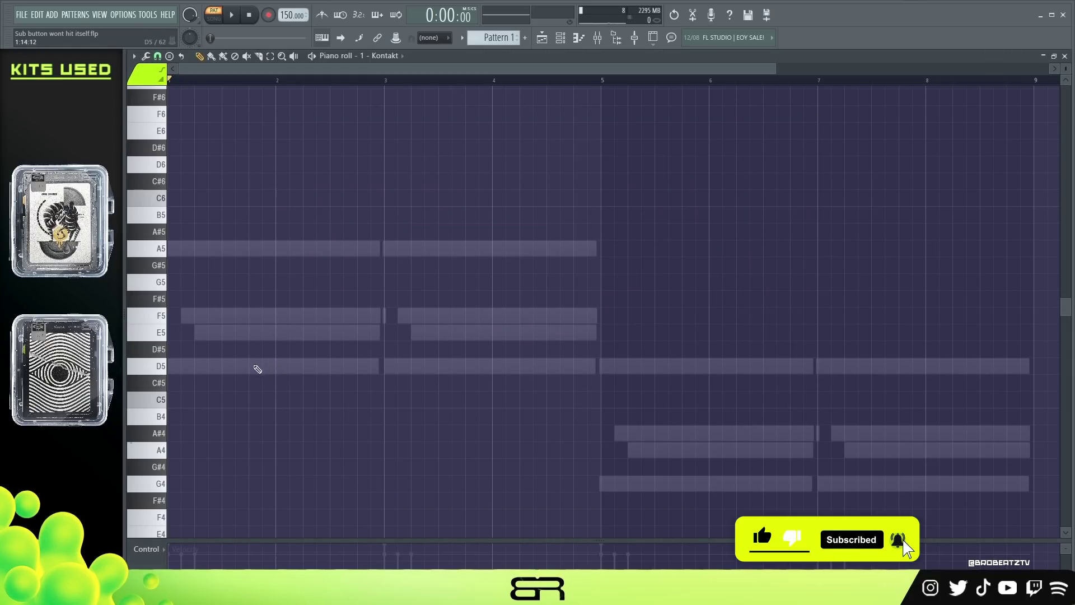
- Add a D5 piano note at the start of bar 1, stretch it to nearly two bars, and play it
{"action": "key", "text": "alt"}
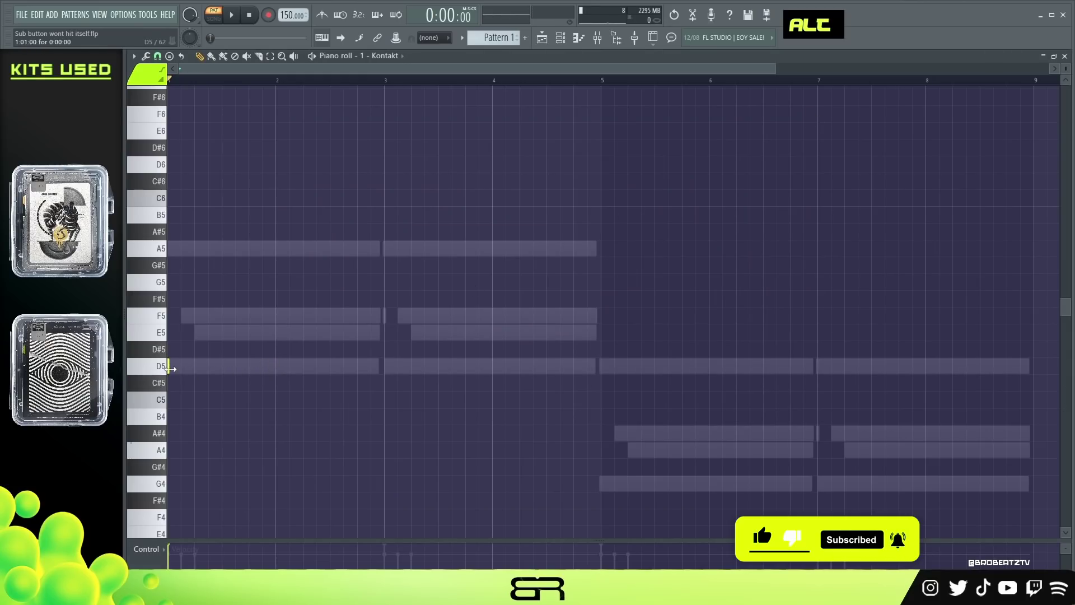
{"action": "left_click_drag", "start_coordinate": [175, 373], "coordinate": [353, 374]}
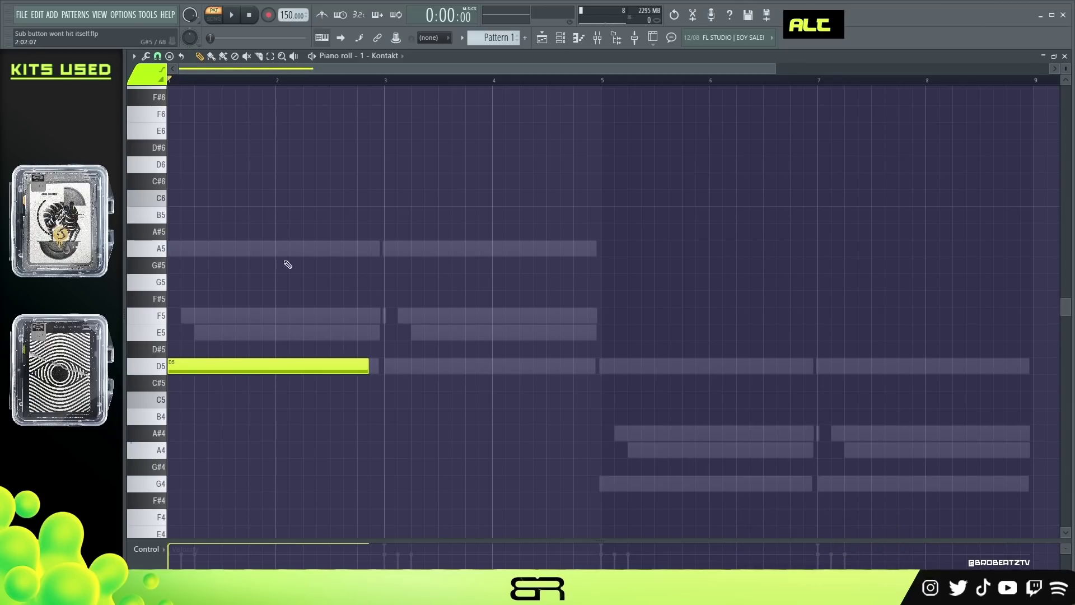
{"action": "key", "text": "space"}
{"action": "key", "text": "space"}
- Lower the velocity of the D5 piano note slightly while checking it against playback
{"action": "scroll", "coordinate": [290, 341], "scroll_direction": "down", "scroll_amount": 5, "text": "alt"}
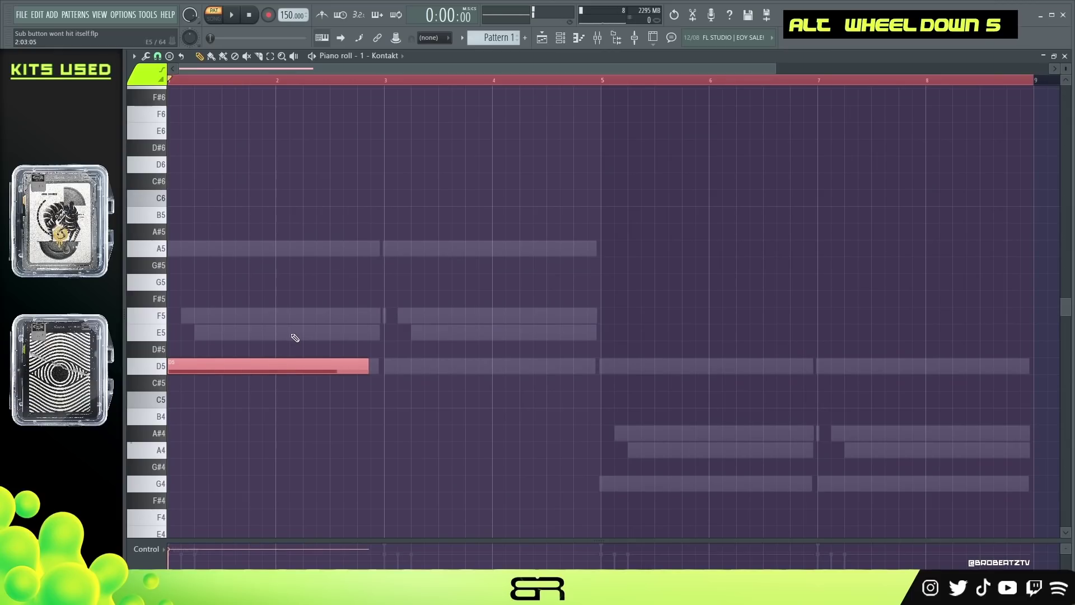
{"action": "key", "text": "space"}
{"action": "key", "text": "space"}
{"action": "key", "text": "space"}
{"action": "scroll", "coordinate": [285, 340], "scroll_direction": "up", "scroll_amount": 1, "text": "alt"}
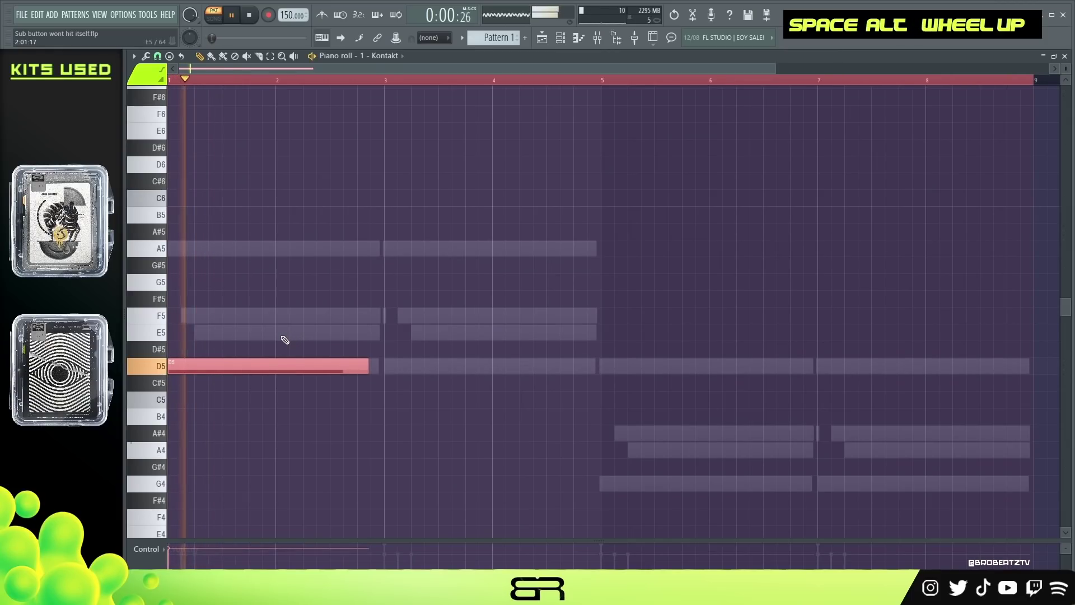
{"action": "key", "text": "space"}
- Add E5, A5 and F6 notes on beats 2, 3 and 4 of bar 1, as long as the D5 note
{"action": "right_click", "coordinate": [248, 332]}
{"action": "left_click", "coordinate": [193, 332]}
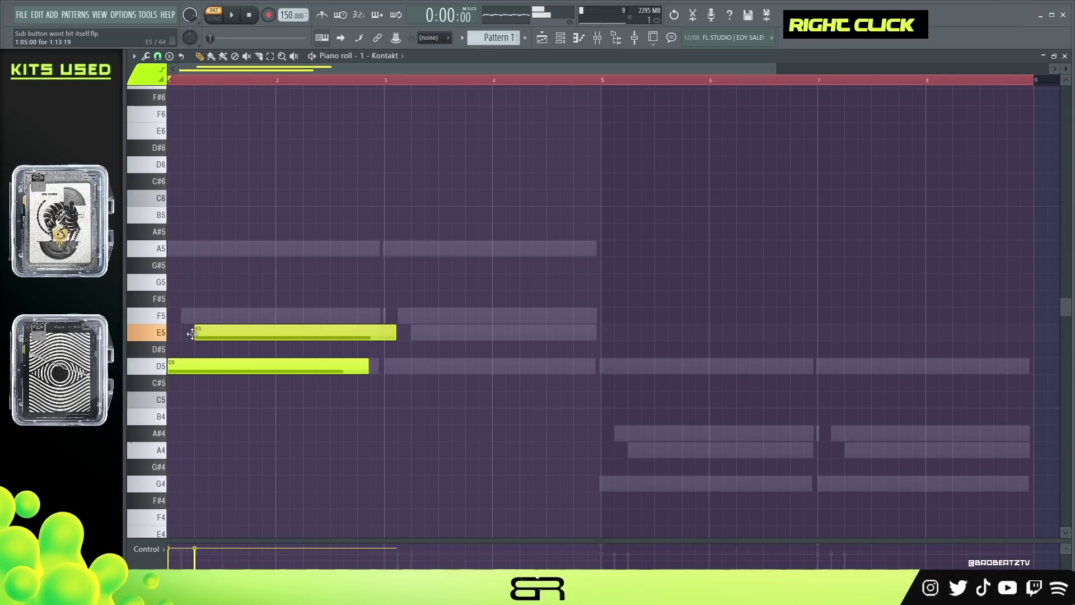
{"action": "left_click", "coordinate": [207, 317]}
{"action": "left_click", "coordinate": [208, 310], "text": "ctrl"}
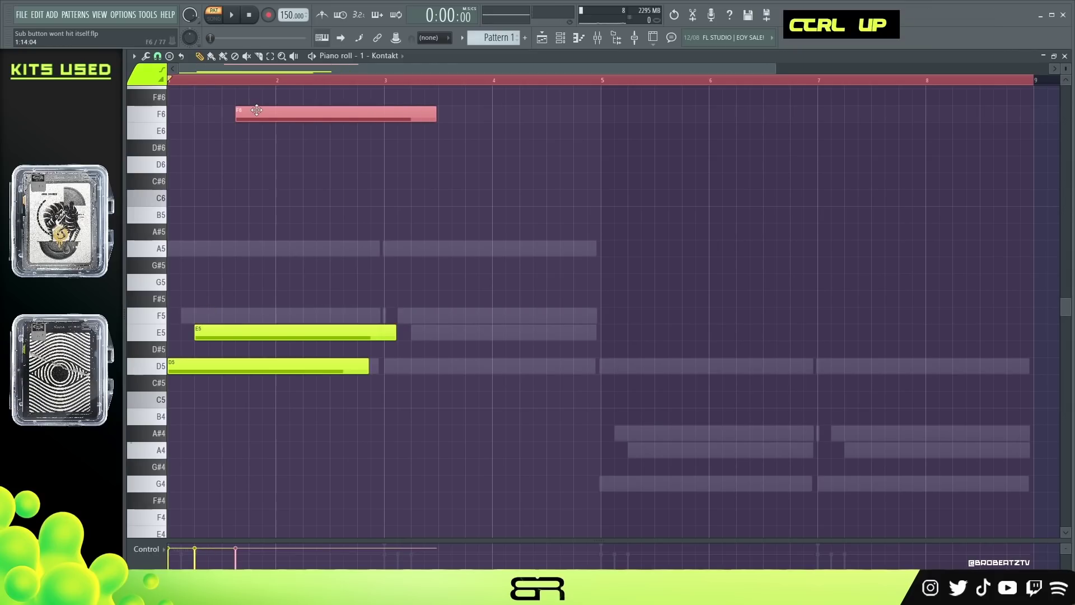
{"action": "right_click", "coordinate": [254, 286]}
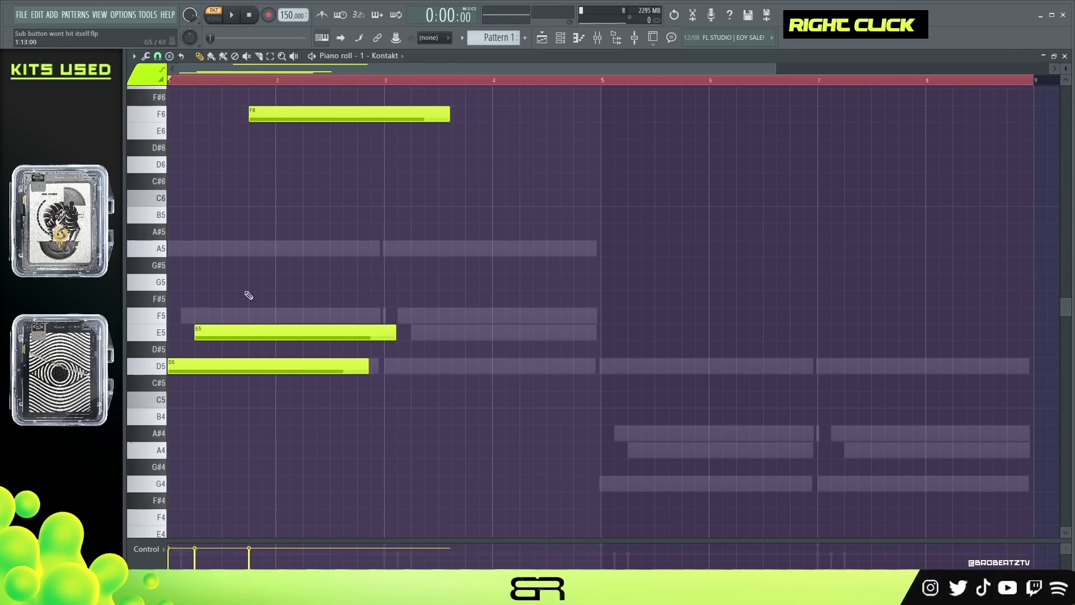
{"action": "left_click", "coordinate": [224, 249]}
{"action": "key", "text": "space"}
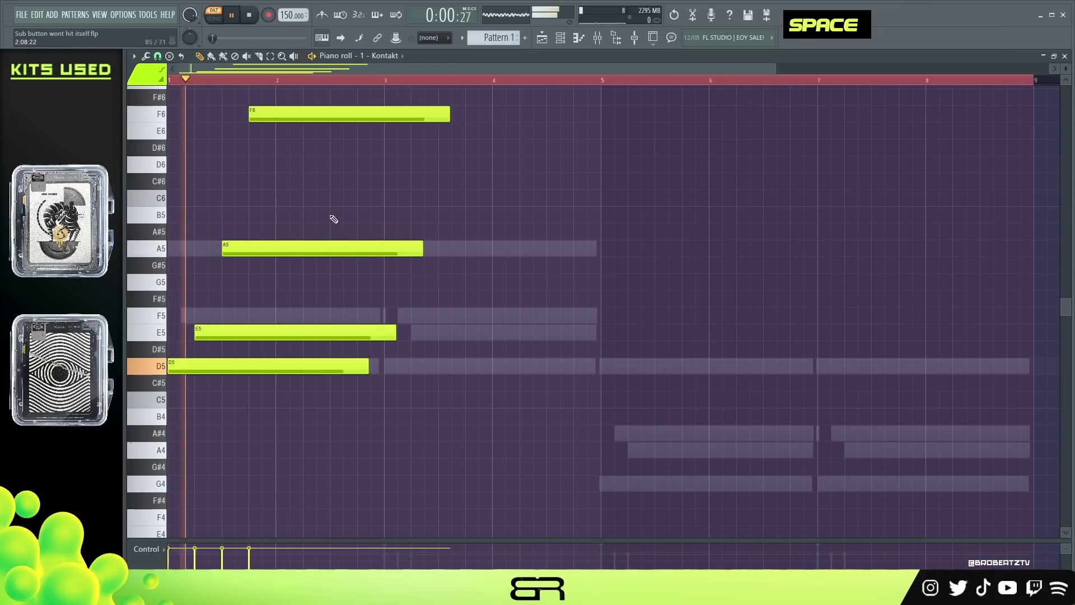
- Lengthen all four piano notes equally so the F6 note ends just before bar 5, and play them
{"action": "key", "text": "space"}
{"action": "scroll", "coordinate": [366, 236], "scroll_direction": "down", "scroll_amount": 1}
{"action": "key", "text": "space"}
{"action": "scroll", "coordinate": [367, 236], "scroll_direction": "up", "scroll_amount": 2}
{"action": "left_click_drag", "start_coordinate": [448, 165], "coordinate": [594, 171]}
{"action": "key", "text": "space"}
{"action": "key", "text": "space"}
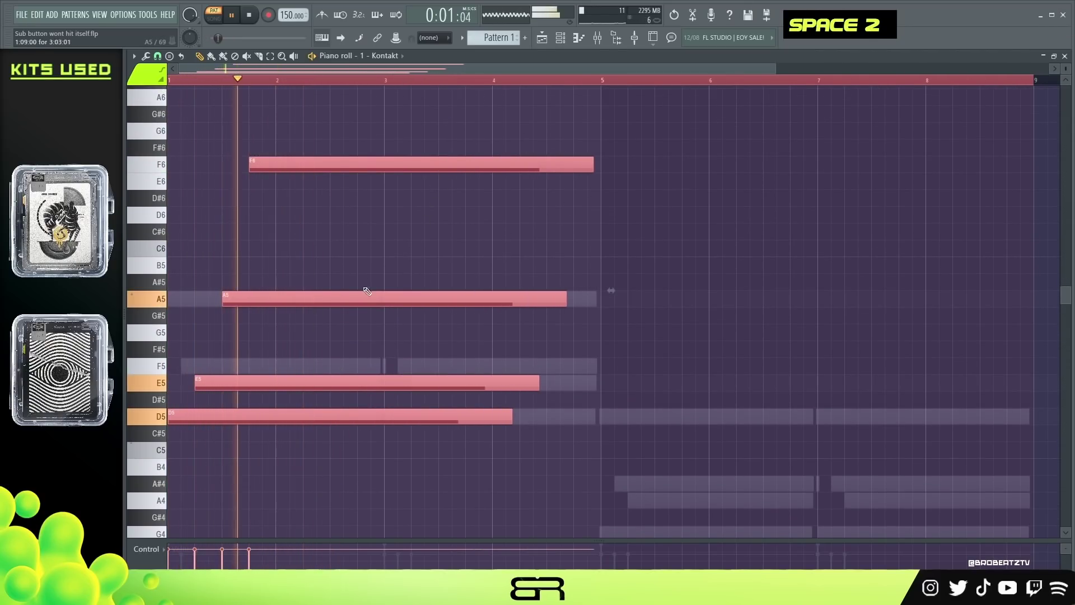
- Lower the velocity of the four piano notes a little more and play the pattern to check the level
{"action": "key", "text": "space"}
{"action": "scroll", "coordinate": [394, 264], "scroll_direction": "down", "scroll_amount": 2, "text": "alt"}
{"action": "key", "text": "space"}
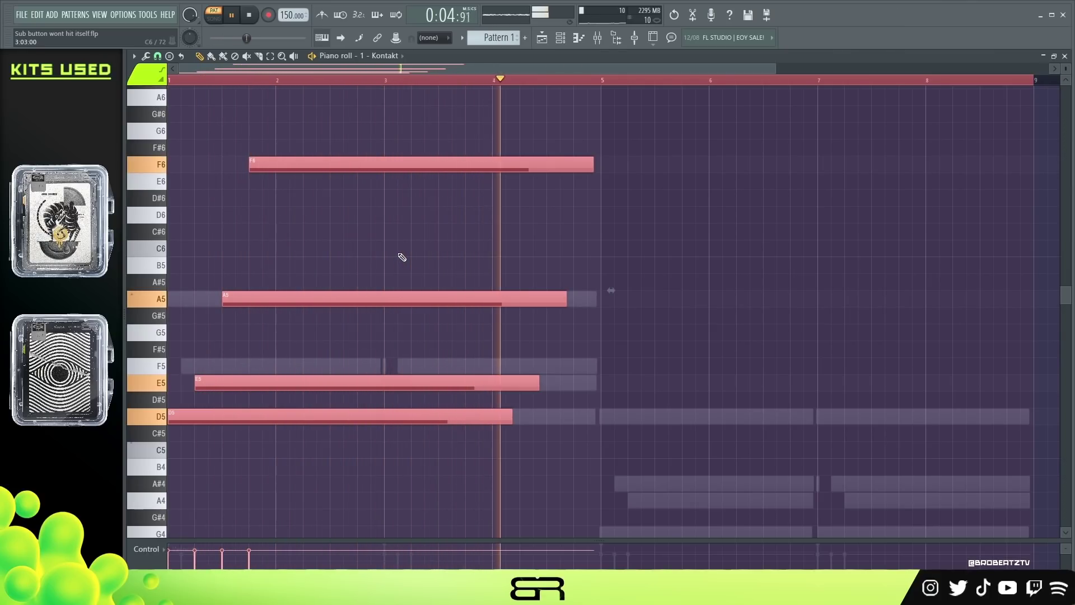
{"action": "key", "text": "space"}
{"action": "key", "text": "space"}
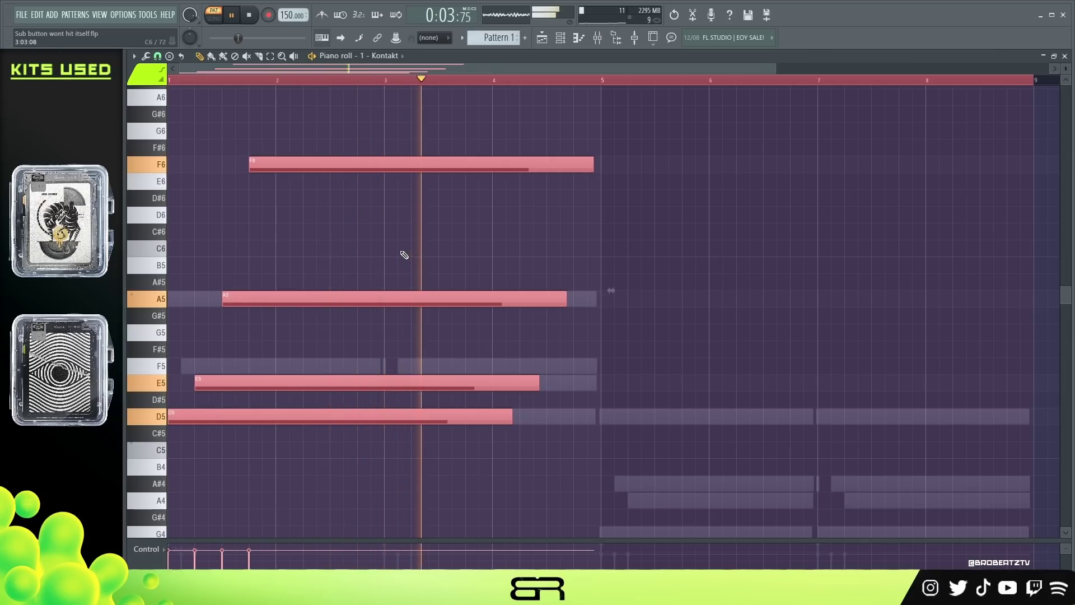
{"action": "key", "text": "space"}
- Copy the four piano notes to bar 5, transposed down to G4, A4, D5 and A#5, and play the result
{"action": "scroll", "coordinate": [392, 264], "scroll_direction": "down", "scroll_amount": 2}
{"action": "left_click_drag", "start_coordinate": [213, 318], "coordinate": [644, 444], "text": "shift"}
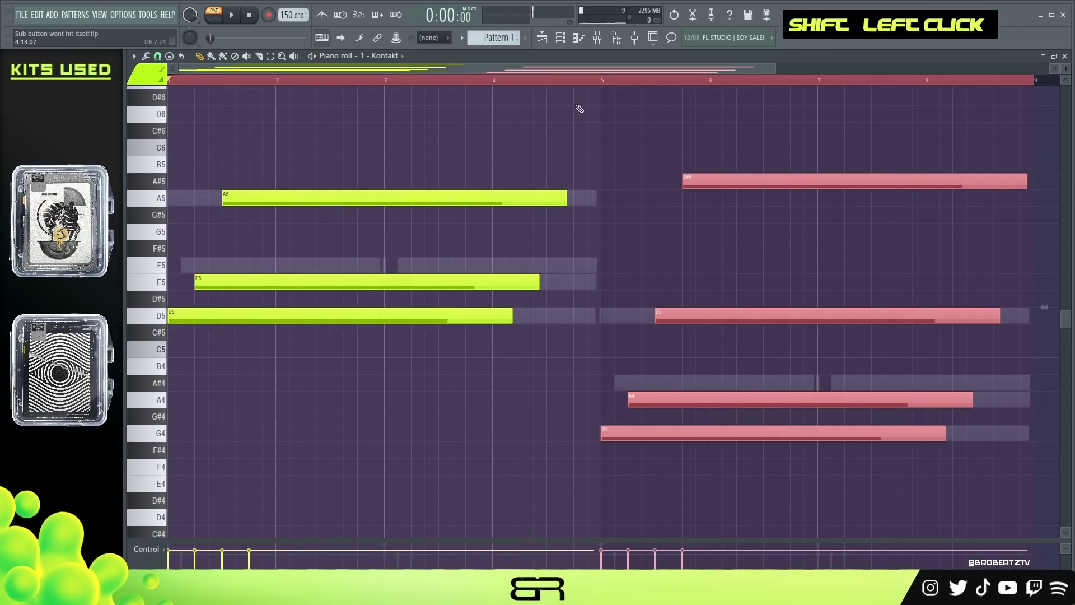
{"action": "key", "text": "space"}
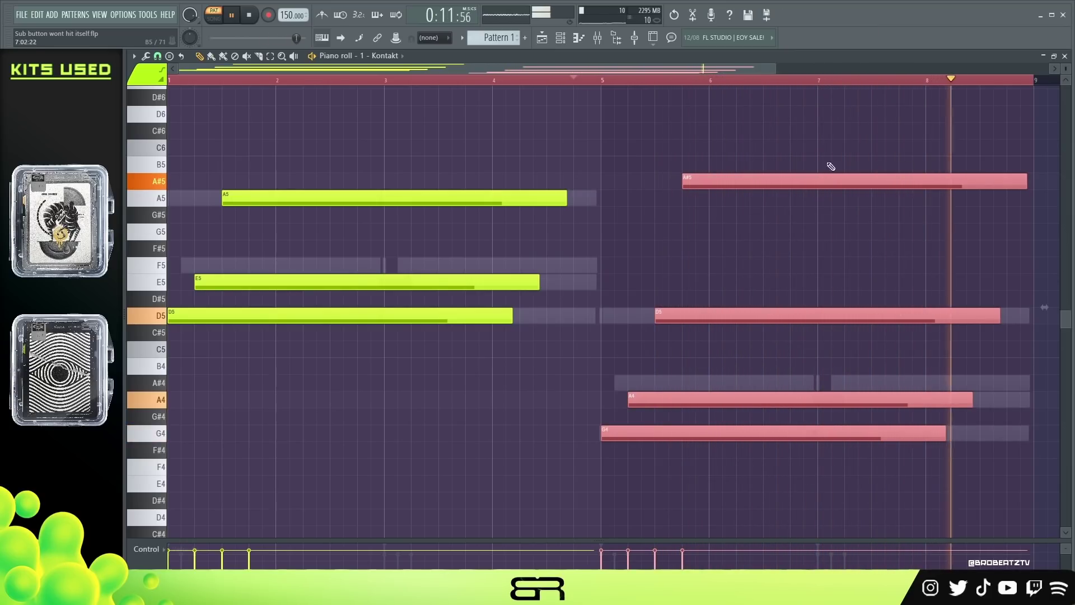
- Stop playback and cut the first phrase's D5, E5, A5 and F6 notes down to well under half their length
{"action": "scroll", "coordinate": [831, 166], "scroll_direction": "up", "scroll_amount": 3}
{"action": "key", "text": "space"}
{"action": "right_click", "coordinate": [331, 72]}
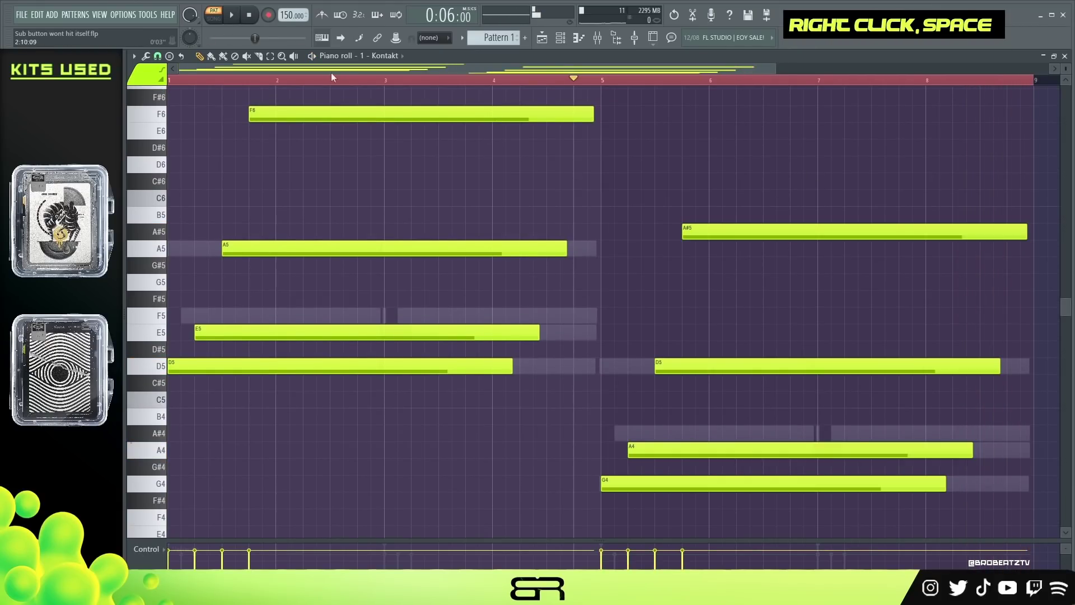
{"action": "scroll", "coordinate": [407, 163], "scroll_direction": "down", "scroll_amount": 3}
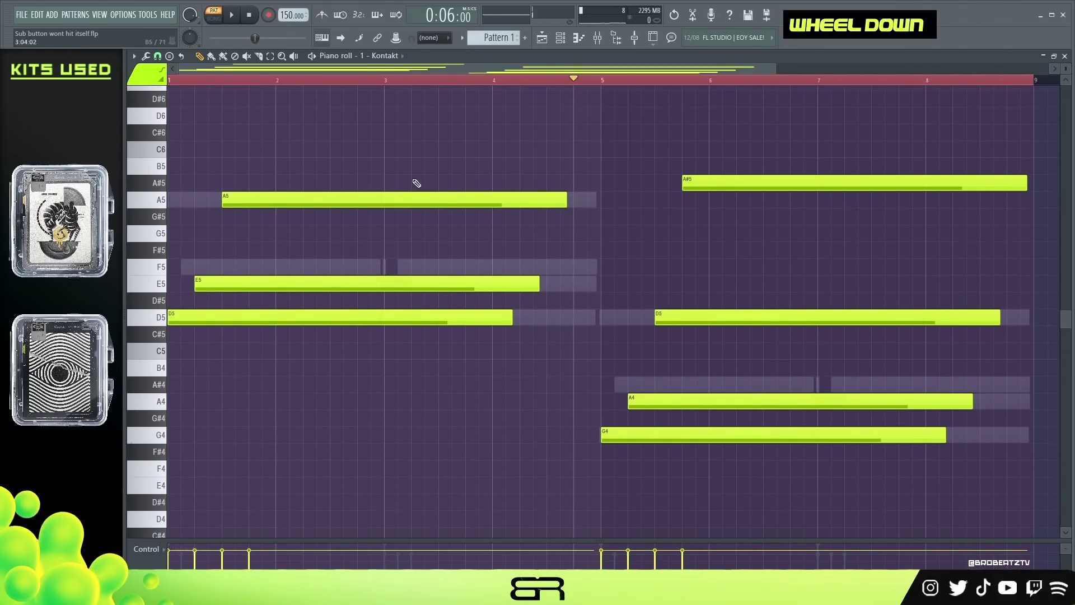
{"action": "scroll", "coordinate": [536, 234], "scroll_direction": "up", "scroll_amount": 6}
{"action": "left_click_drag", "start_coordinate": [601, 123], "coordinate": [492, 425], "text": "ctrl"}
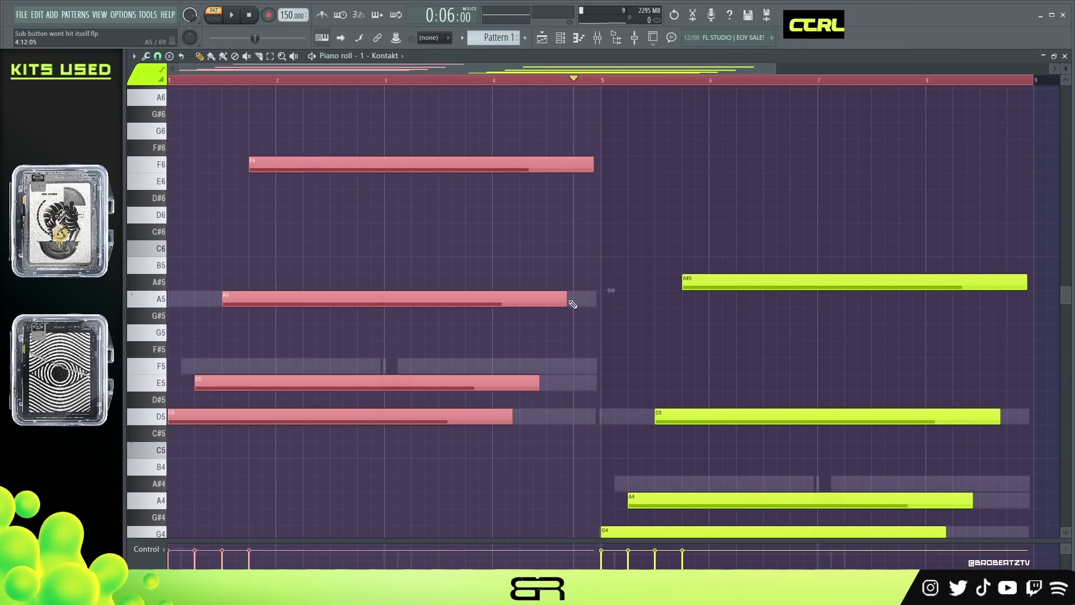
{"action": "mouse_move", "coordinate": [566, 302]}
{"action": "left_mouse_down", "text": "alt"}
{"action": "mouse_move", "coordinate": [365, 303]}
{"action": "mouse_move", "coordinate": [553, 292]}
{"action": "left_mouse_up", "text": "alt"}
{"action": "right_click", "coordinate": [537, 164]}
{"action": "right_click", "coordinate": [523, 301]}
{"action": "right_click", "coordinate": [507, 383]}
{"action": "right_click", "coordinate": [493, 416]}
- Lengthen the first phrase's four piano notes equally so that the F6 note ends slightly past the start of bar 5
{"action": "left_click", "coordinate": [561, 38]}
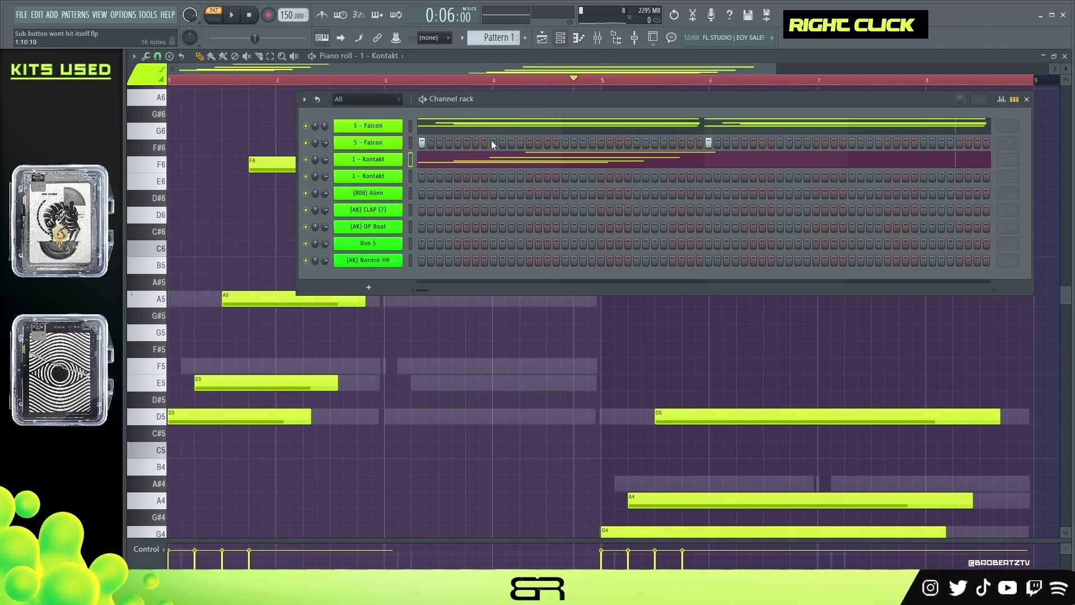
{"action": "key", "text": "F6"}
{"action": "left_click_drag", "start_coordinate": [418, 158], "coordinate": [272, 437], "text": "ctrl"}
{"action": "left_click_drag", "start_coordinate": [365, 299], "coordinate": [580, 297], "text": "alt"}
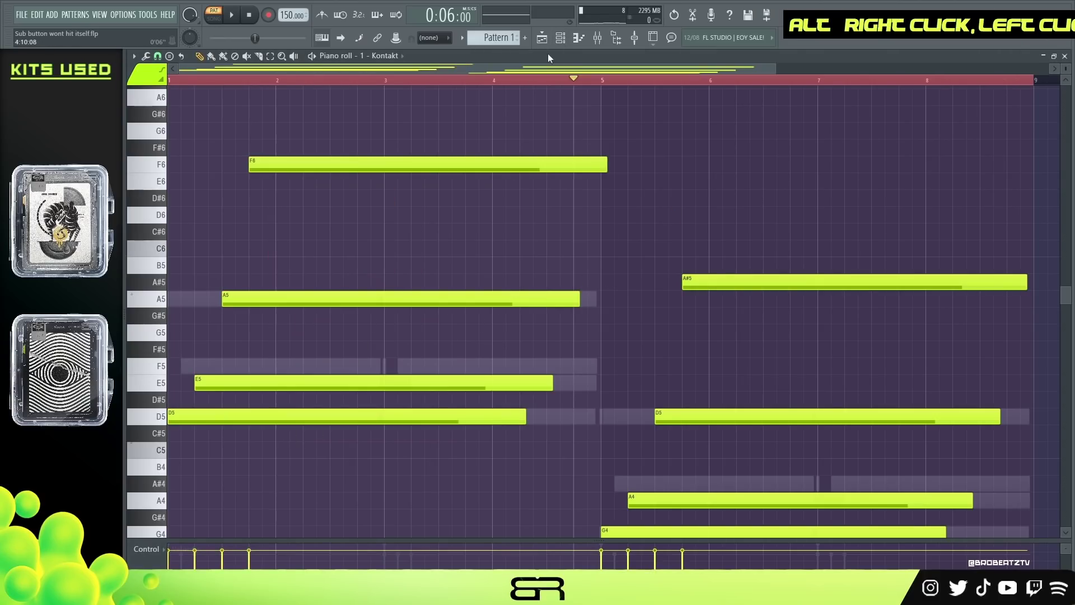
- Open the second Kontakt channel, audition a few notes of the Ilya Efimov Nylon Guitar, and close its window
{"action": "left_click", "coordinate": [572, 45]}
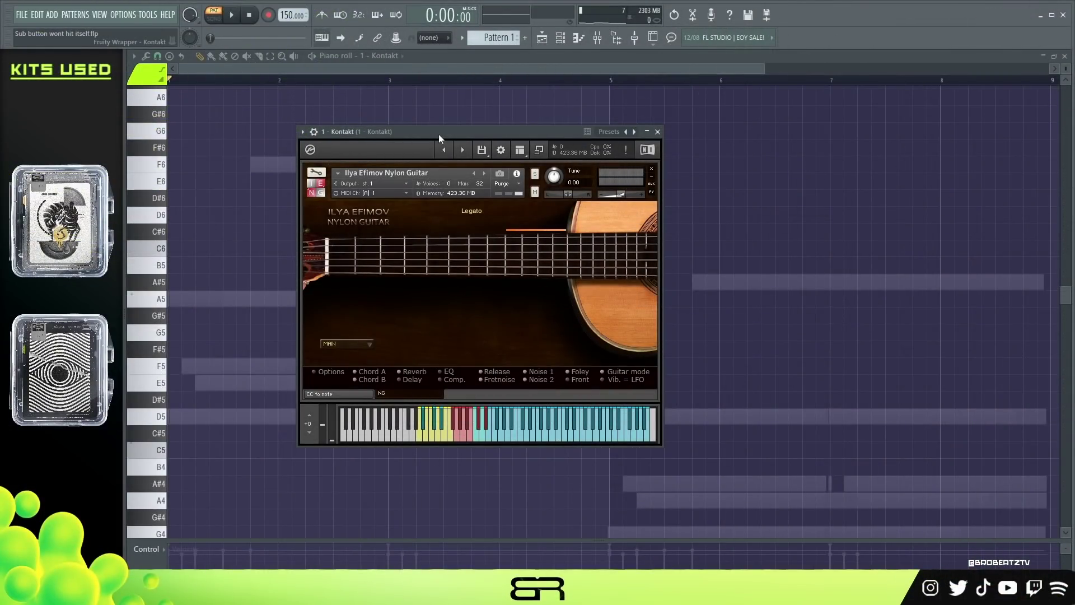
{"action": "left_click", "coordinate": [530, 438]}
{"action": "left_click", "coordinate": [565, 437]}
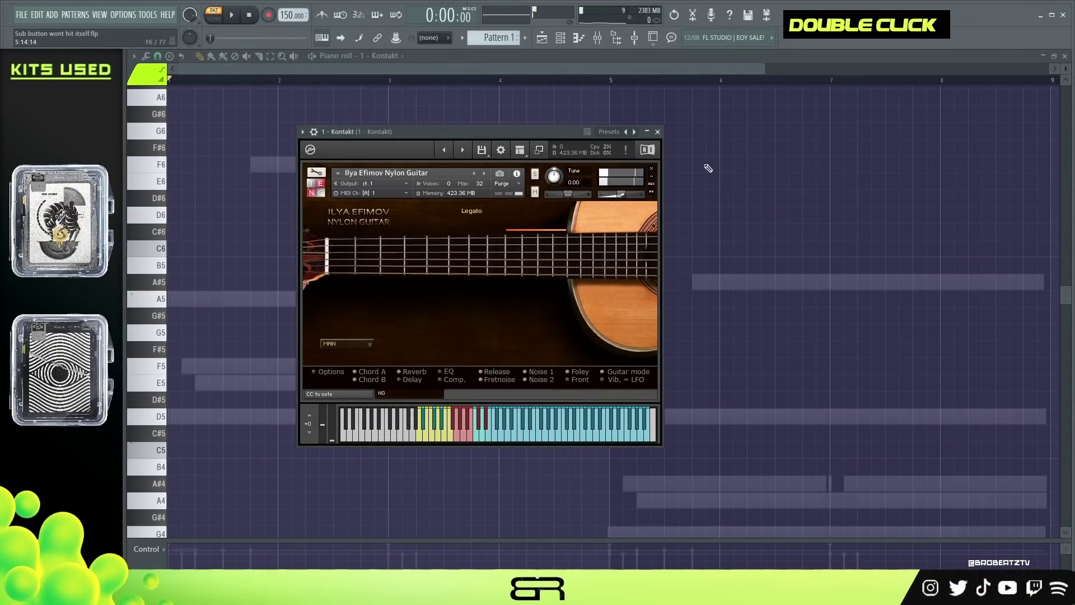
{"action": "left_click", "coordinate": [658, 132]}
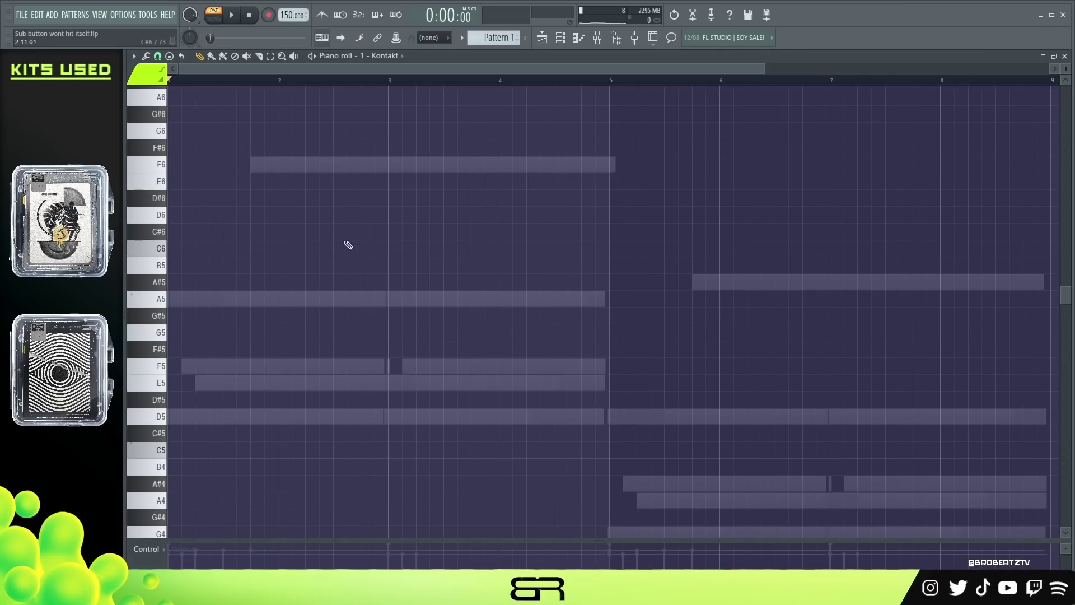
- Place an A5 guitar note at the start of bar 2 and set the grid snap to 1/3 beat
{"action": "left_click_drag", "start_coordinate": [287, 146], "coordinate": [168, 424]}
{"action": "left_click_drag", "start_coordinate": [273, 105], "coordinate": [287, 178]}
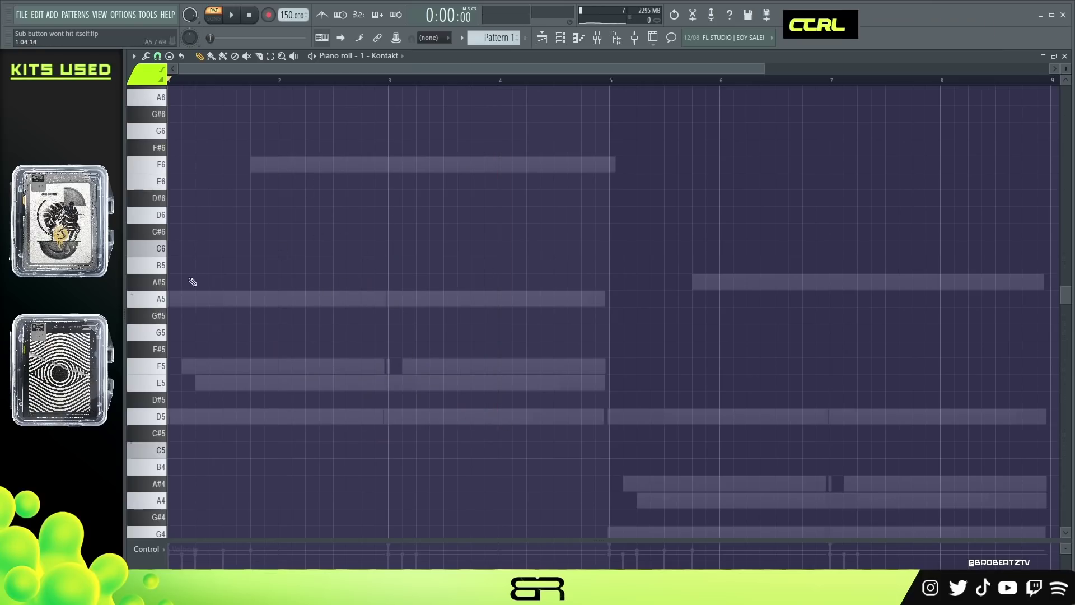
{"action": "left_click_drag", "start_coordinate": [203, 156], "coordinate": [594, 386]}
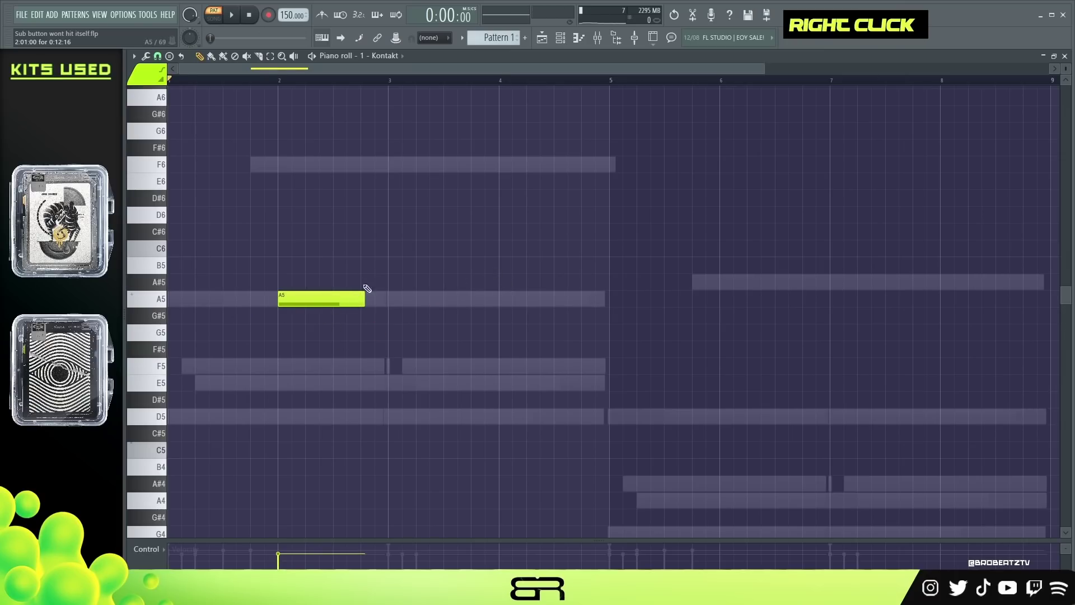
{"action": "left_click", "coordinate": [158, 57]}
{"action": "left_click", "coordinate": [162, 194]}
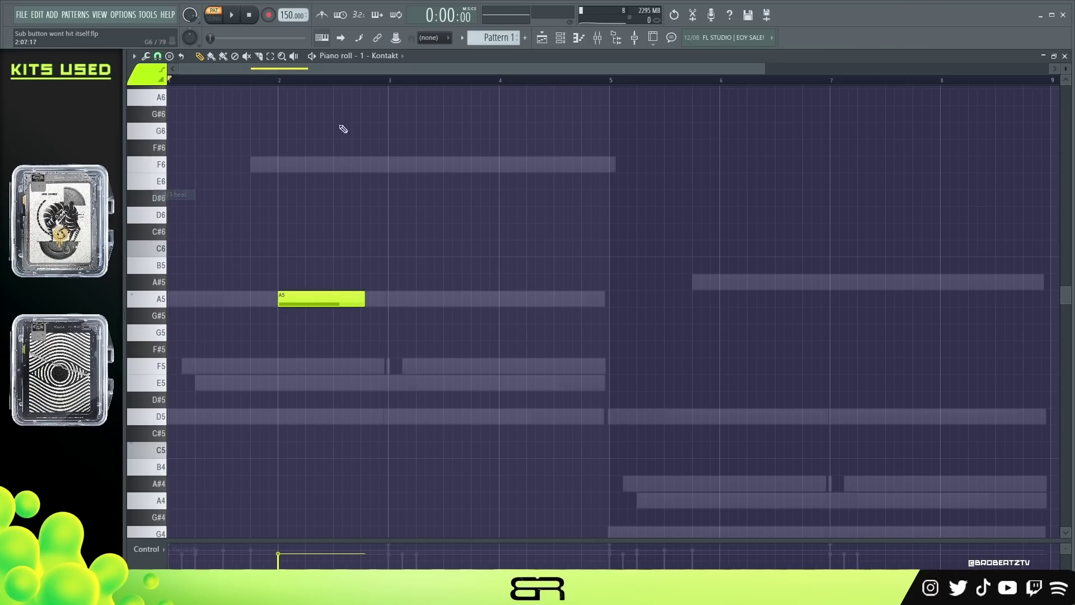
- Turn the A5 note into four short consecutive A5 notes in bar 2, with lower velocity on the second and fourth
{"action": "scroll", "coordinate": [309, 83], "scroll_direction": "up", "scroll_amount": 5}
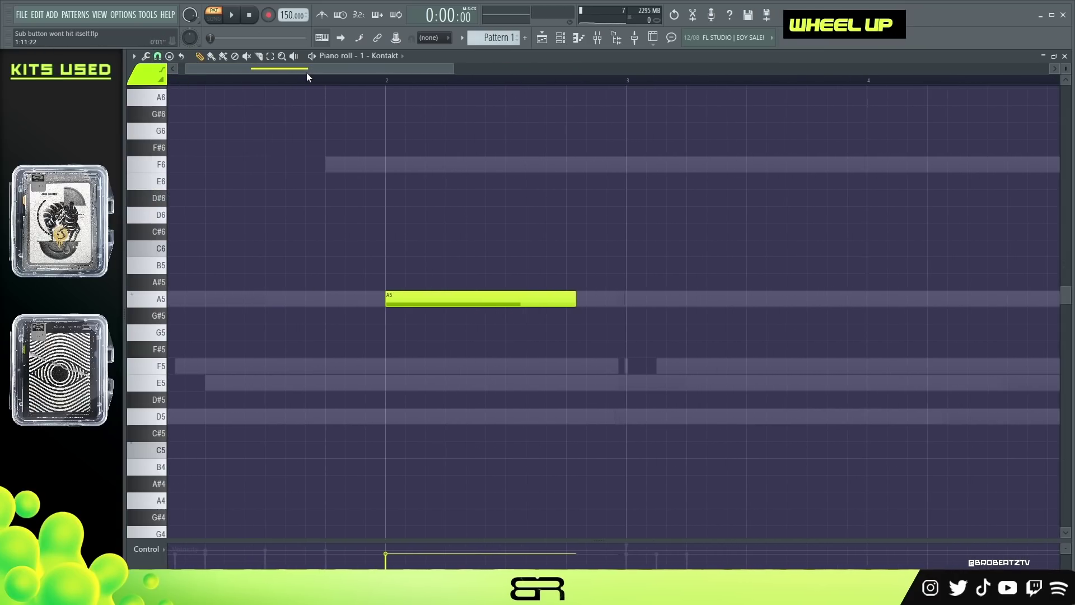
{"action": "left_click_drag", "start_coordinate": [598, 297], "coordinate": [438, 308]}
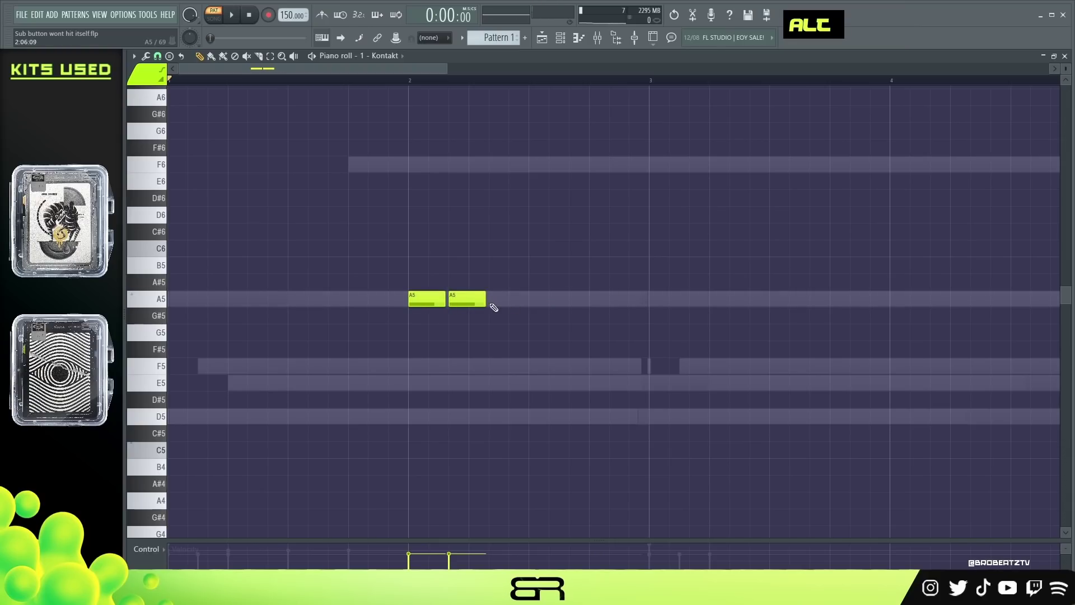
{"action": "left_click", "coordinate": [481, 301], "text": "ctrl"}
{"action": "left_click", "coordinate": [551, 300], "text": "ctrl"}
{"action": "scroll", "coordinate": [554, 302], "scroll_direction": "down", "scroll_amount": 2}
- Play the pattern and slightly lower the velocity of all four A5 guitar notes together
{"action": "key", "text": "space"}
{"action": "key", "text": "ctrl+a"}
{"action": "scroll", "coordinate": [655, 252], "scroll_direction": "down", "scroll_amount": 2, "text": "alt"}
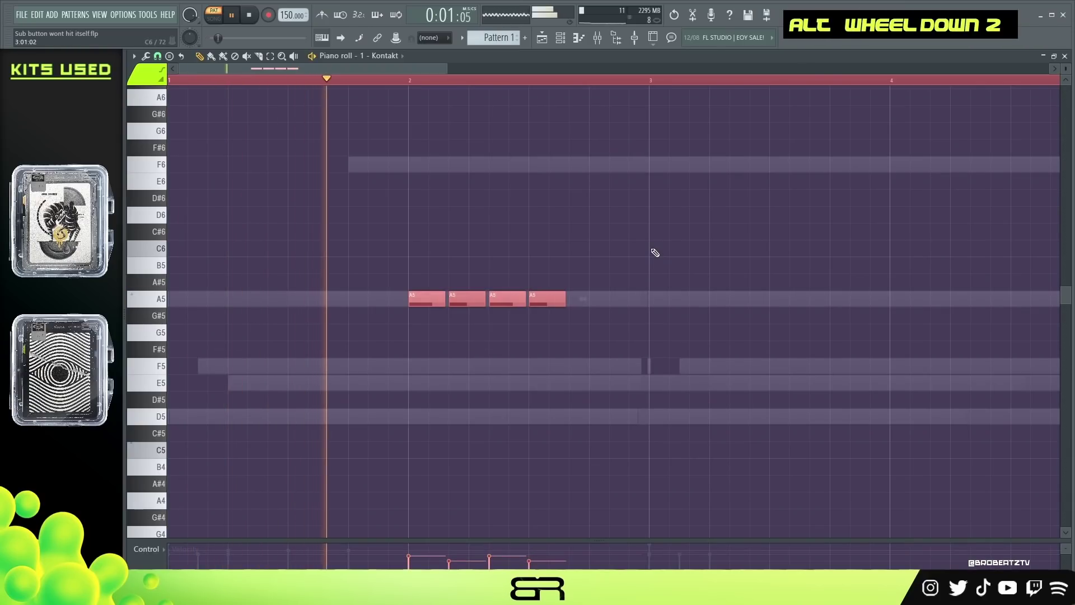
{"action": "scroll", "coordinate": [653, 251], "scroll_direction": "up", "scroll_amount": 1}
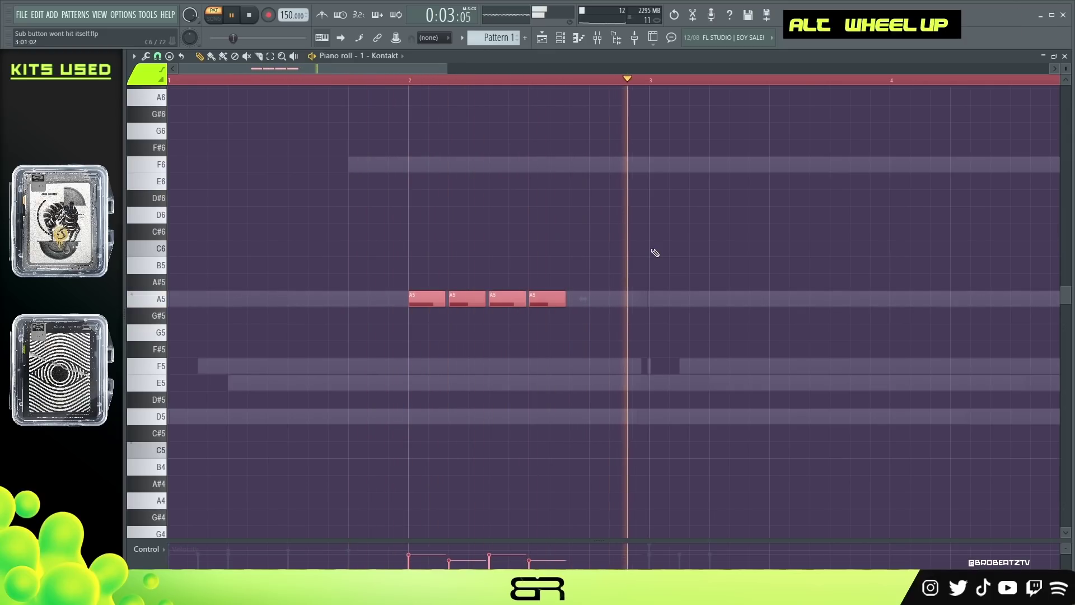
{"action": "key", "text": "space"}
{"action": "right_click", "coordinate": [653, 250]}
- Move the third guitar note down to F5 and lengthen the fourth A5 note to just past the start of bar 3
{"action": "key", "text": "space"}
{"action": "left_click", "coordinate": [509, 306], "text": "ctrl"}
{"action": "left_click_drag", "start_coordinate": [509, 309], "coordinate": [509, 377]}
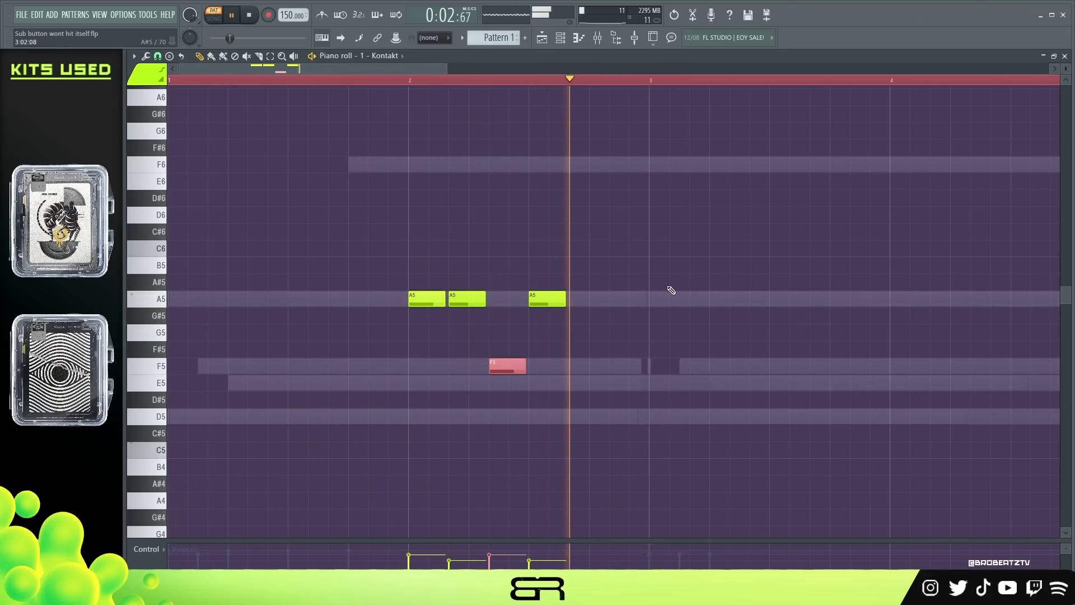
{"action": "key", "text": "space"}
{"action": "right_click", "coordinate": [579, 305]}
{"action": "left_click_drag", "start_coordinate": [566, 303], "coordinate": [601, 304]}
- Copy the F5 note to the start of bar 3 an octave higher as F6, followed by short E6 and D6 notes
{"action": "left_click_drag", "start_coordinate": [492, 342], "coordinate": [492, 386]}
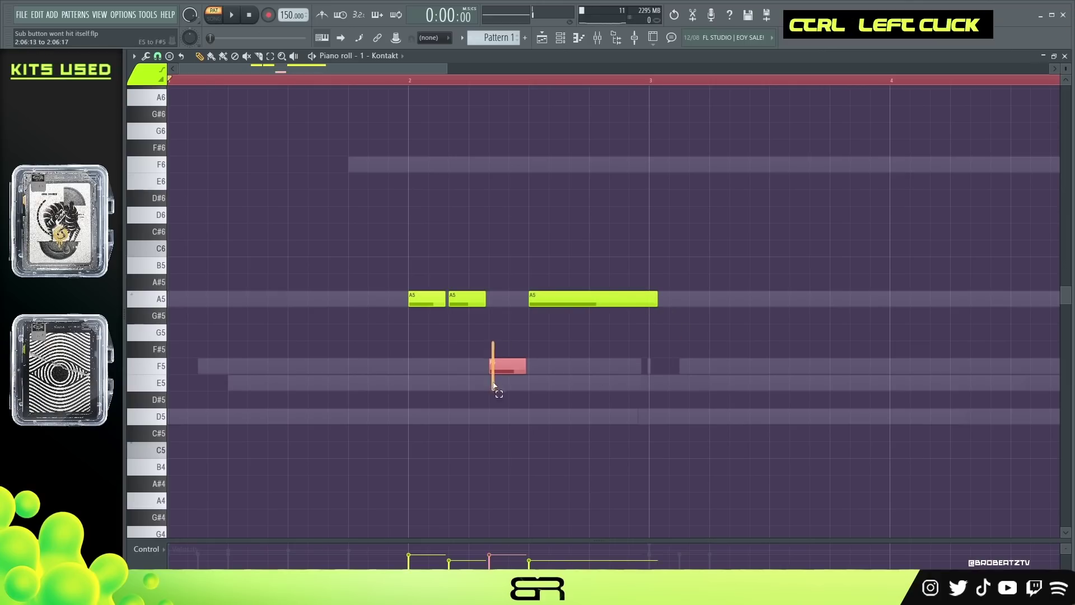
{"action": "left_click_drag", "start_coordinate": [675, 374], "coordinate": [668, 371]}
{"action": "key", "text": "ctrl+Up"}
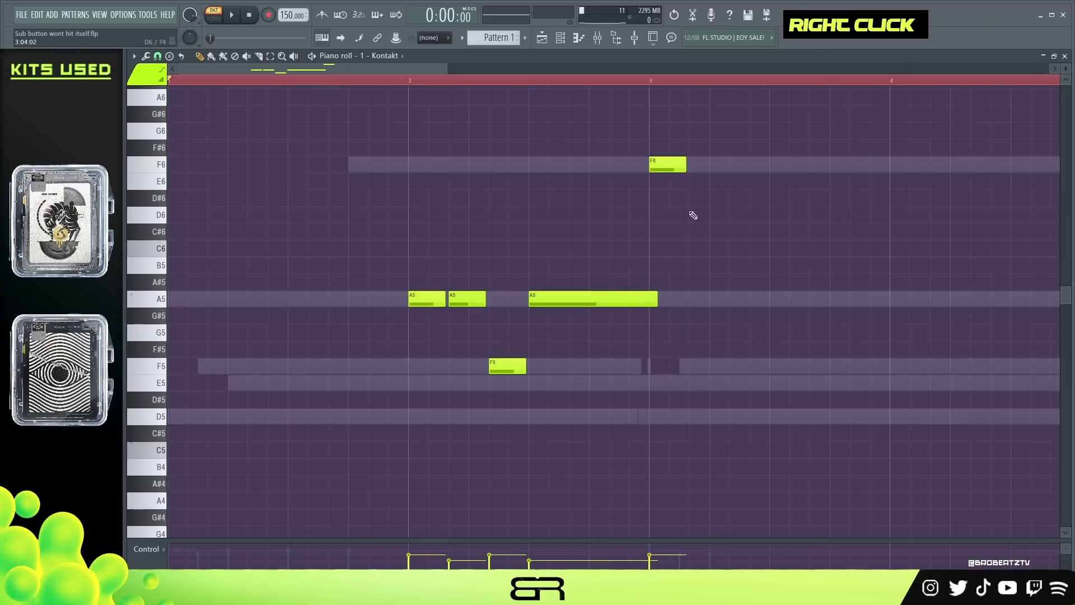
{"action": "left_click", "coordinate": [688, 180]}
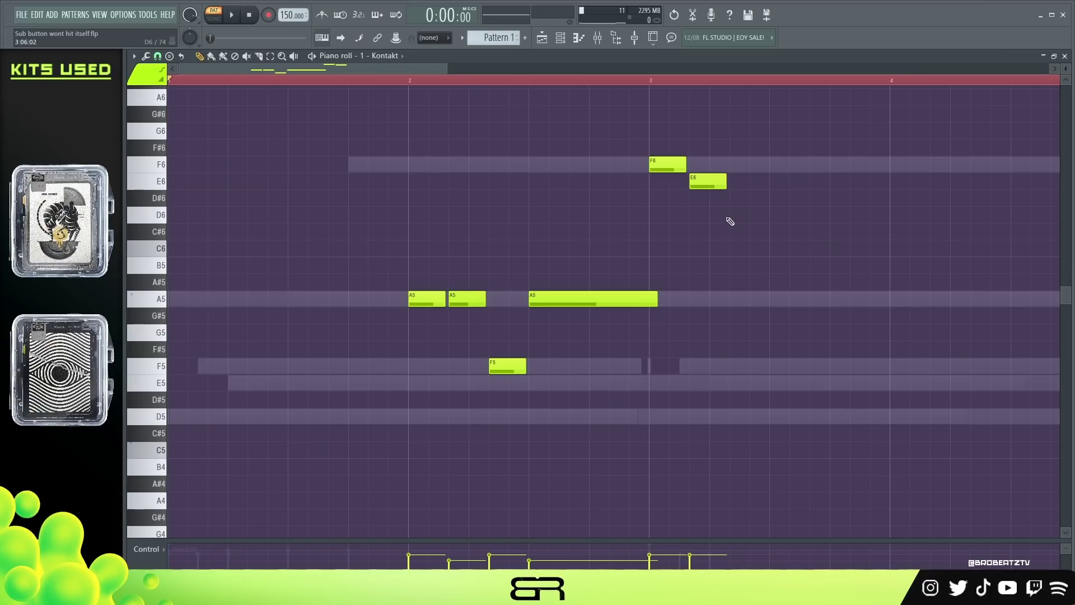
- Copy the long A5 note to follow D6 in bar 3, lengthen E6 and D6 slightly, and play the phrase
{"action": "left_click_drag", "start_coordinate": [633, 299], "coordinate": [872, 300]}
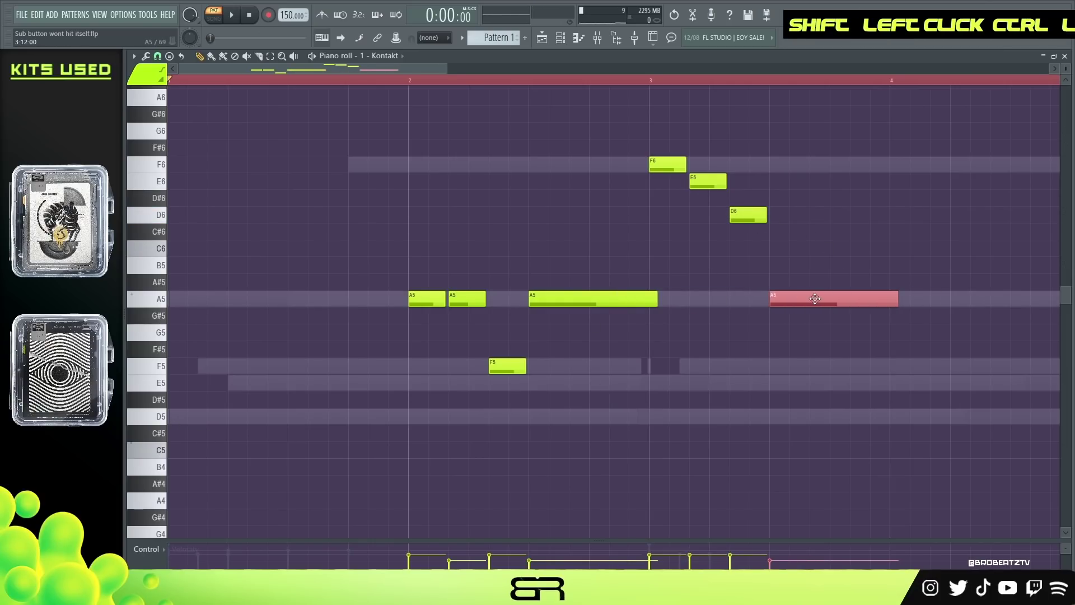
{"action": "left_click_drag", "start_coordinate": [727, 180], "coordinate": [737, 181]}
{"action": "left_click_drag", "start_coordinate": [773, 216], "coordinate": [777, 217]}
{"action": "key", "text": "space"}
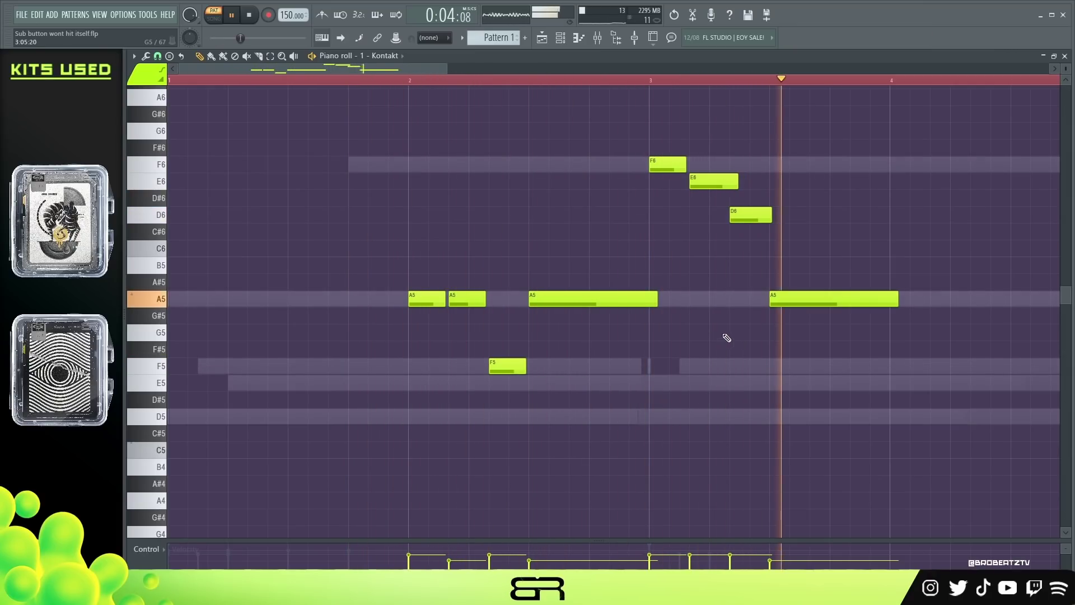
{"action": "key", "text": "space"}
- Add E5, F5, E5 and D5 notes in bar 4, with F5 extended to the second E5 and that E5 shortened
{"action": "left_click_drag", "start_coordinate": [425, 66], "coordinate": [497, 87]}
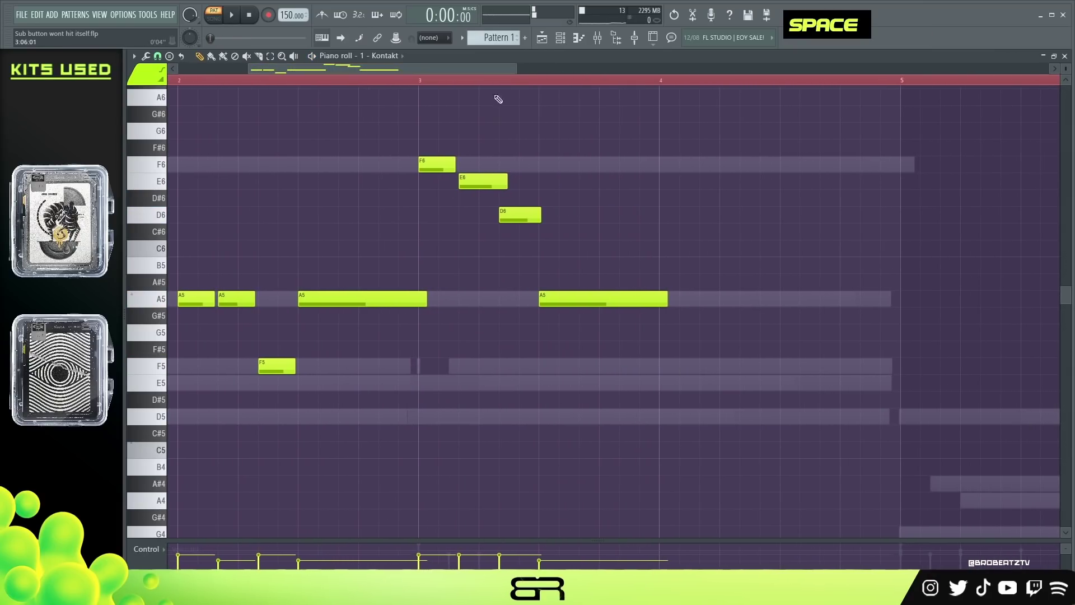
{"action": "left_click_drag", "start_coordinate": [215, 332], "coordinate": [669, 369]}
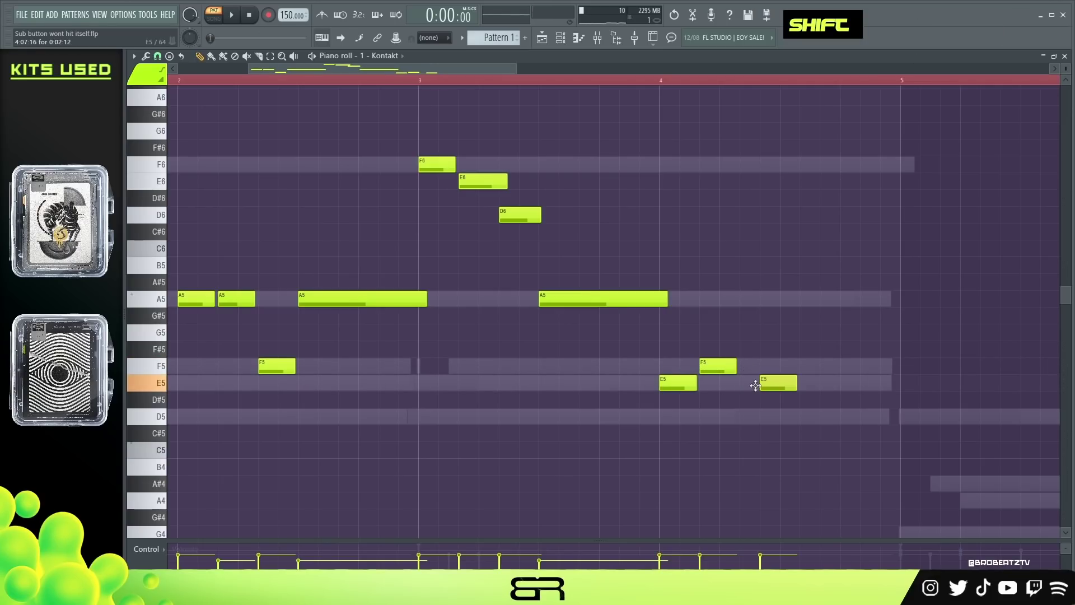
{"action": "left_click_drag", "start_coordinate": [733, 369], "coordinate": [782, 387]}
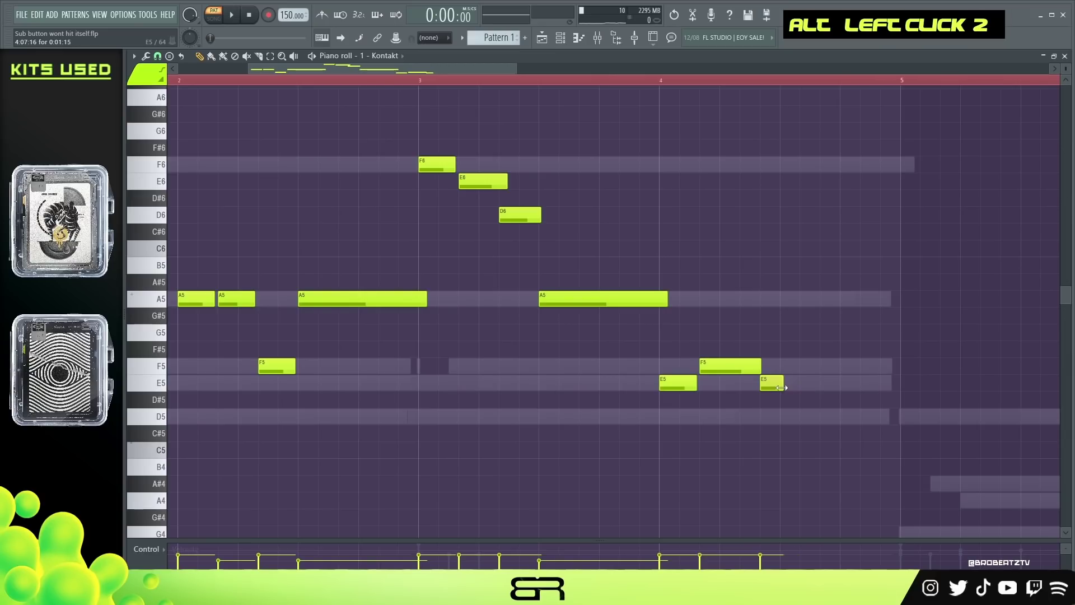
{"action": "left_click", "coordinate": [789, 420]}
- Play from bar 4 and add short E5 and F5 notes after D5, plus a G5 note at the start of bar 5
{"action": "key", "text": "space"}
{"action": "double_click", "coordinate": [621, 81]}
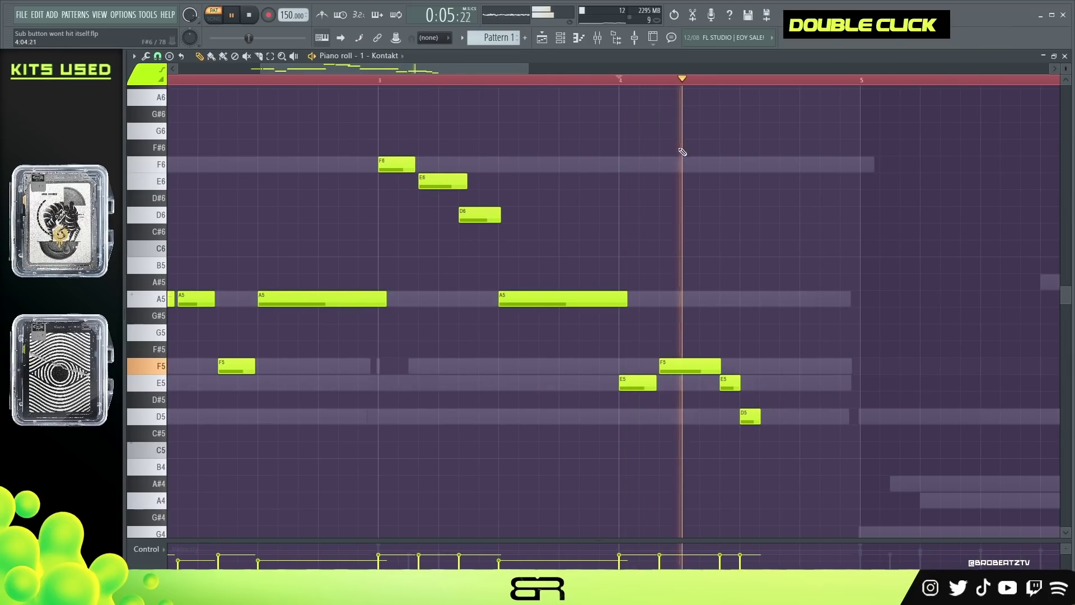
{"action": "key", "text": "space"}
{"action": "key", "text": "space"}
{"action": "left_click", "coordinate": [787, 383]}
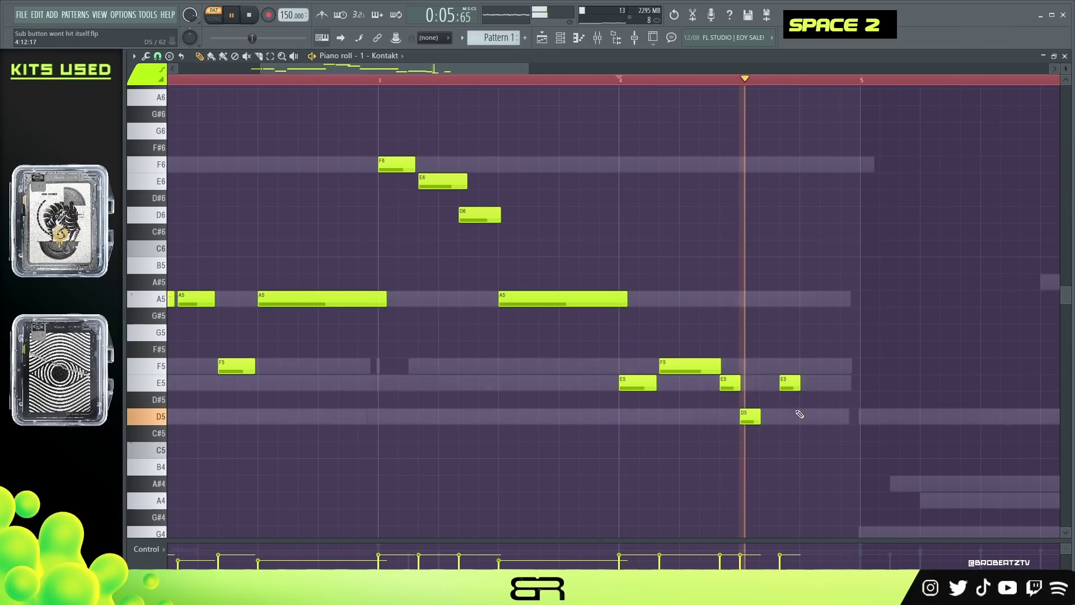
{"action": "key", "text": "space"}
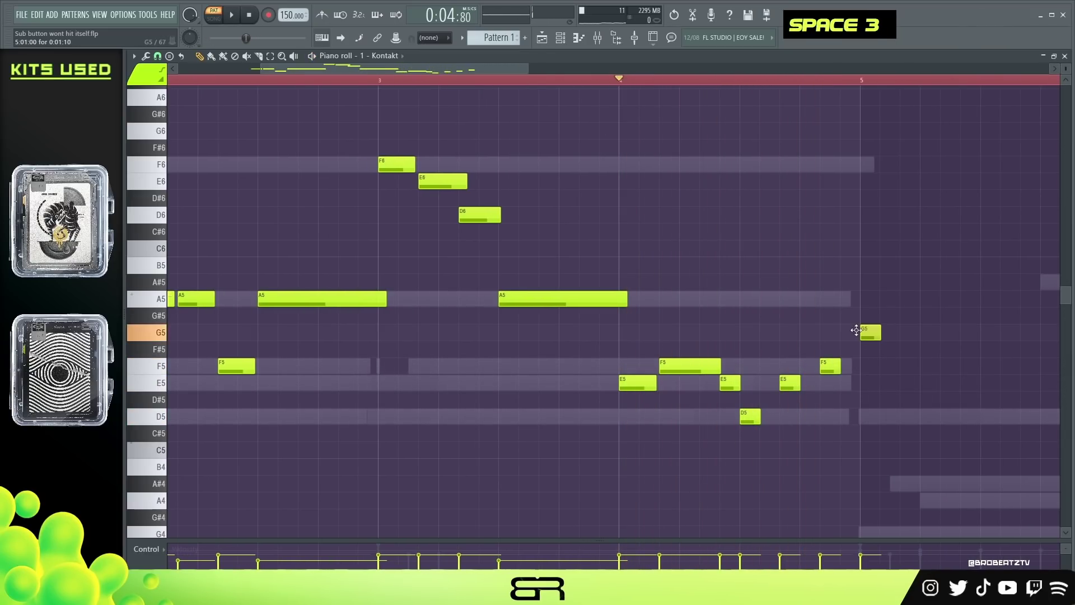
- Lengthen the G5 note to about three beats and extend the last D5, E5 and F5 notes of bar 4 to overlap slightly
{"action": "key", "text": "space"}
{"action": "left_click_drag", "start_coordinate": [879, 332], "coordinate": [1038, 332]}
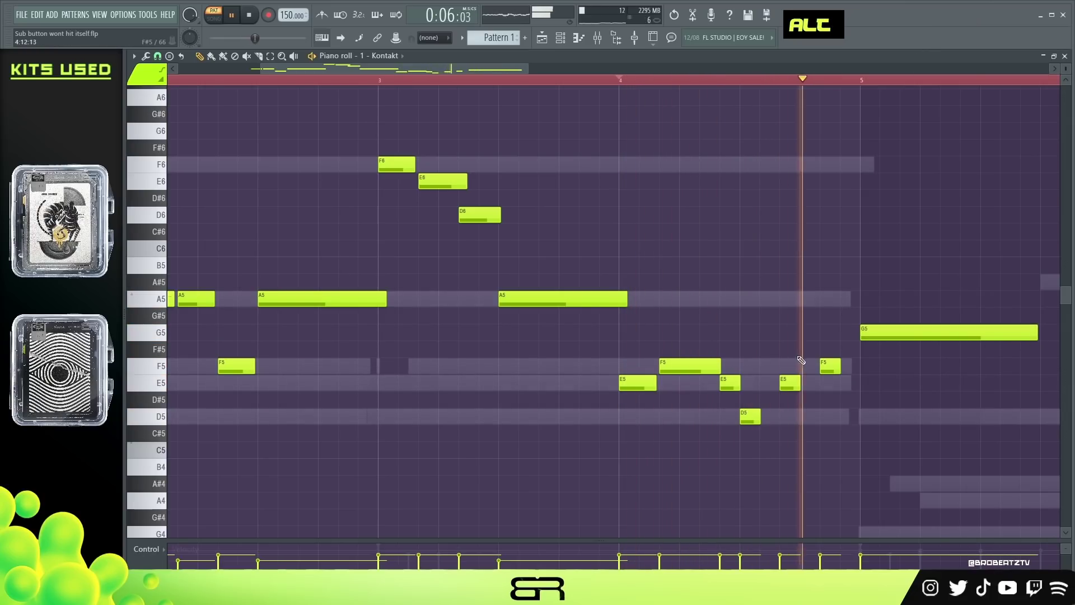
{"action": "key", "text": "space"}
{"action": "left_click_drag", "start_coordinate": [859, 356], "coordinate": [824, 389]}
{"action": "left_click", "coordinate": [793, 415]}
{"action": "left_click_drag", "start_coordinate": [759, 419], "coordinate": [785, 420]}
- Play from the middle of bar 3 and raise the velocity of the longer F5 note in bar 4 slightly
{"action": "left_click", "coordinate": [540, 82]}
{"action": "key", "text": "space"}
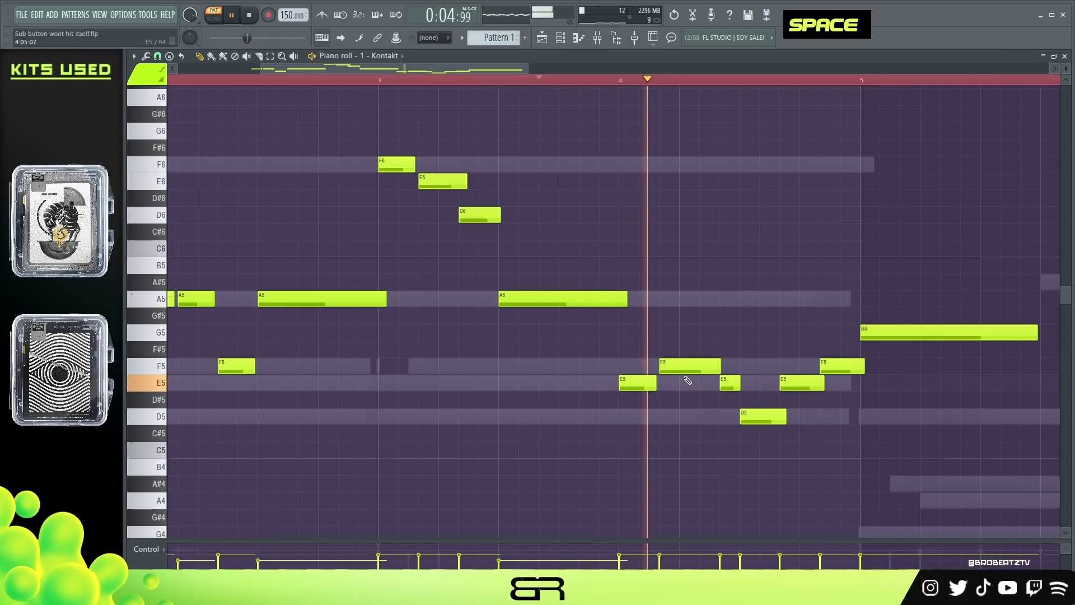
{"action": "left_click", "coordinate": [694, 367], "text": "ctrl"}
{"action": "key", "text": "space"}
{"action": "key", "text": "space"}
{"action": "scroll", "coordinate": [715, 359], "scroll_direction": "up", "scroll_amount": 2}
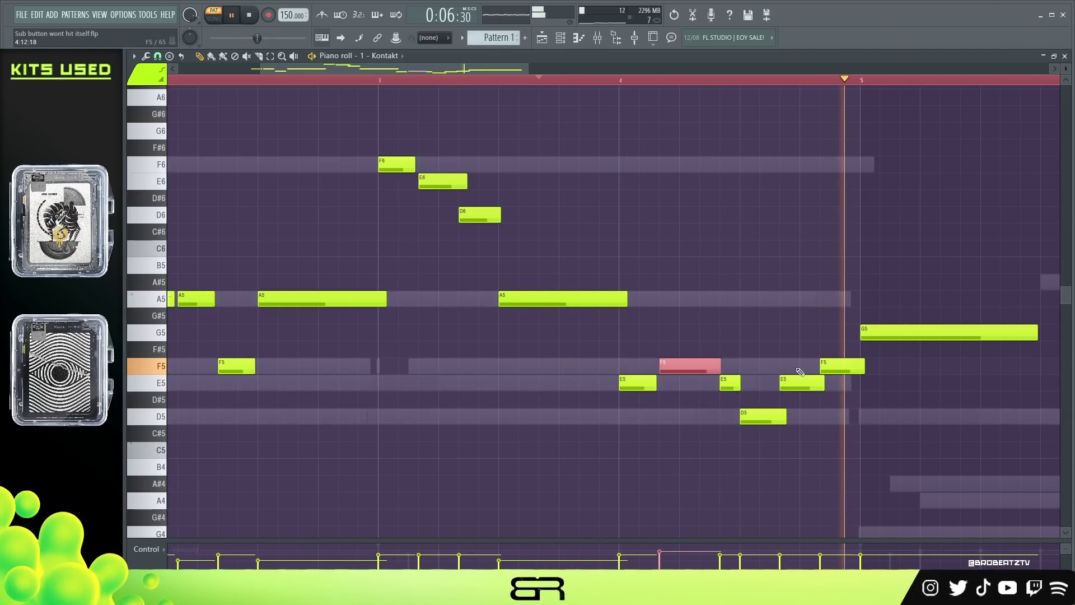
{"action": "key", "text": "space"}
- Raise the velocity of the G5 note at bar 5 a little while playing the phrase
{"action": "left_click", "coordinate": [902, 336], "text": "ctrl"}
{"action": "key", "text": "space"}
{"action": "scroll", "coordinate": [907, 350], "scroll_direction": "up", "scroll_amount": 2, "text": "alt"}
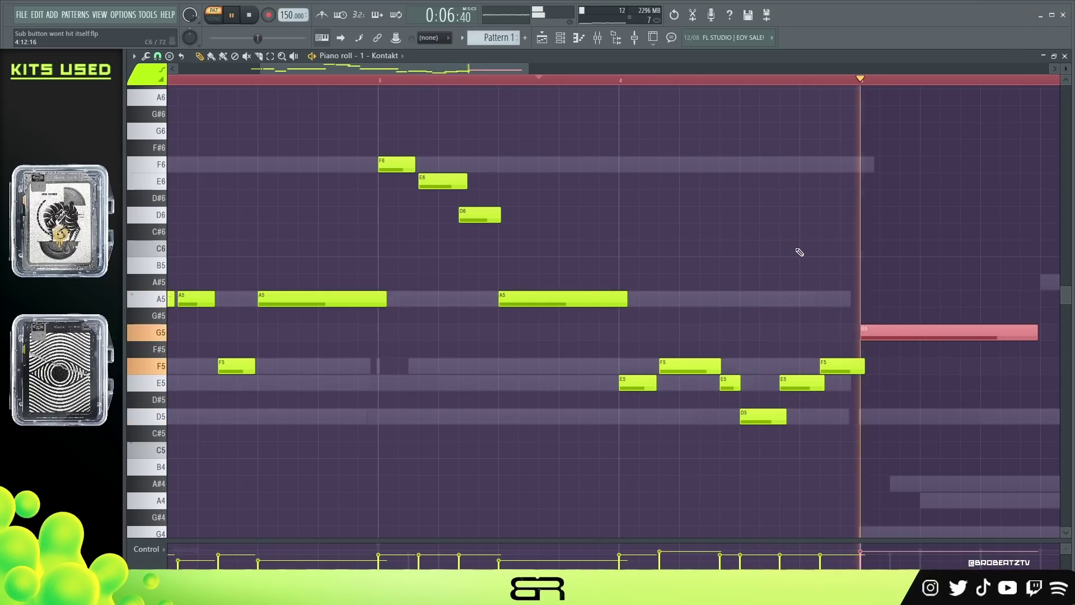
{"action": "key", "text": "space"}
- Shorten the last F5 note of bar 4 to end exactly at bar 5 and play the result
{"action": "left_click_drag", "start_coordinate": [861, 365], "coordinate": [855, 365]}
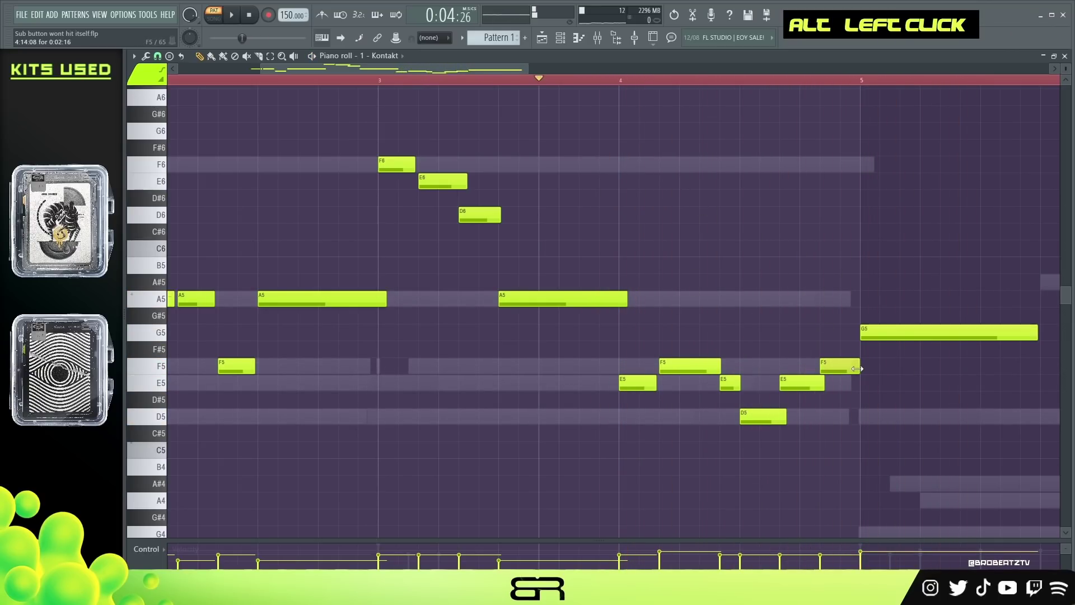
{"action": "key", "text": "space"}
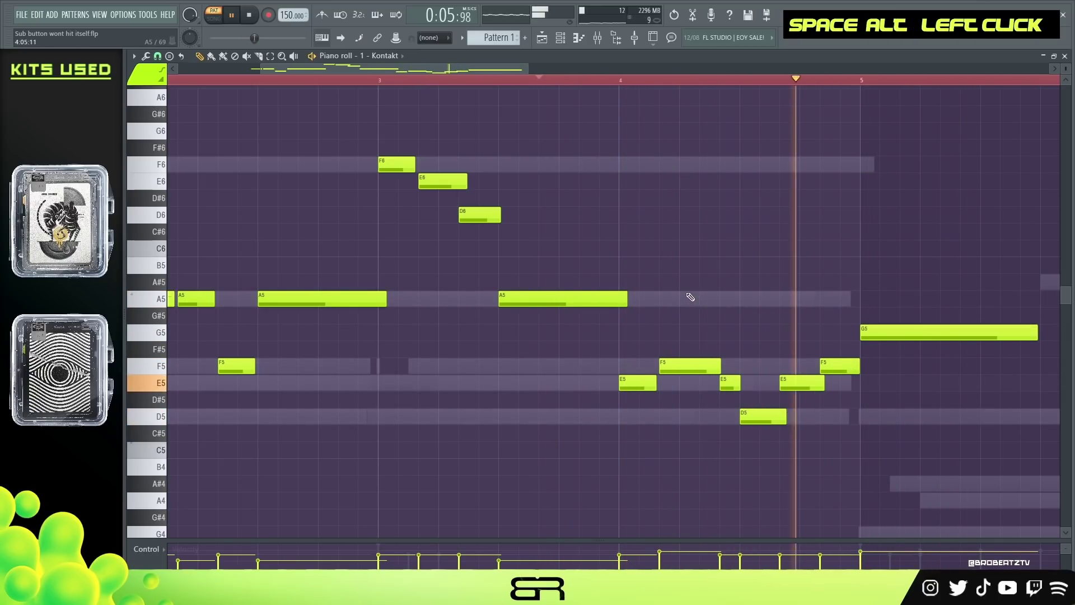
{"action": "key", "text": "space"}
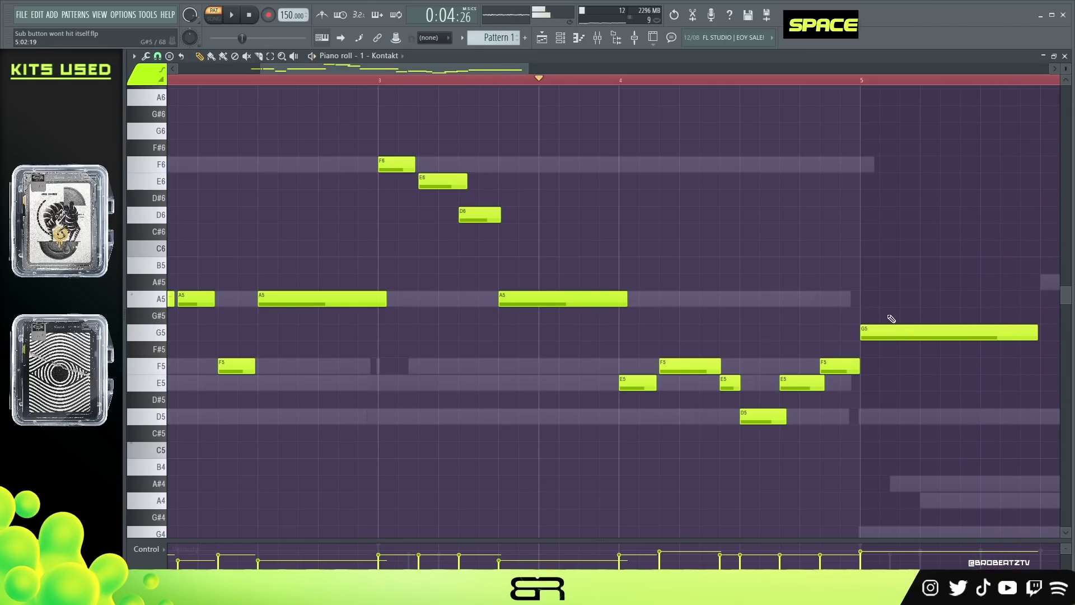
- Copy the guitar melody notes of bars 2 to 4 into bars 6 to 8, leaving the G5 note at bar 5 out
{"action": "left_click", "coordinate": [889, 329], "text": "ctrl"}
{"action": "scroll", "coordinate": [476, 95], "scroll_direction": "down", "scroll_amount": 3}
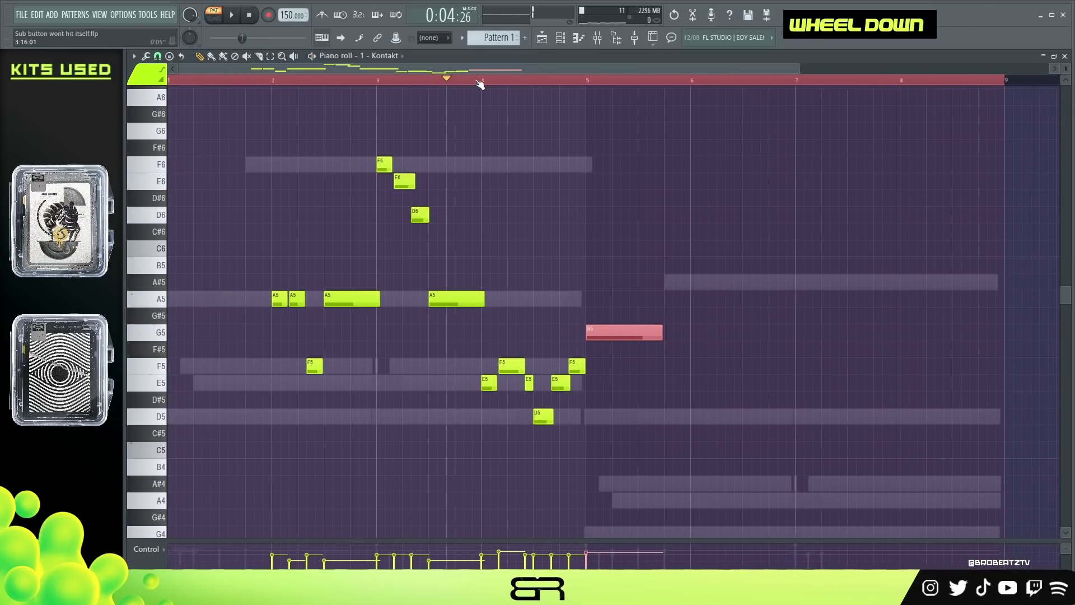
{"action": "right_click", "coordinate": [613, 247]}
{"action": "left_click_drag", "start_coordinate": [225, 140], "coordinate": [582, 448], "text": "ctrl"}
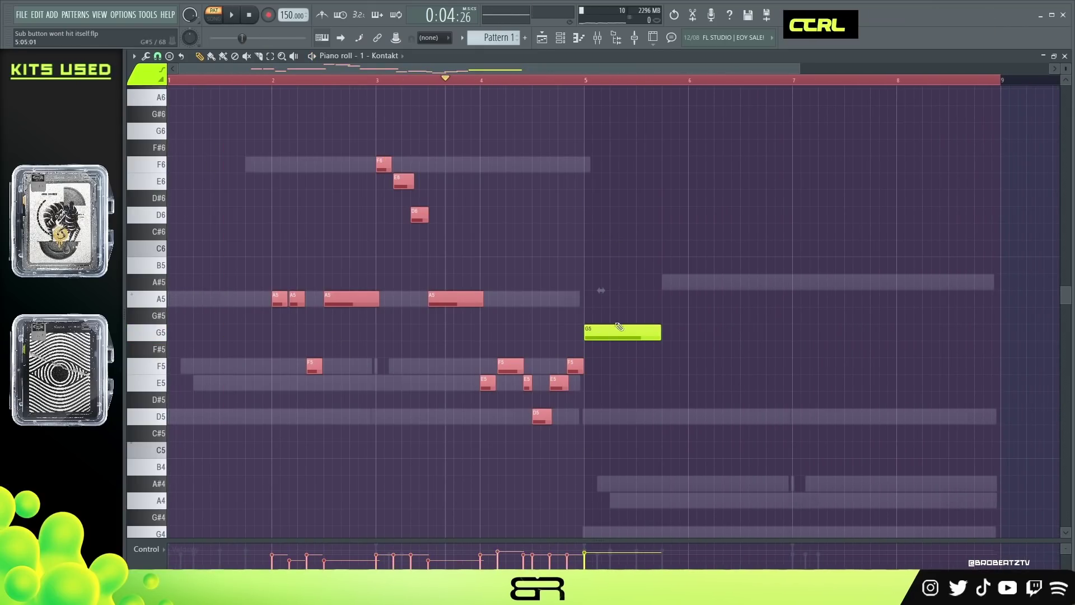
{"action": "left_click_drag", "start_coordinate": [279, 300], "coordinate": [698, 305]}
- Transpose the copied notes in bars 6 to 8 up five semitones and down one octave
{"action": "key", "text": "shift+Up"}
{"action": "key", "text": "shift+Up"}
{"action": "key", "text": "shift+Up"}
{"action": "key", "text": "shift+Up"}
{"action": "key", "text": "shift+Up"}
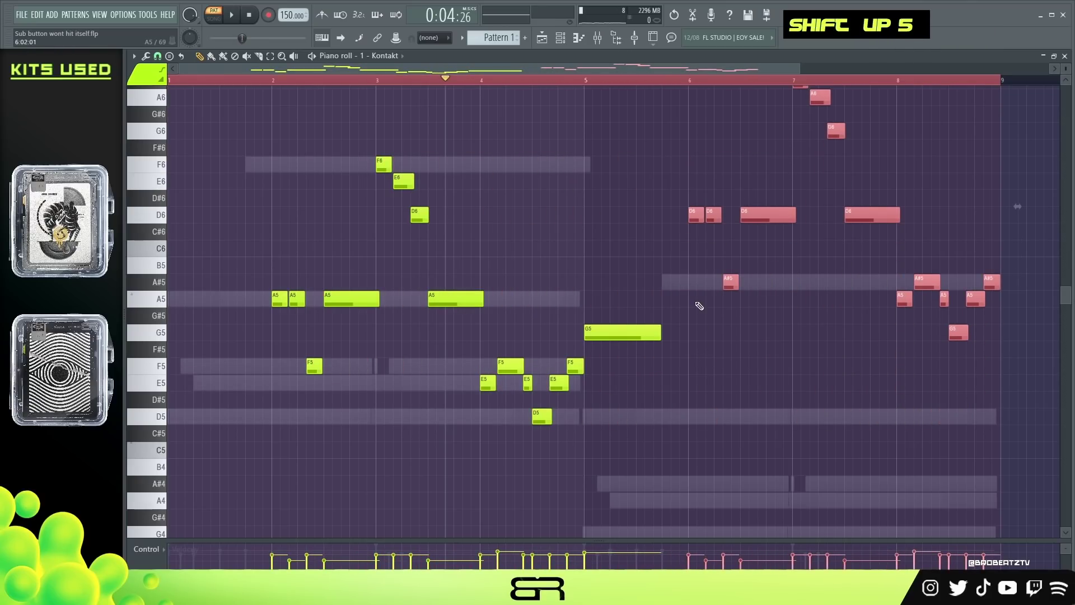
{"action": "key", "text": "ctrl+Down"}
{"action": "right_click", "coordinate": [869, 186]}
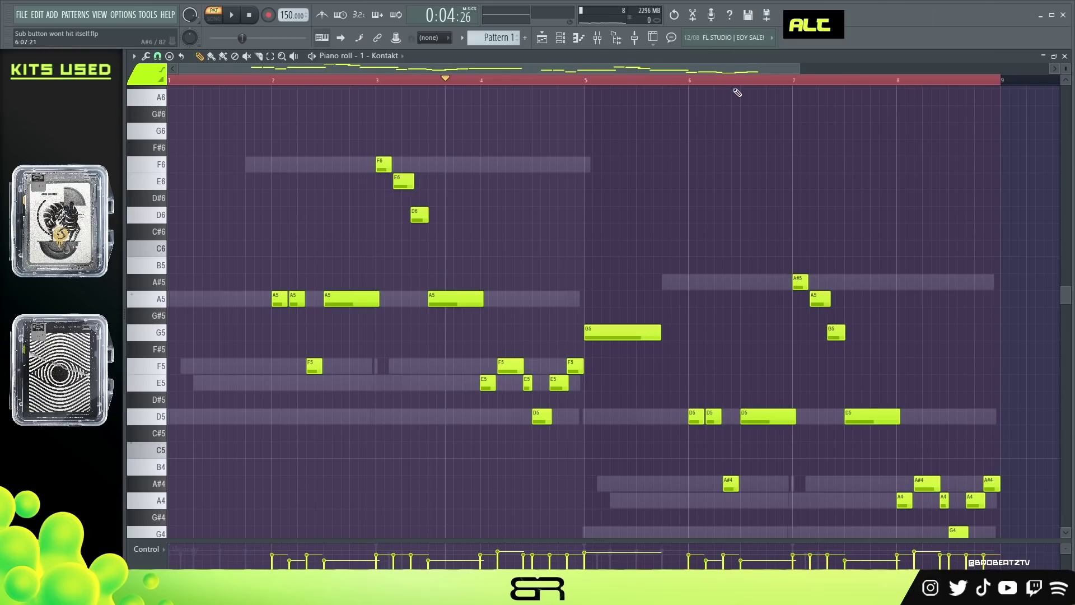
- Shorten the last A#4 note of bar 8 to a brief stub, trim the A4 before it slightly and play the ending
{"action": "scroll", "coordinate": [735, 84], "scroll_direction": "up", "scroll_amount": 5}
{"action": "scroll", "coordinate": [884, 263], "scroll_direction": "down", "scroll_amount": 3}
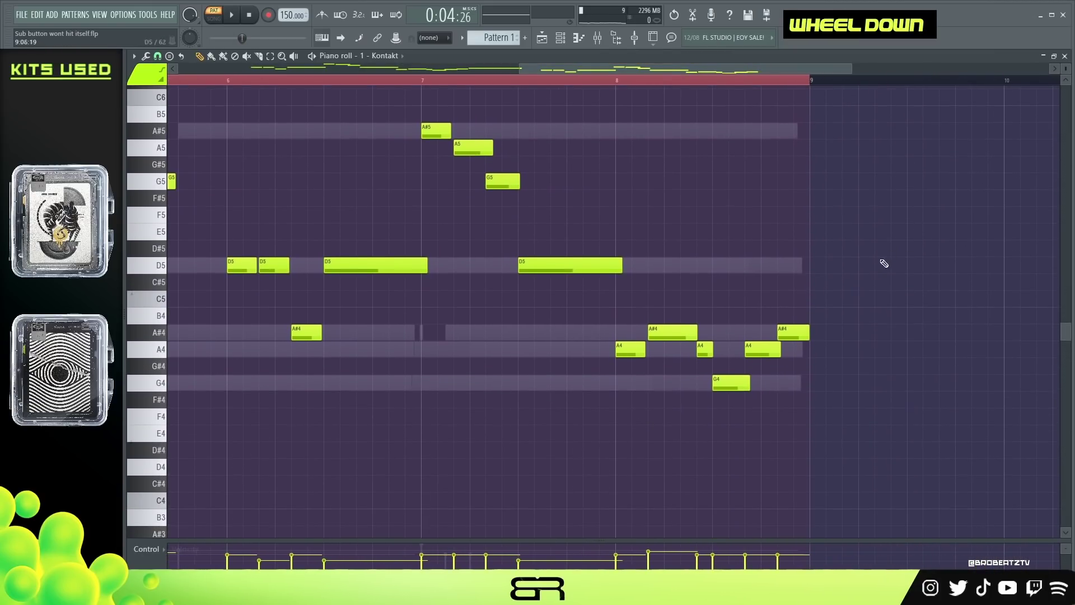
{"action": "left_click_drag", "start_coordinate": [808, 336], "coordinate": [866, 344]}
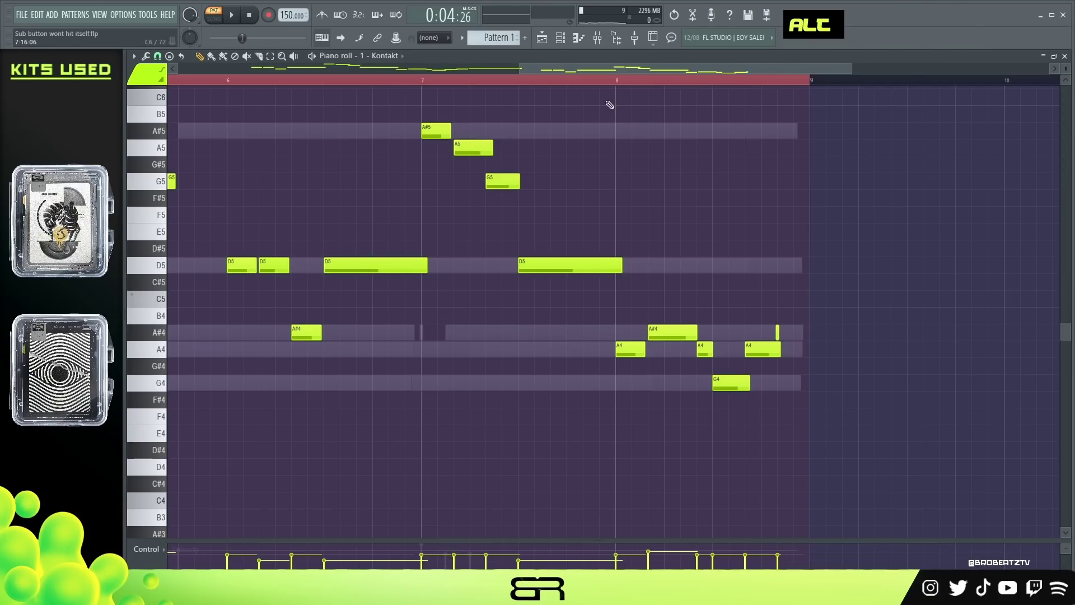
{"action": "key", "text": "space"}
{"action": "key", "text": "space"}
{"action": "left_click_drag", "start_coordinate": [780, 350], "coordinate": [774, 351]}
{"action": "key", "text": "space"}
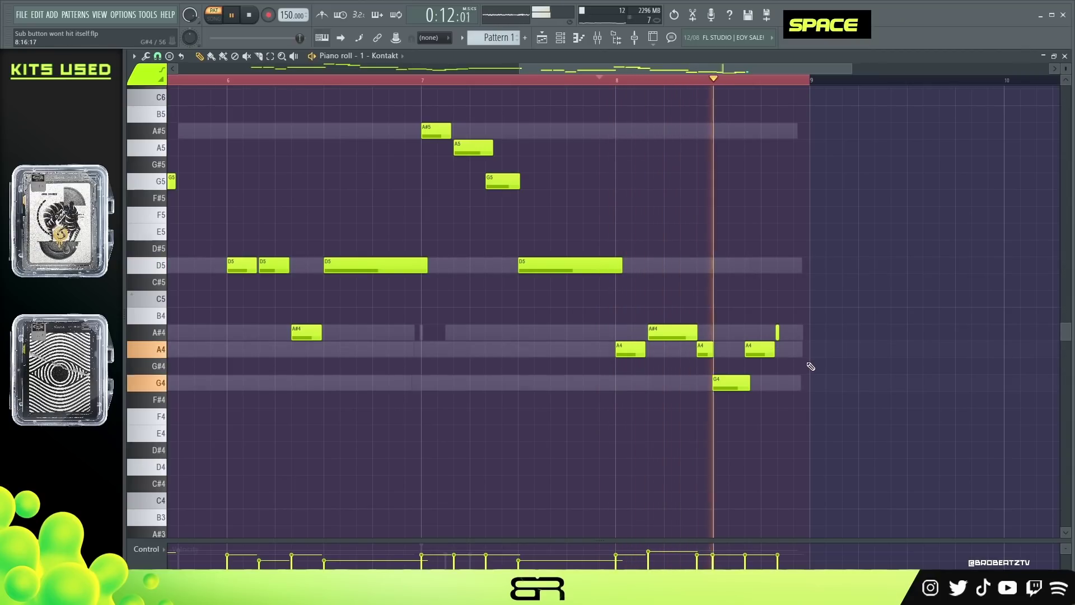
{"action": "key", "text": "space"}
- Lower the velocity of the short A#4 note at the end of bar 8
{"action": "left_click", "coordinate": [777, 334], "text": "ctrl"}
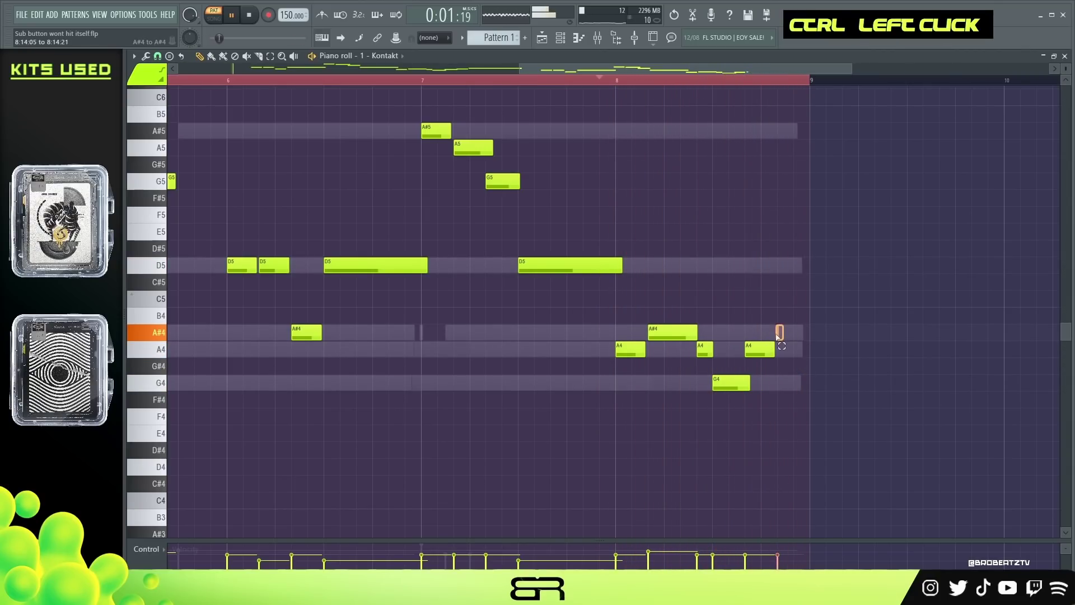
{"action": "scroll", "coordinate": [792, 330], "scroll_direction": "down", "scroll_amount": 3, "text": "alt"}
{"action": "key", "text": "space"}
{"action": "scroll", "coordinate": [601, 75], "scroll_direction": "down", "scroll_amount": 4}
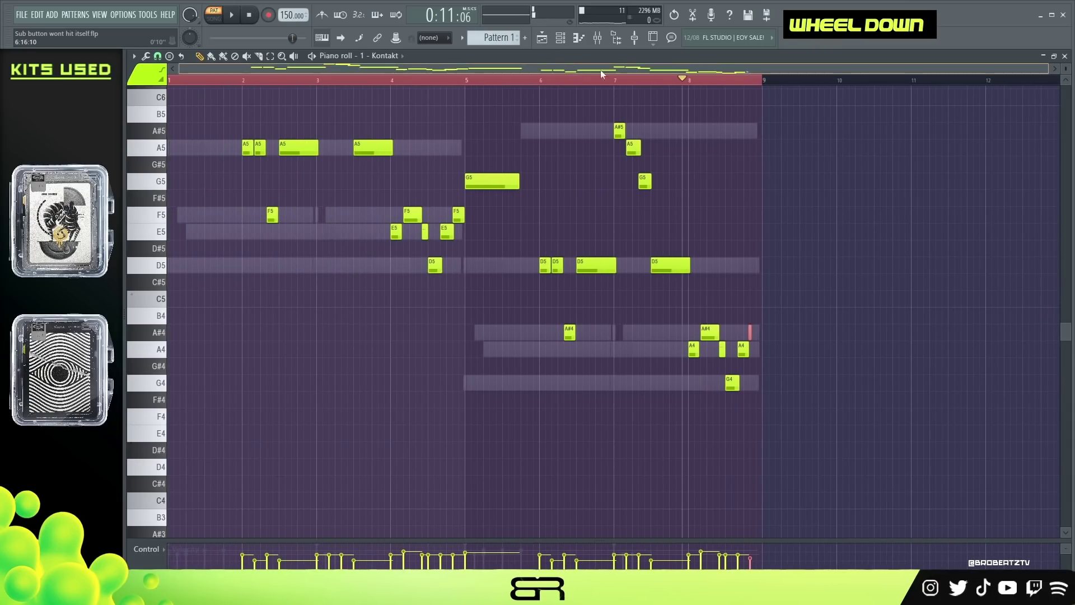
{"action": "scroll", "coordinate": [396, 165], "scroll_direction": "up", "scroll_amount": 3}
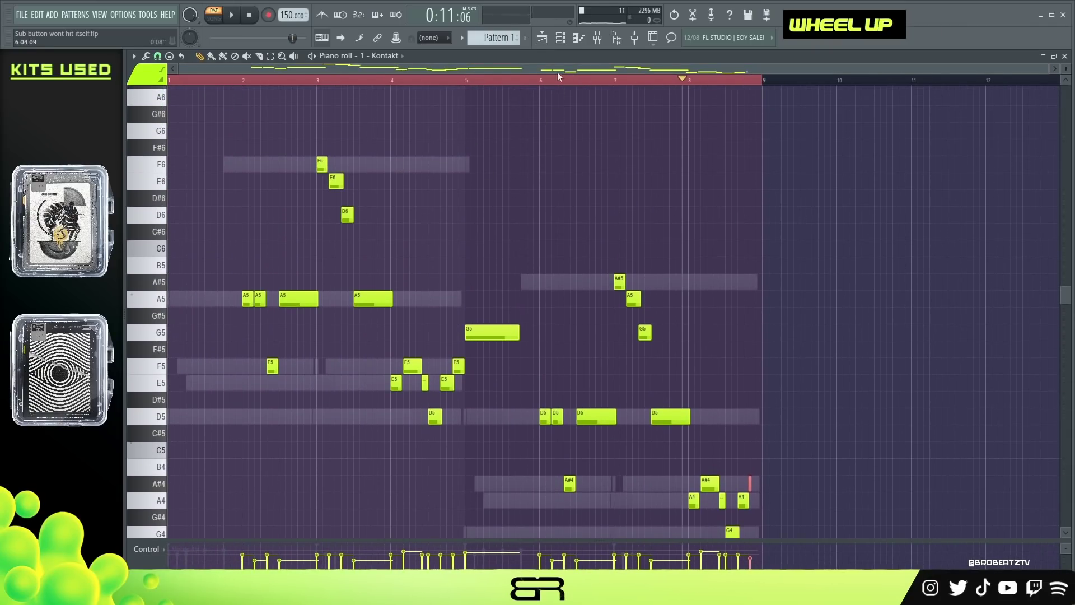
- Open the piano roll of the (808) Alien channel and place D5, F5 and A4 notes at the start of bar 1
{"action": "left_click", "coordinate": [560, 35]}
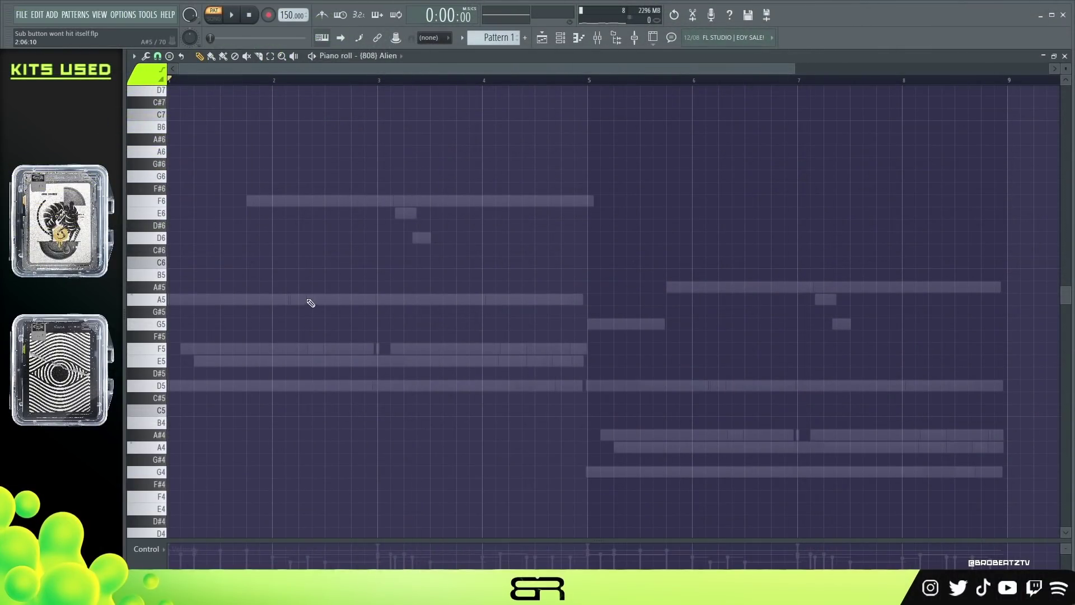
{"action": "scroll", "coordinate": [314, 298], "scroll_direction": "down", "scroll_amount": 2}
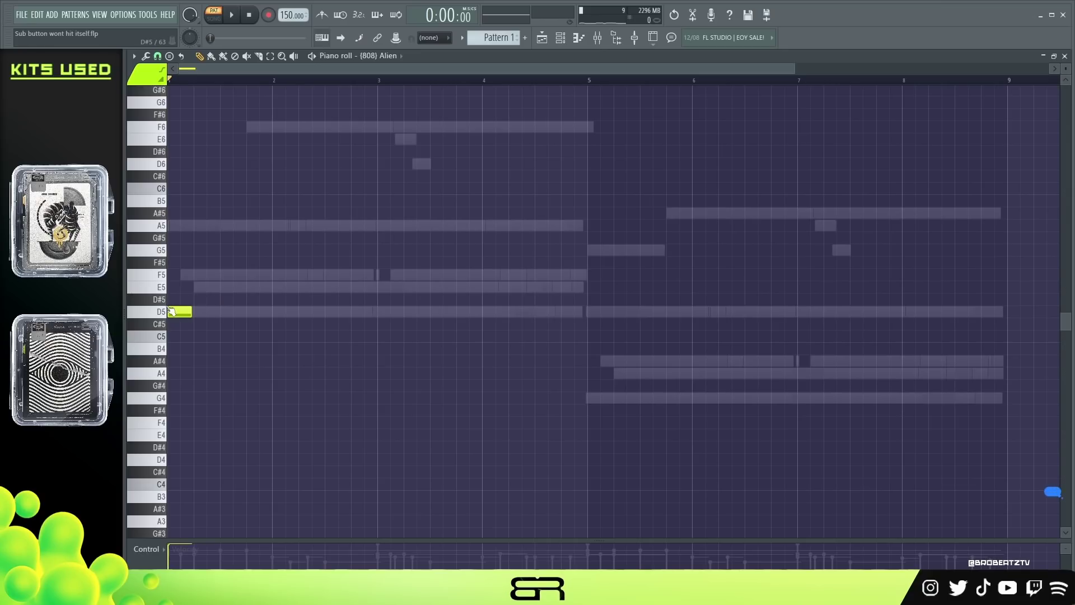
{"action": "left_click", "coordinate": [177, 275]}
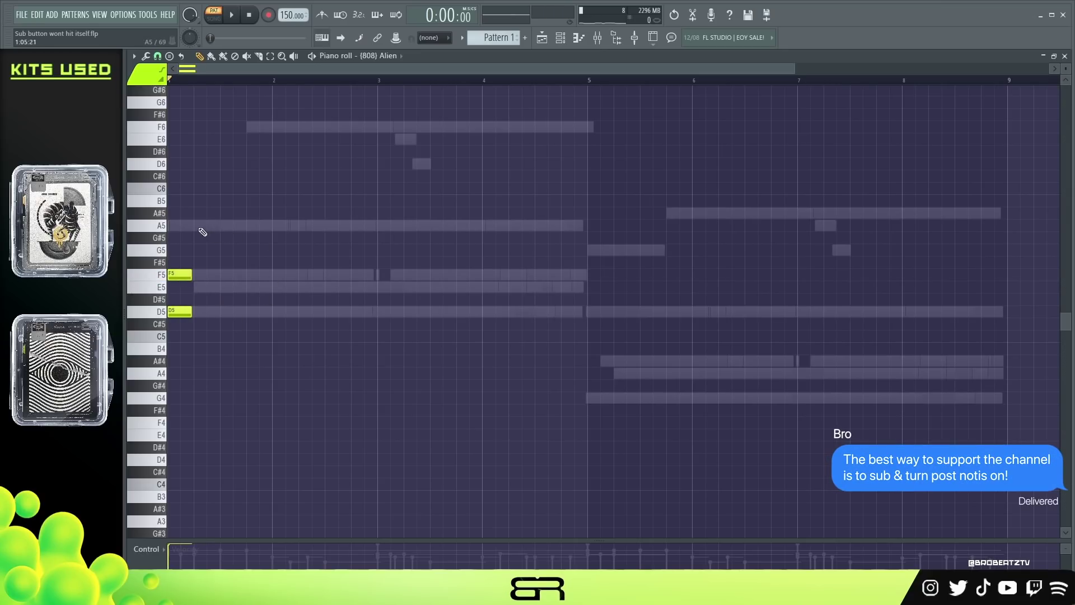
{"action": "left_click_drag", "start_coordinate": [203, 261], "coordinate": [228, 208]}
{"action": "key", "text": "ctrl+Down"}
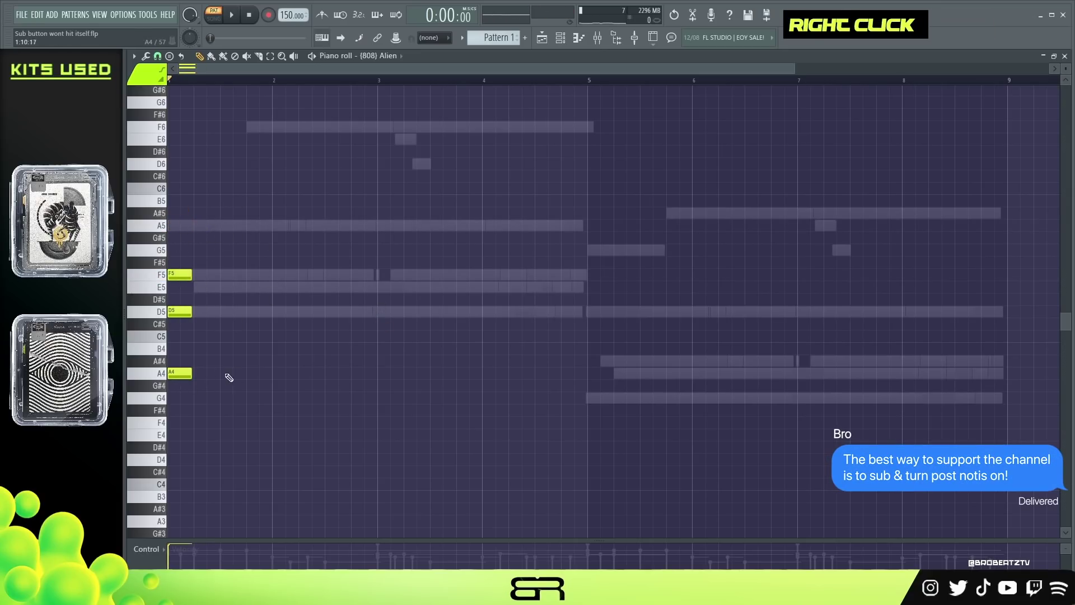
- Remove the F5 and build a two-bar 808 phrase of D5, two A4 notes and a short C#5, repeated in bars 3 and 4
{"action": "right_click", "coordinate": [187, 275]}
{"action": "left_click_drag", "start_coordinate": [170, 297], "coordinate": [376, 324]}
{"action": "right_click", "coordinate": [397, 359]}
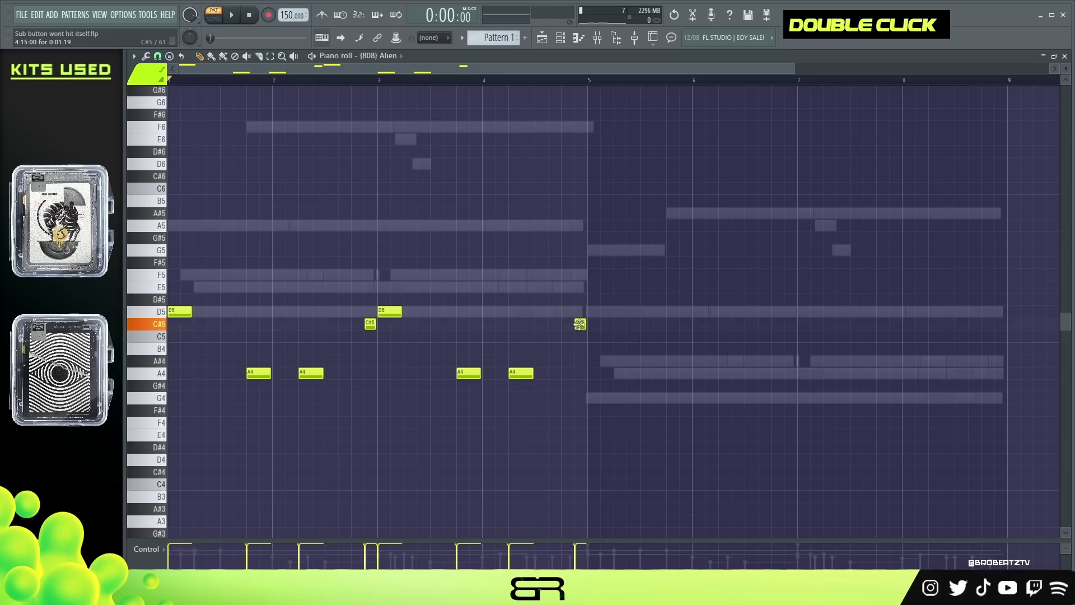
{"action": "left_click_drag", "start_coordinate": [611, 319], "coordinate": [369, 326]}
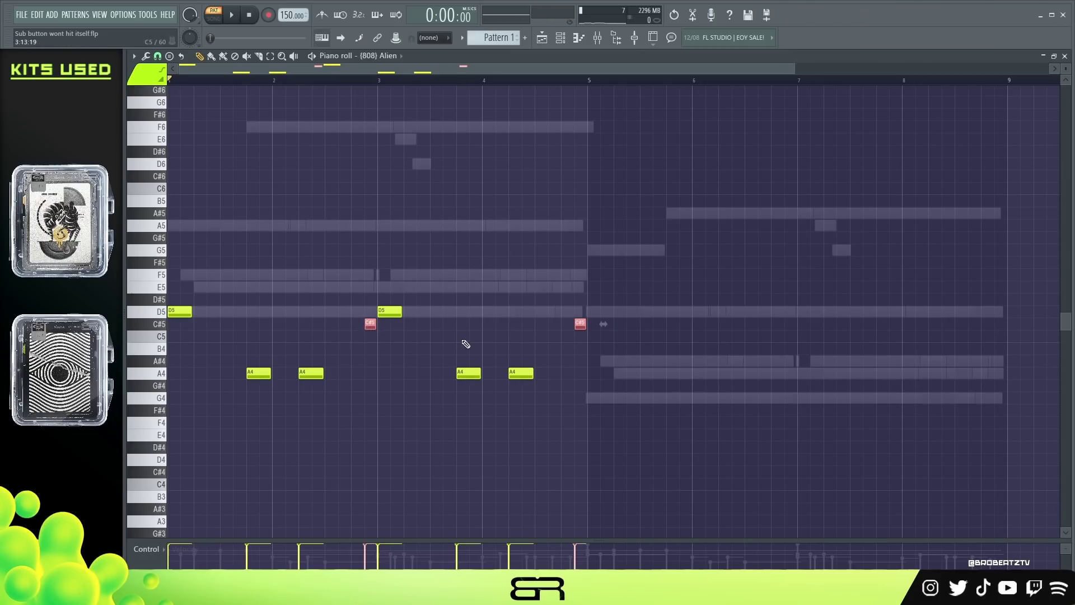
{"action": "right_click", "coordinate": [387, 338]}
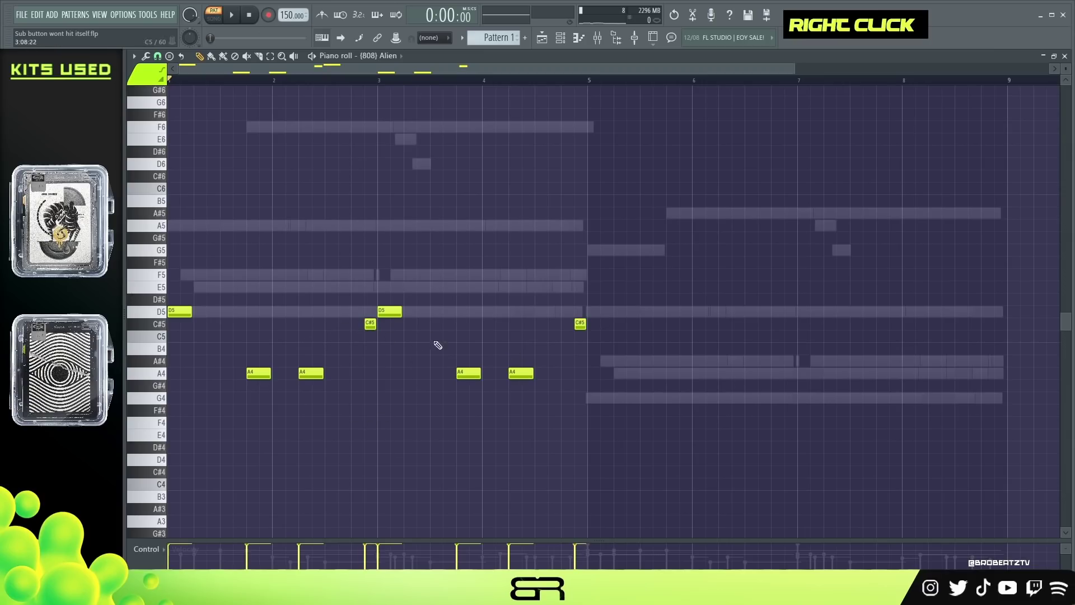
- Lengthen all four A4 notes of bars 1 to 4 so each pair runs up to the following C#5
{"action": "key", "text": "ctrl"}
{"action": "left_click_drag", "start_coordinate": [230, 355], "coordinate": [331, 384]}
{"action": "left_click", "coordinate": [470, 373], "text": "ctrl+shift"}
{"action": "key", "text": "alt"}
{"action": "left_click_drag", "start_coordinate": [528, 373], "coordinate": [572, 376]}
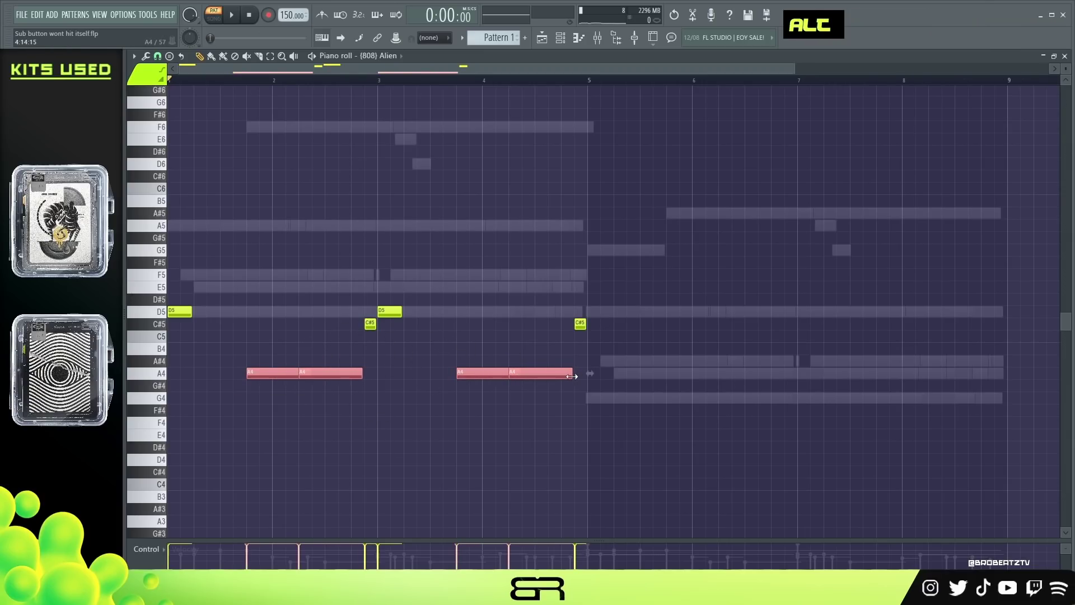
{"action": "right_click", "coordinate": [546, 390]}
- Shorten the first A4 of each pair to leave a small gap before the second one
{"action": "left_click", "coordinate": [498, 371], "text": "ctrl"}
{"action": "left_click", "coordinate": [280, 373], "text": "ctrl+shift"}
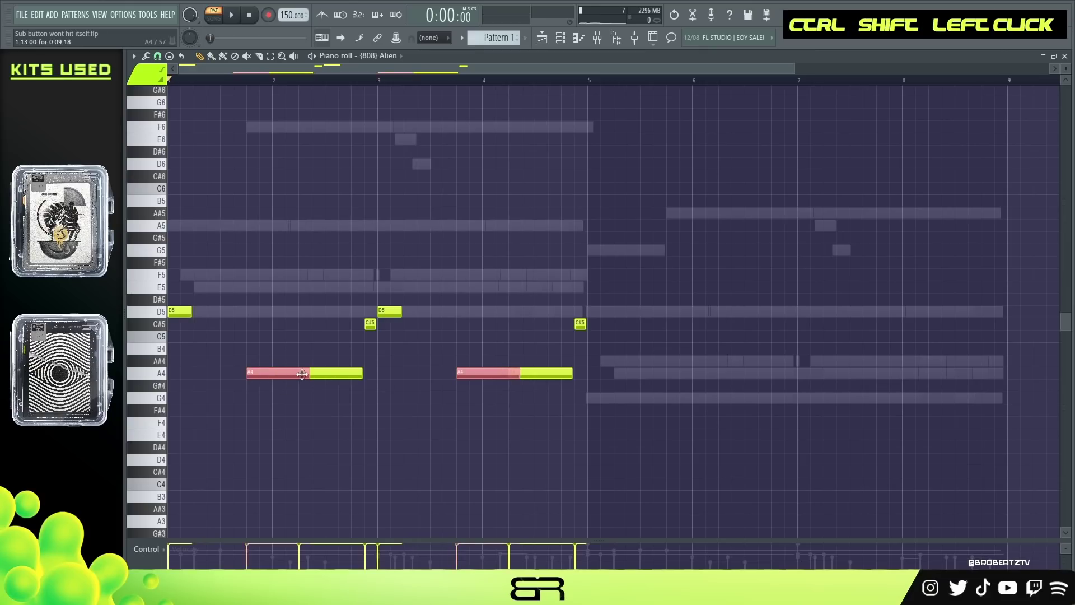
{"action": "left_click_drag", "start_coordinate": [309, 376], "coordinate": [292, 376]}
{"action": "left_click", "coordinate": [303, 409]}
{"action": "right_click", "coordinate": [303, 409]}
- Lengthen the D5 notes at bars 1 and 3 to about two beats
{"action": "left_click_drag", "start_coordinate": [368, 305], "coordinate": [367, 305]}
{"action": "left_click", "coordinate": [180, 311], "text": "ctrl+shift"}
{"action": "key", "text": "alt"}
{"action": "left_click_drag", "start_coordinate": [192, 312], "coordinate": [612, 311]}
- Duplicate the four-bar 808 line into bars 5 to 8 and play it
{"action": "key", "text": "ctrl+a"}
{"action": "key", "text": "shift"}
{"action": "key", "text": "space"}
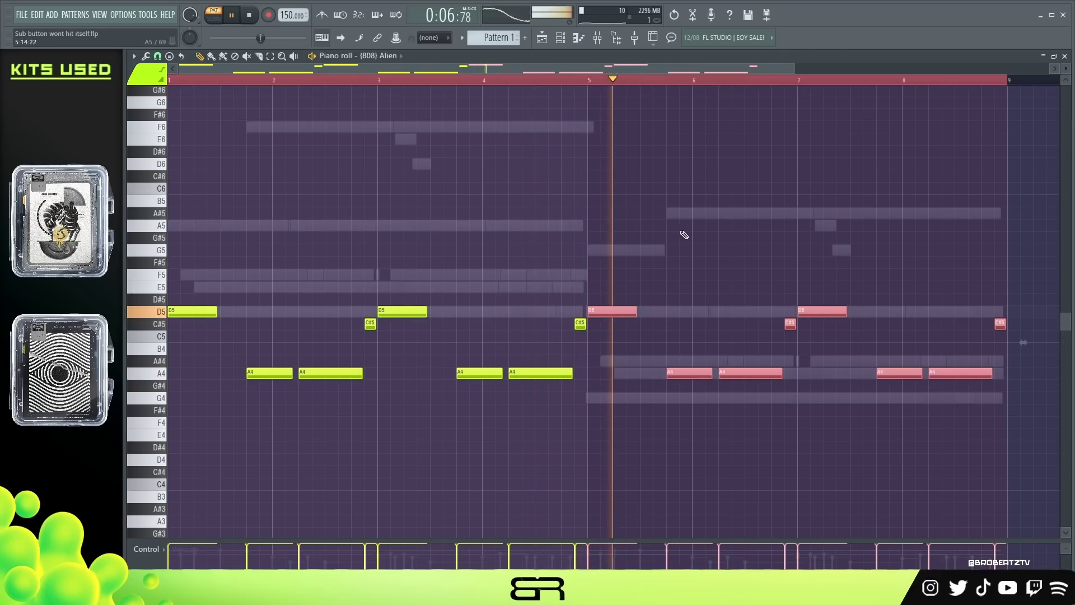
{"action": "right_click", "coordinate": [771, 363]}
{"action": "key", "text": "space"}
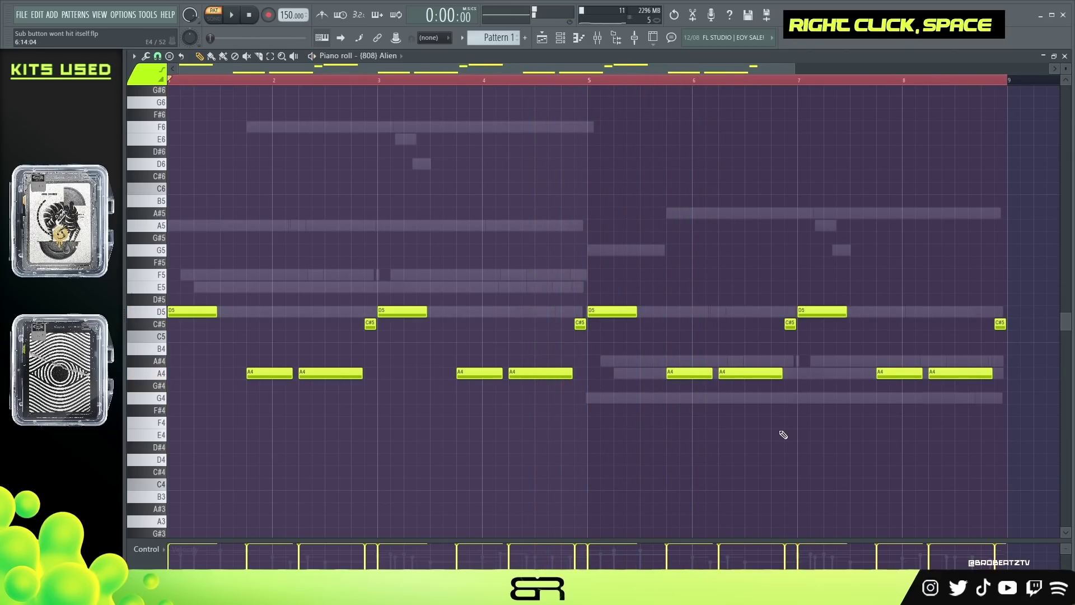
{"action": "key", "text": "space"}
{"action": "key", "text": "space"}
- Rework the A4 notes in bars 5 to 8 with one long note through bar 6 and short A4 endings, removing the last C#5
{"action": "right_click", "coordinate": [760, 372]}
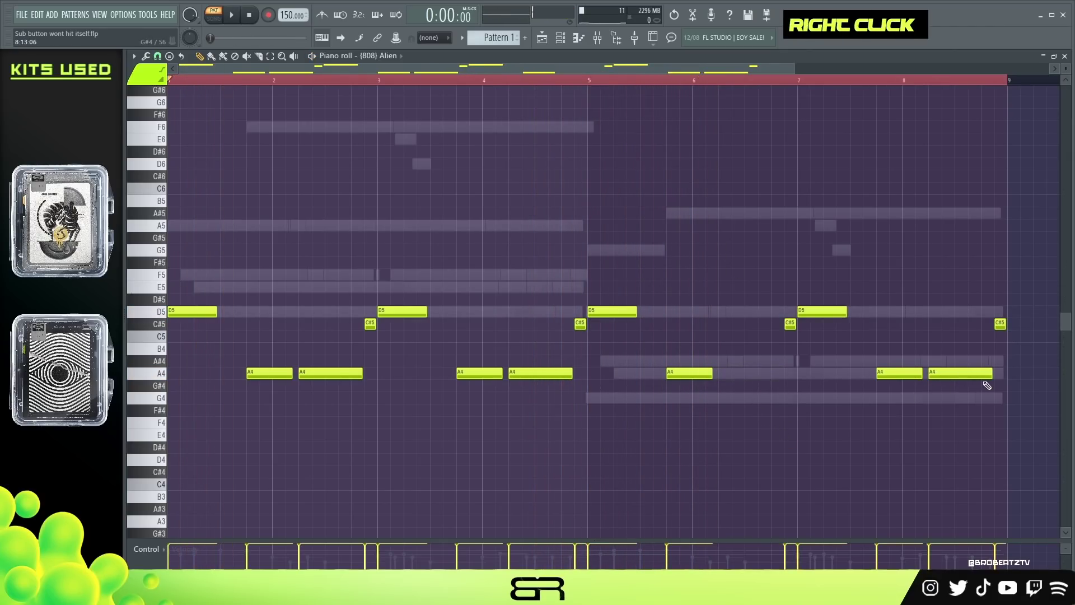
{"action": "left_click_drag", "start_coordinate": [990, 374], "coordinate": [766, 376]}
{"action": "right_click", "coordinate": [999, 323]}
{"action": "left_click", "coordinate": [983, 372]}
{"action": "right_click", "coordinate": [740, 373]}
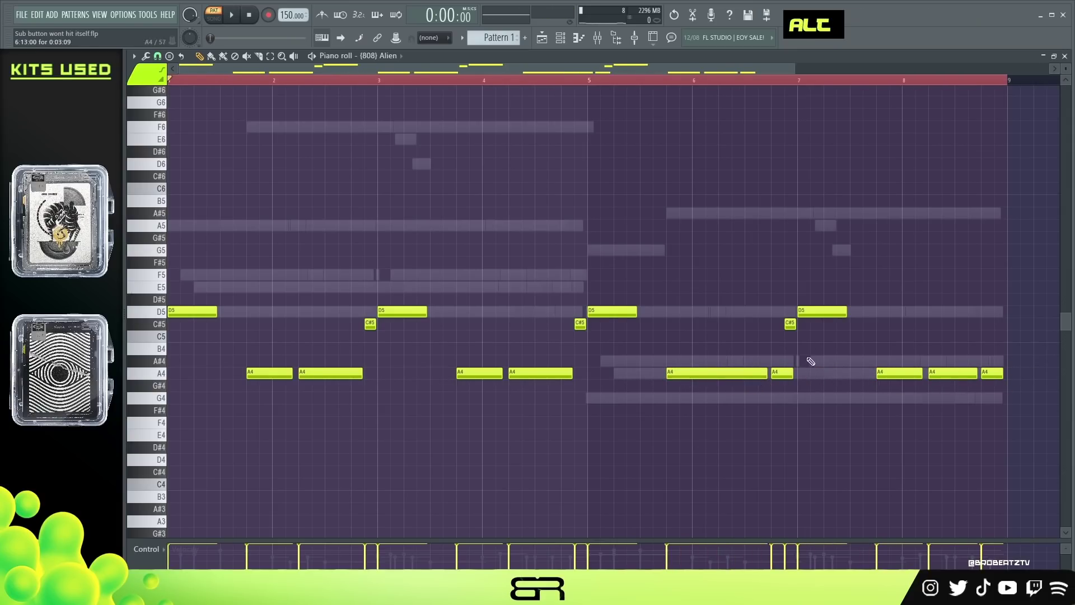
- Shorten the D5 notes at bars 5 and 7 and place a copy directly after each
{"action": "left_click_drag", "start_coordinate": [809, 303], "coordinate": [842, 324]}
{"action": "left_click", "coordinate": [628, 312], "text": "ctrl+shift"}
{"action": "mouse_move", "coordinate": [636, 314]}
{"action": "left_mouse_down"}
{"action": "mouse_move", "coordinate": [649, 313]}
{"action": "mouse_move", "coordinate": [635, 311]}
{"action": "left_mouse_up"}
{"action": "left_click_drag", "start_coordinate": [813, 293], "coordinate": [865, 317]}
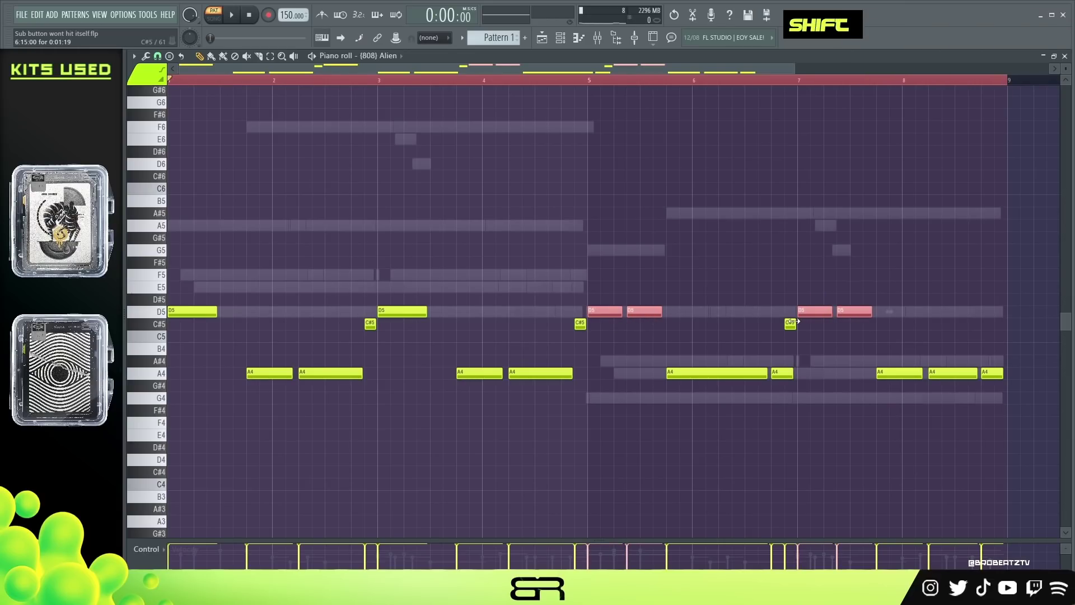
- Transpose the four D5 notes in bars 5 and 7 up five semitones to G5 and play from the middle of bar 4
{"action": "key", "text": "shift+Up"}
{"action": "key", "text": "shift+Up"}
{"action": "key", "text": "shift+Up"}
{"action": "key", "text": "shift+Up"}
{"action": "key", "text": "shift+Up"}
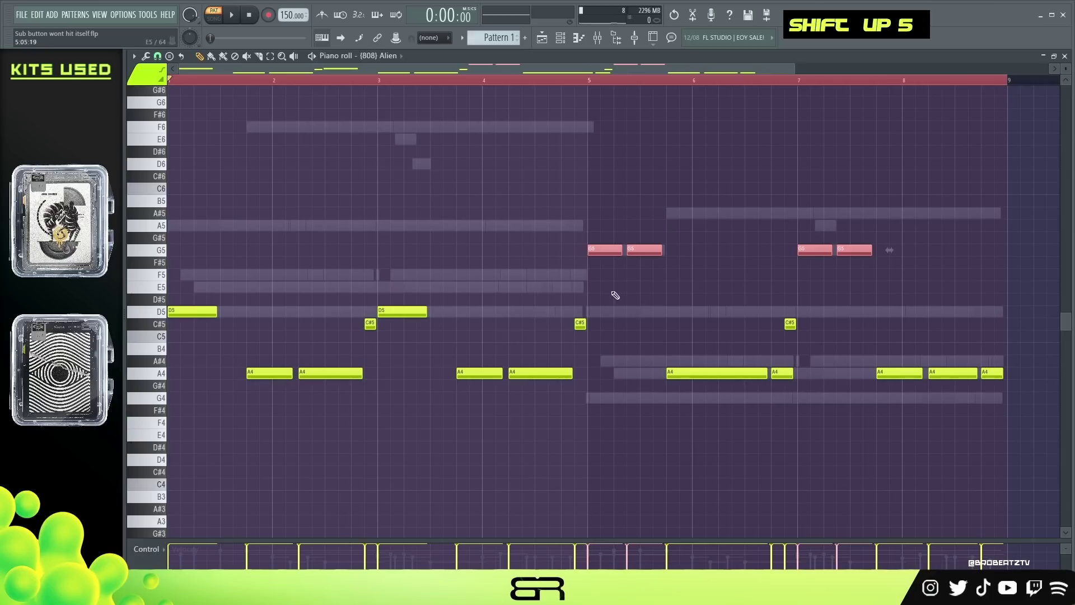
{"action": "right_click", "coordinate": [535, 81]}
{"action": "key", "text": "space"}
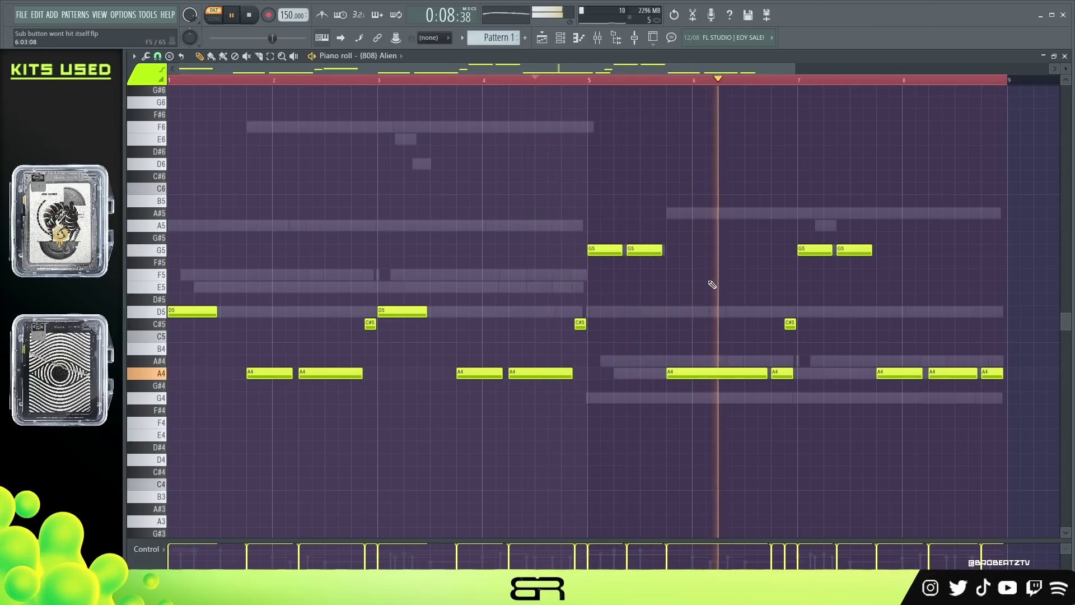
- Delete the C#5 note at the end of bar 6 and play the 808 line from bar 6
{"action": "right_click", "coordinate": [790, 324]}
{"action": "key", "text": "space"}
{"action": "key", "text": "space"}
{"action": "right_click", "coordinate": [720, 81]}
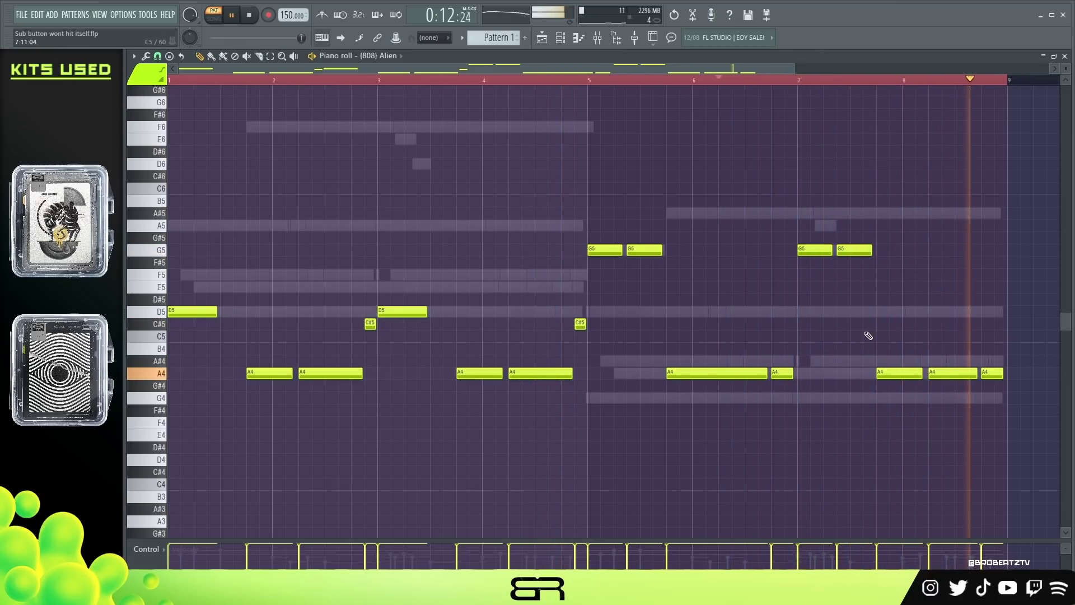
{"action": "key", "text": "space"}
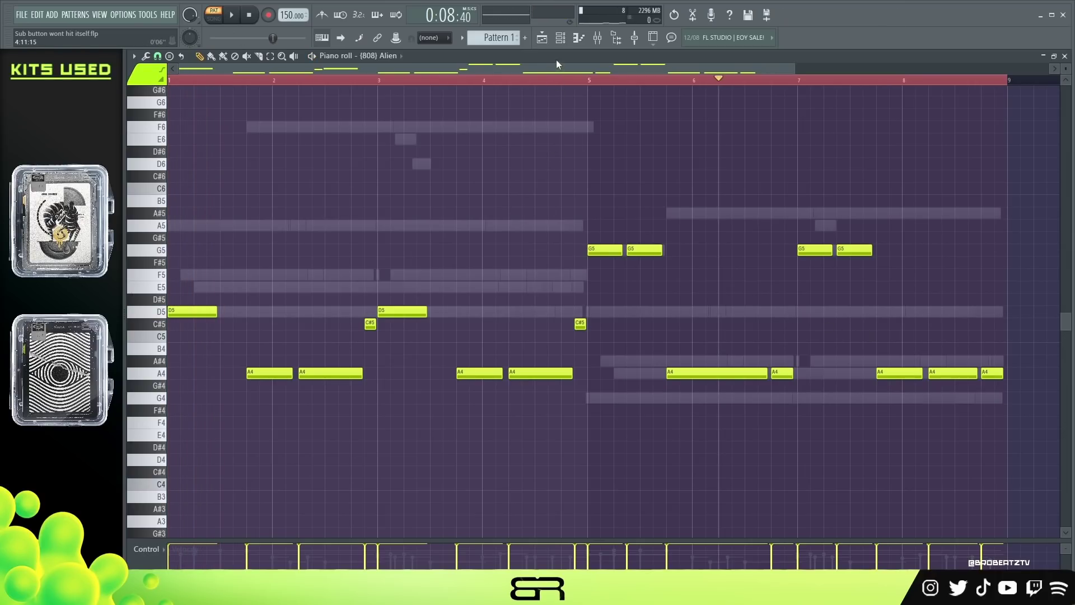
- Open the channel rack, place [AK] CLAP [7] hits on steps 9 and 25 and play the pattern
{"action": "left_click", "coordinate": [560, 39]}
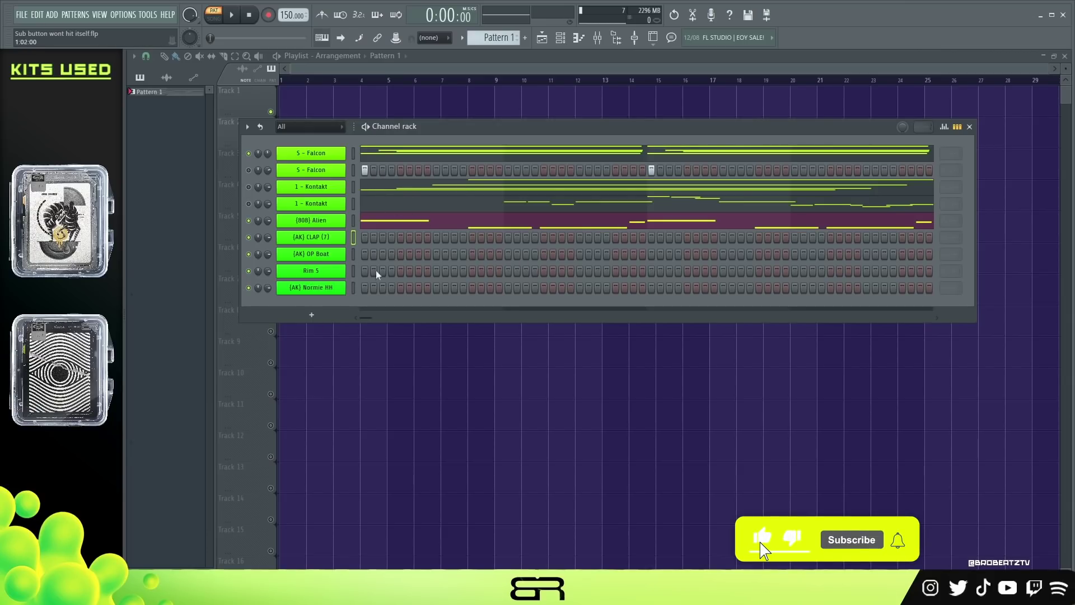
{"action": "double_click", "coordinate": [435, 242]}
{"action": "right_click", "coordinate": [428, 240]}
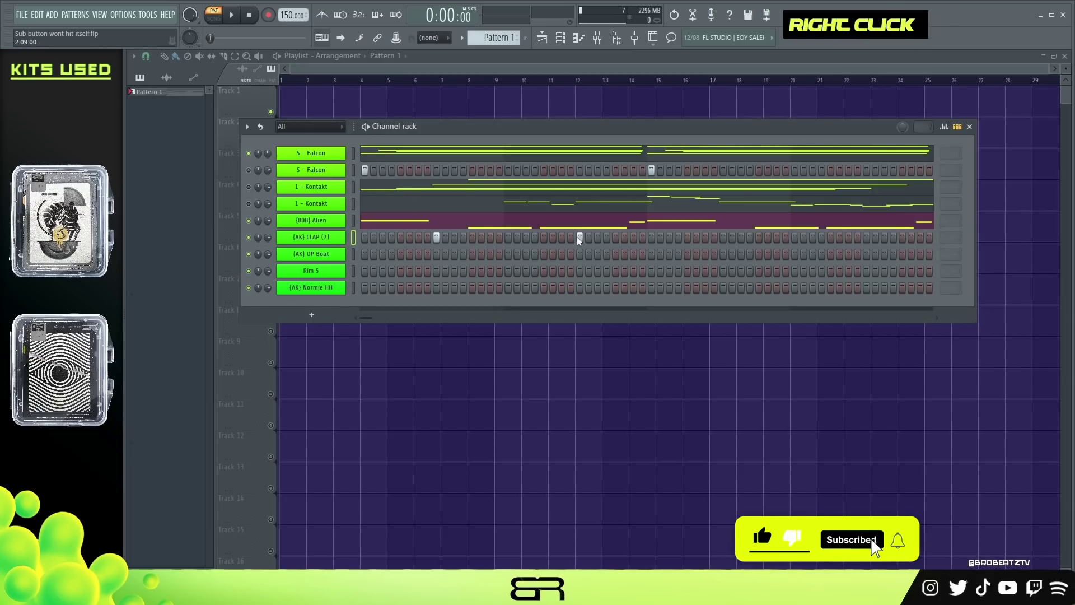
{"action": "key", "text": "space"}
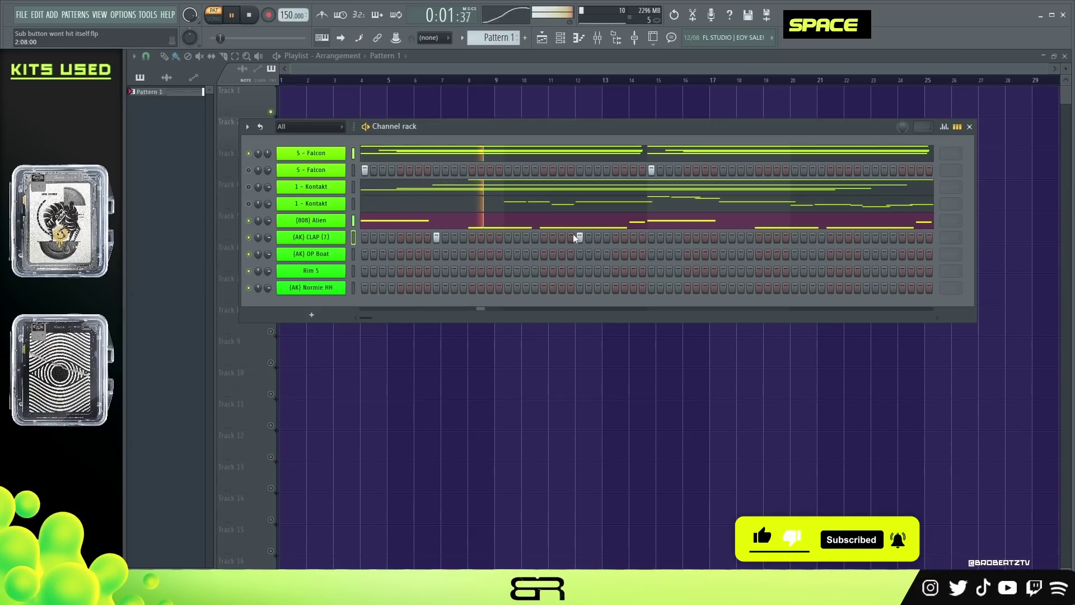
{"action": "key", "text": "space"}
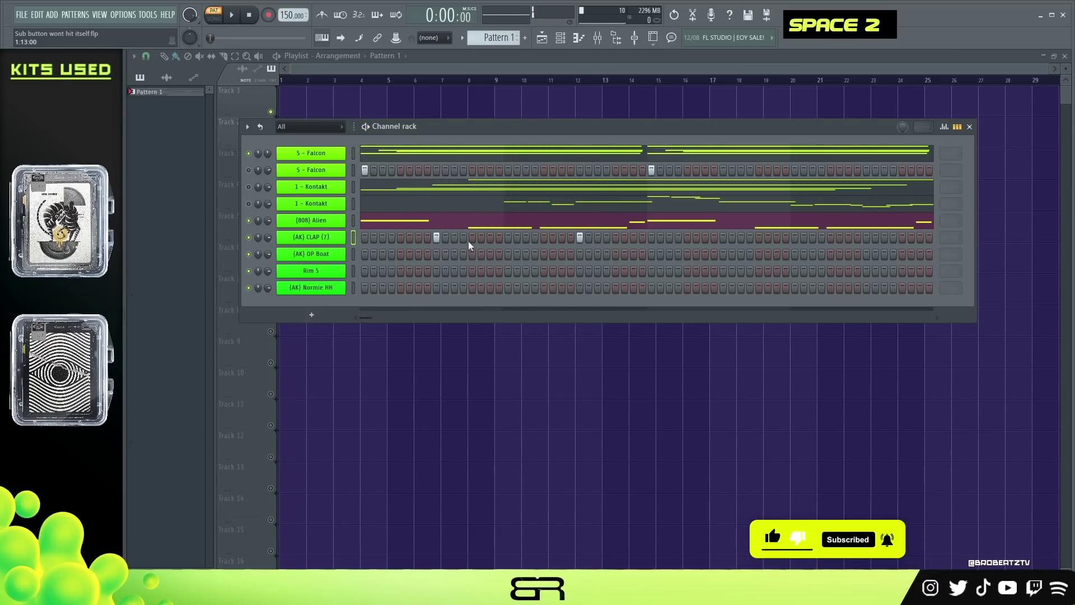
- Replace the clap on step 9 with Rim 5 and [AK] OP Boat hits and play the pattern
{"action": "right_click", "coordinate": [436, 237]}
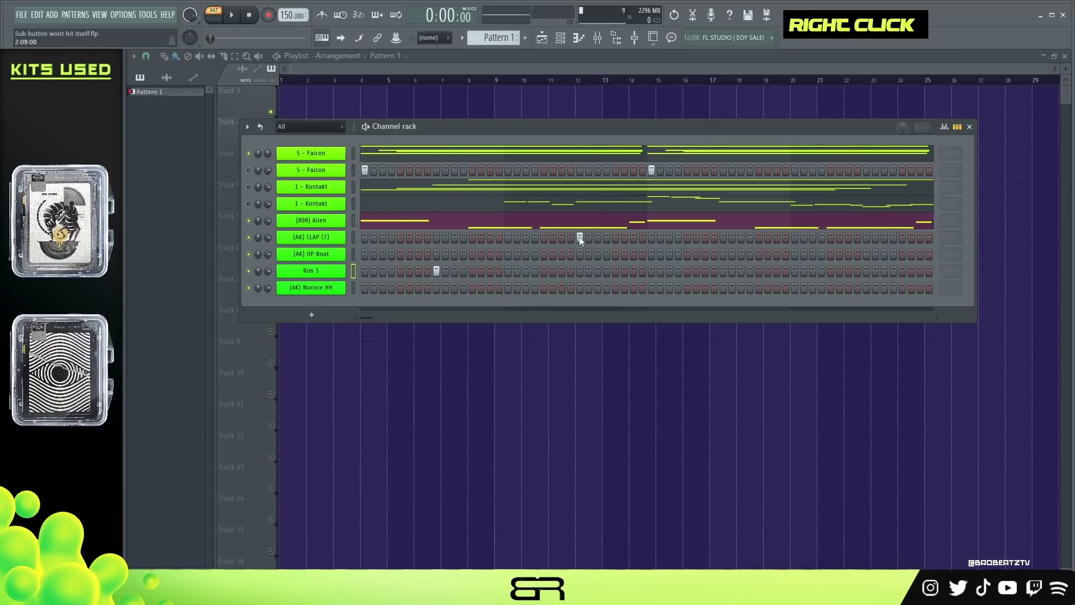
{"action": "left_click", "coordinate": [437, 254]}
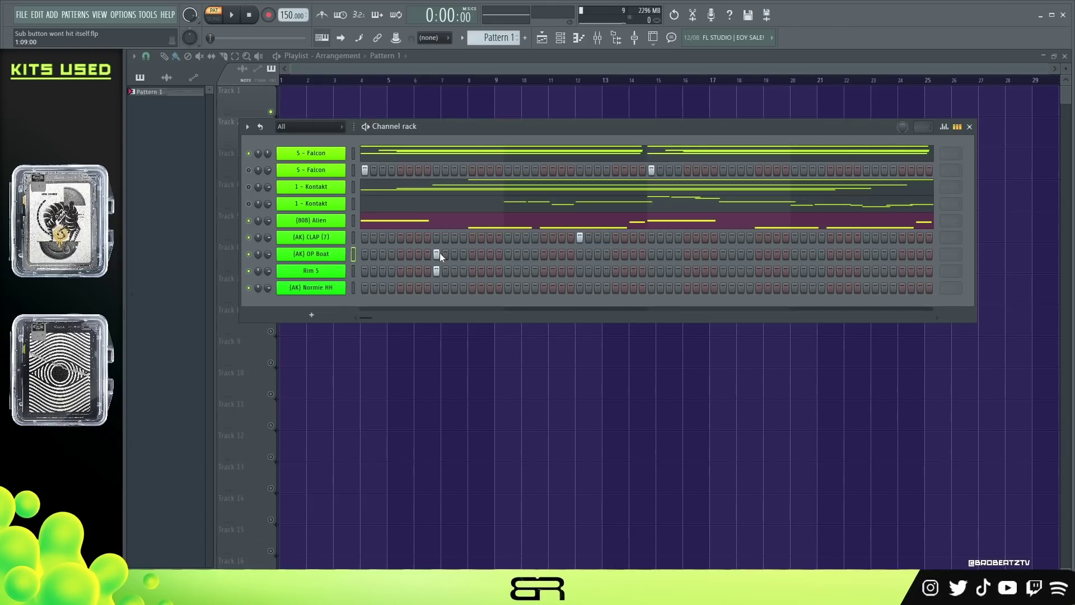
{"action": "key", "text": "space"}
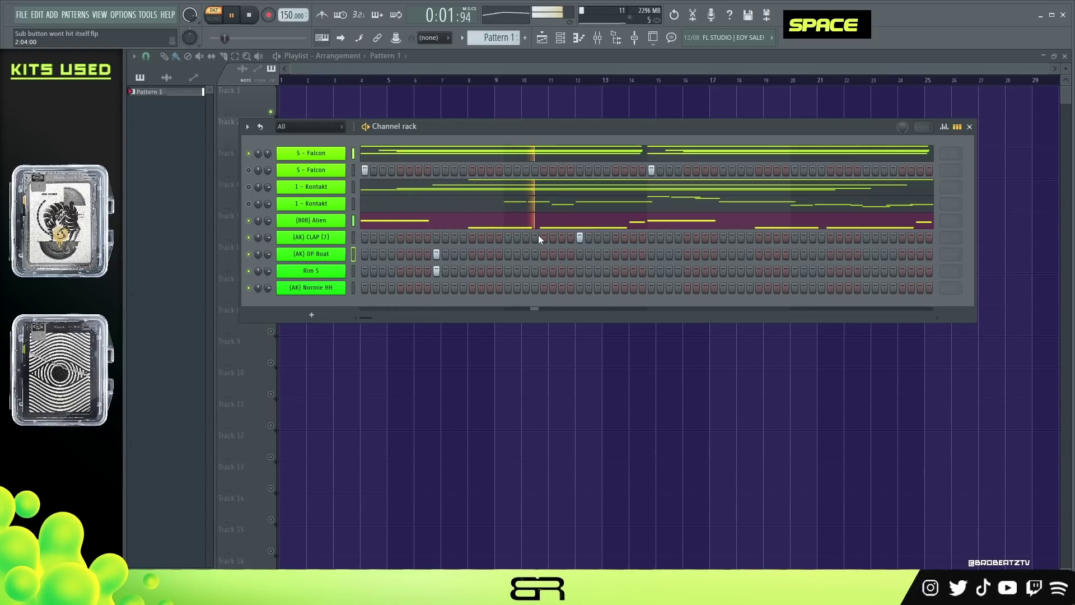
- Replay the pattern and copy the bar 2 [AK] CLAP [7] hit to the middle of bars 4, 6 and 8
{"action": "key", "text": "space"}
{"action": "key", "text": "space"}
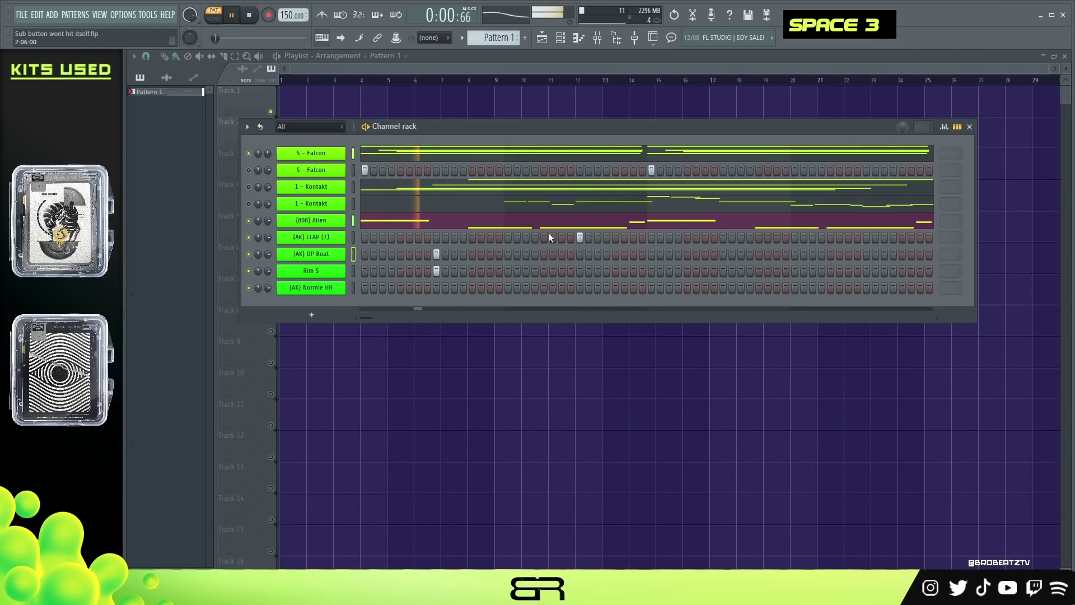
{"action": "key", "text": "space"}
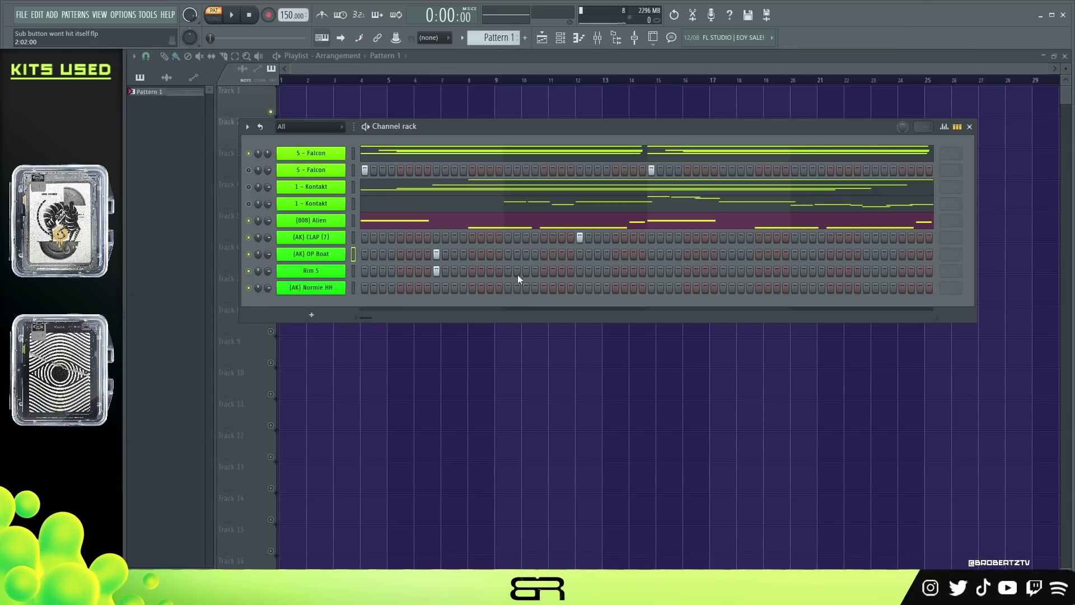
{"action": "right_click", "coordinate": [333, 237]}
{"action": "left_click", "coordinate": [370, 238]}
{"action": "scroll", "coordinate": [386, 280], "scroll_direction": "up", "scroll_amount": 8}
{"action": "key", "text": "shift"}
{"action": "left_click_drag", "start_coordinate": [324, 337], "coordinate": [426, 342]}
{"action": "left_click_drag", "start_coordinate": [566, 324], "coordinate": [750, 349]}
{"action": "key", "text": "shift"}
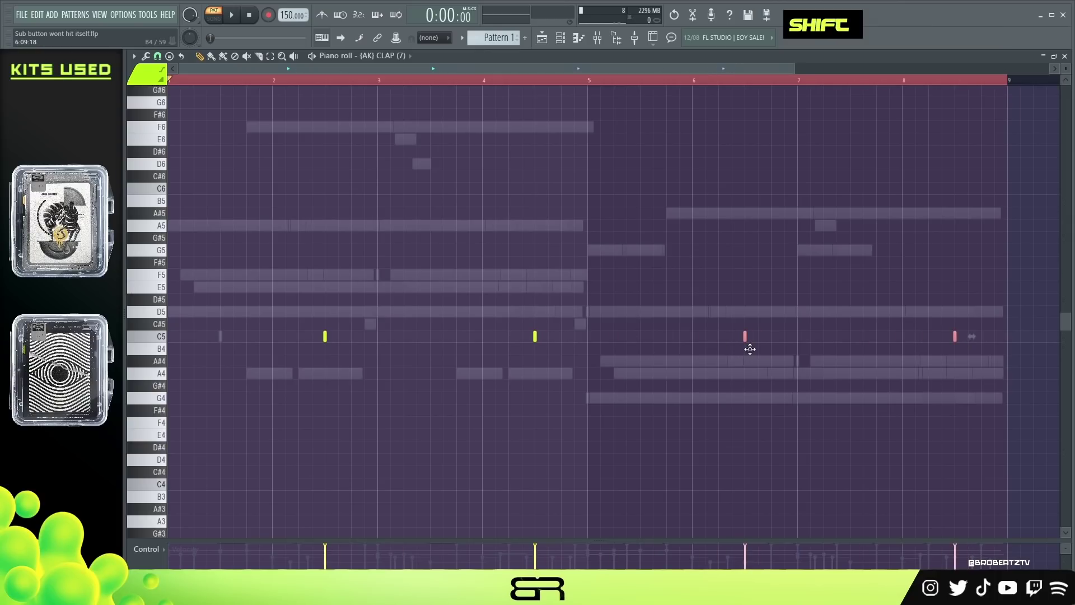
{"action": "right_click", "coordinate": [753, 353]}
- Add Rim 5 hits on steps 19, 41 and 51 in the channel rack and play the pattern
{"action": "left_click", "coordinate": [568, 38]}
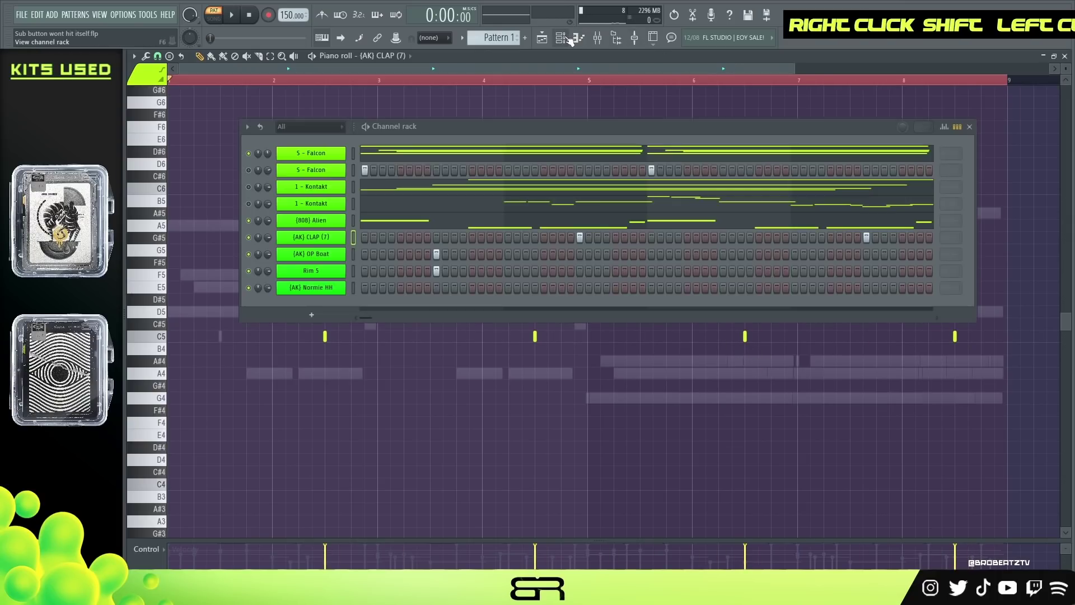
{"action": "right_click", "coordinate": [333, 271]}
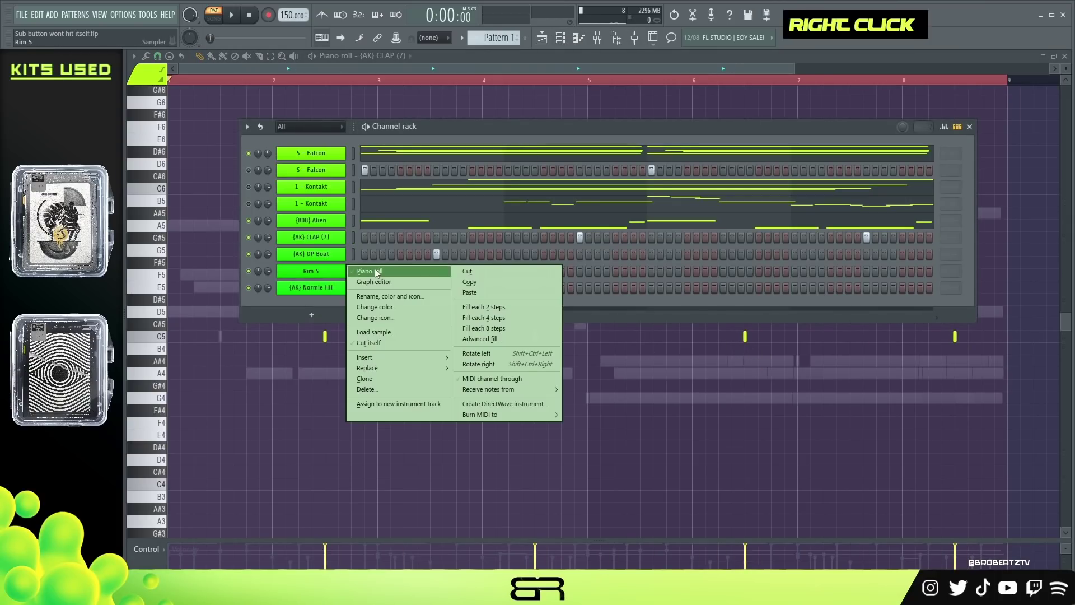
{"action": "left_click", "coordinate": [495, 249]}
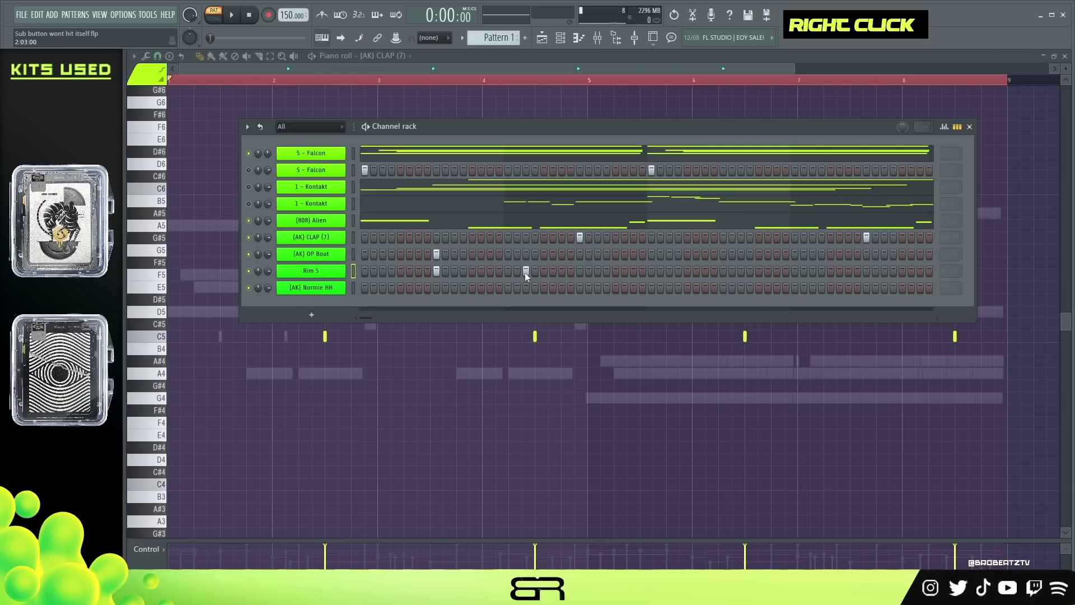
{"action": "key", "text": "space"}
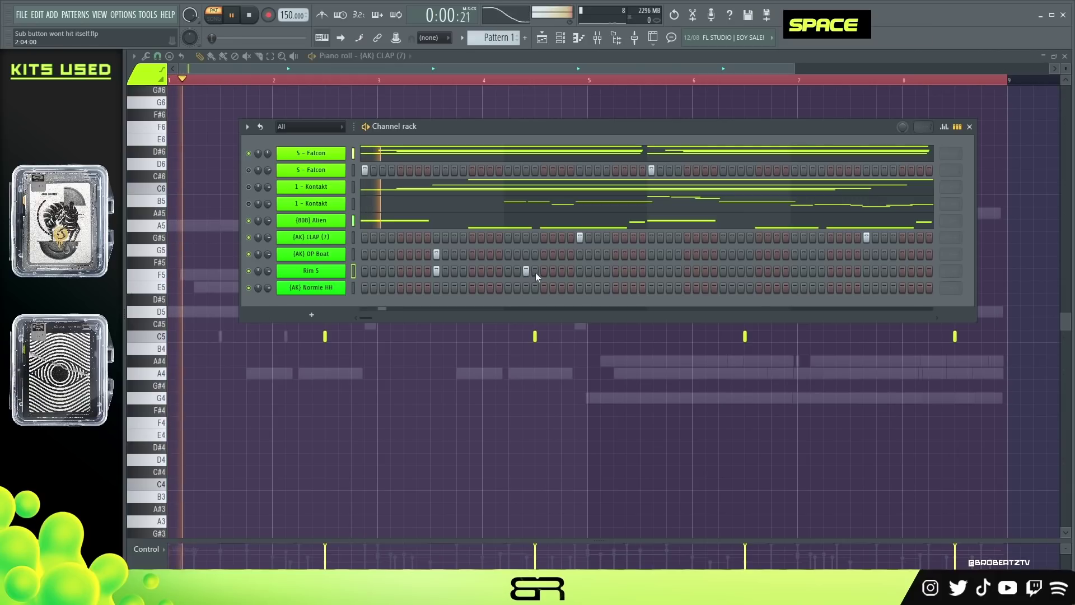
{"action": "left_click", "coordinate": [723, 271]}
{"action": "left_click", "coordinate": [812, 271]}
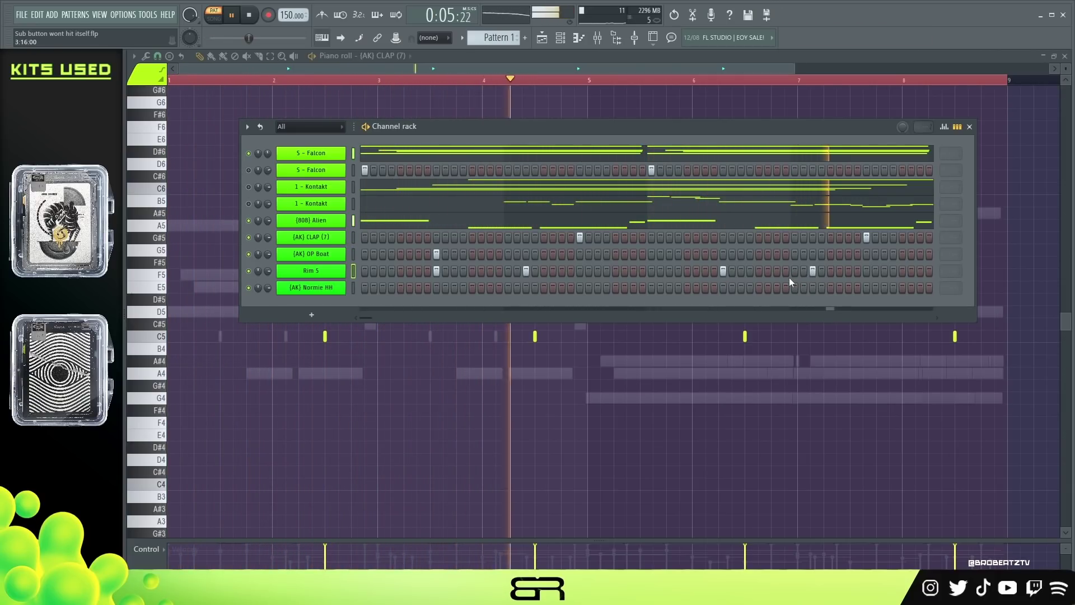
{"action": "key", "text": "space"}
{"action": "key", "text": "space"}
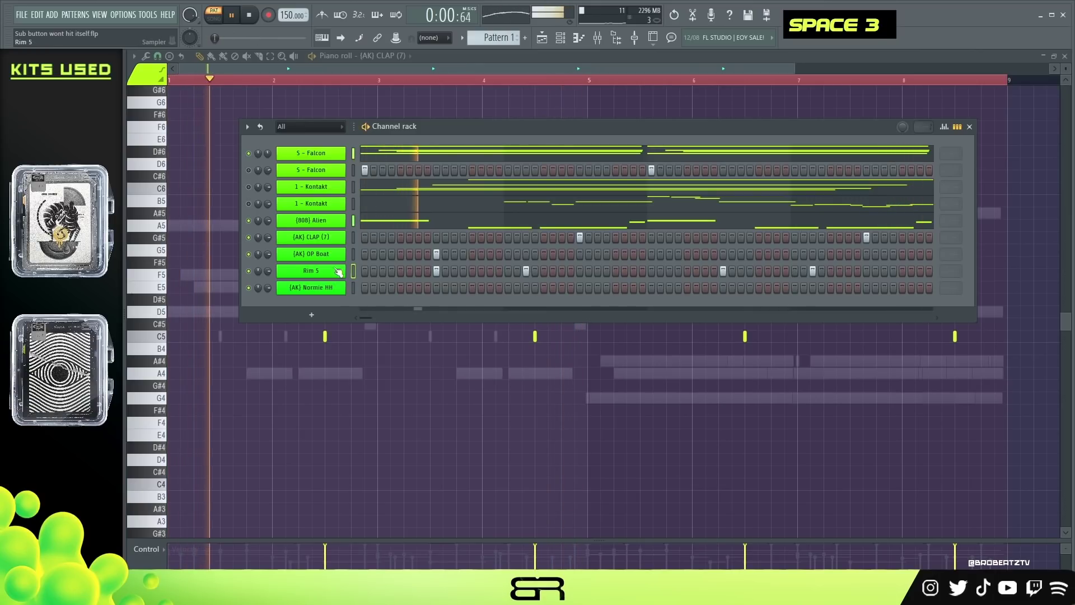
- Duplicate the four Rim 5 hits from bars 1 to 4 into bars 5 to 8 in the piano roll
{"action": "right_click", "coordinate": [311, 271]}
{"action": "left_click", "coordinate": [367, 271]}
{"action": "key", "text": "ctrl+a"}
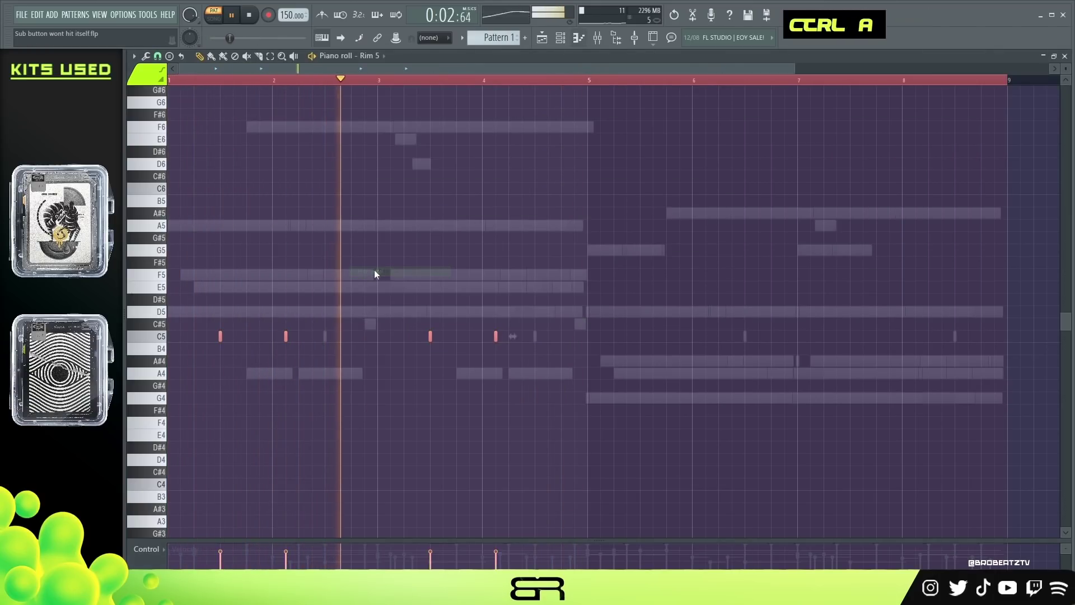
{"action": "scroll", "coordinate": [441, 288], "scroll_direction": "up", "scroll_amount": 3, "text": "alt"}
{"action": "scroll", "coordinate": [448, 280], "scroll_direction": "down", "scroll_amount": 1, "text": "alt"}
{"action": "right_click", "coordinate": [403, 283]}
{"action": "key", "text": "space"}
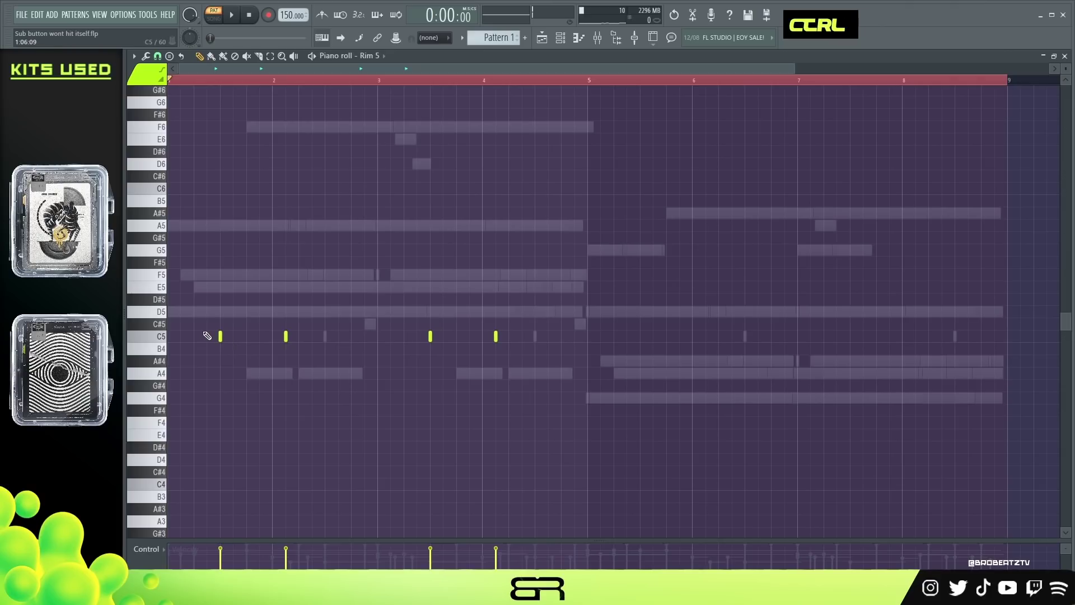
{"action": "left_click_drag", "start_coordinate": [220, 340], "coordinate": [639, 340], "text": "shift"}
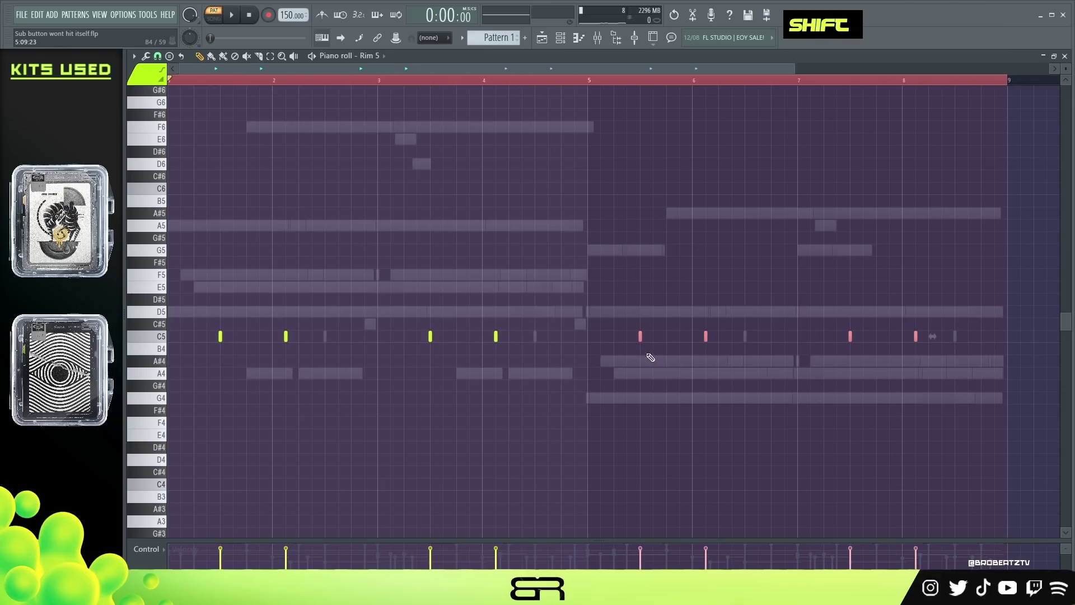
{"action": "right_click", "coordinate": [525, 140]}
- Duplicate the [AK] OP Boat hits in bars 1 and 3 into bars 5 and 7 in the piano roll
{"action": "left_click", "coordinate": [559, 39]}
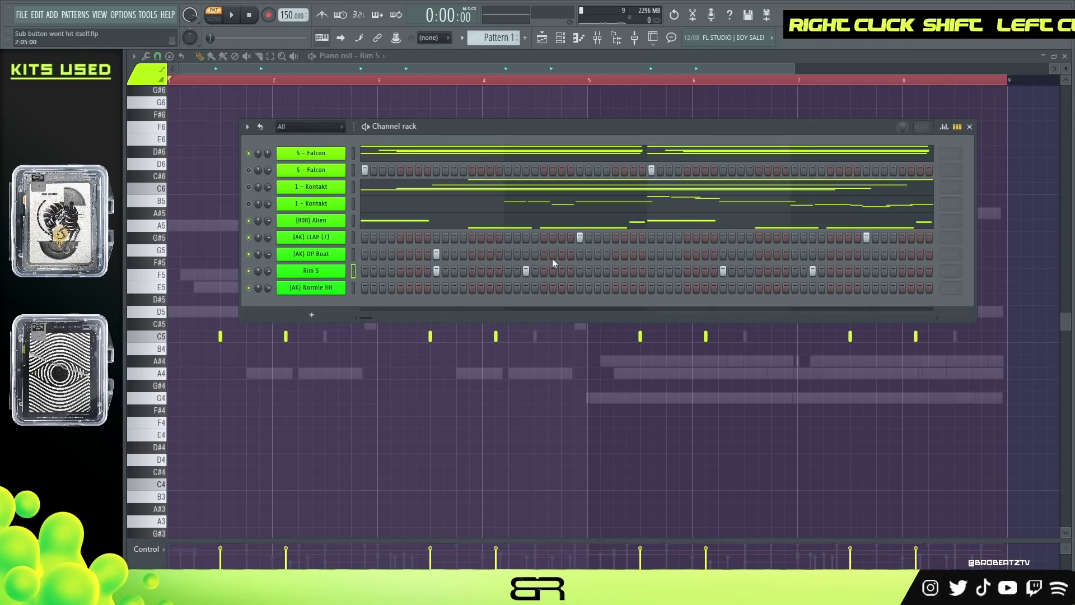
{"action": "right_click", "coordinate": [342, 251]}
{"action": "left_click", "coordinate": [375, 254]}
{"action": "key", "text": "ctrl+a"}
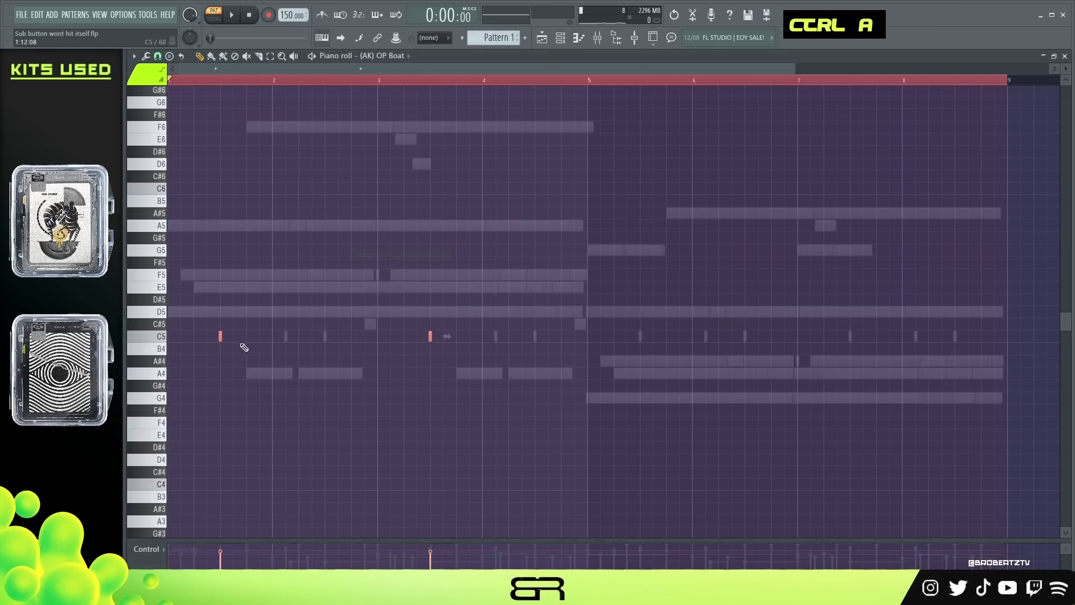
{"action": "left_click_drag", "start_coordinate": [222, 338], "coordinate": [656, 341]}
{"action": "right_click", "coordinate": [575, 97]}
- Place [AK] Normie HH hits on steps 1 and 7 in the channel rack and play the pattern
{"action": "left_click", "coordinate": [561, 40]}
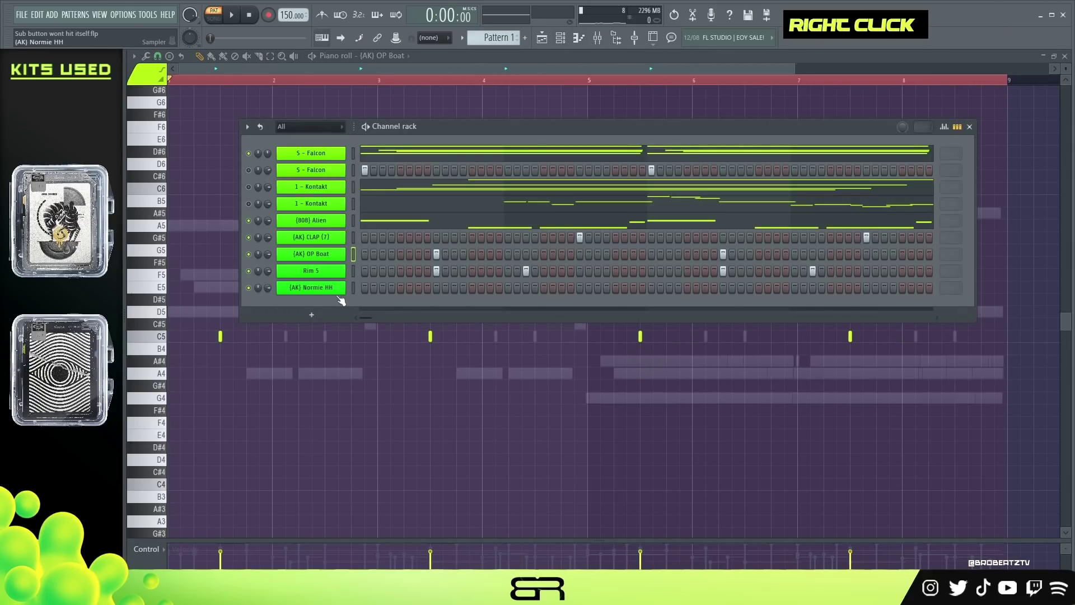
{"action": "left_click", "coordinate": [352, 288]}
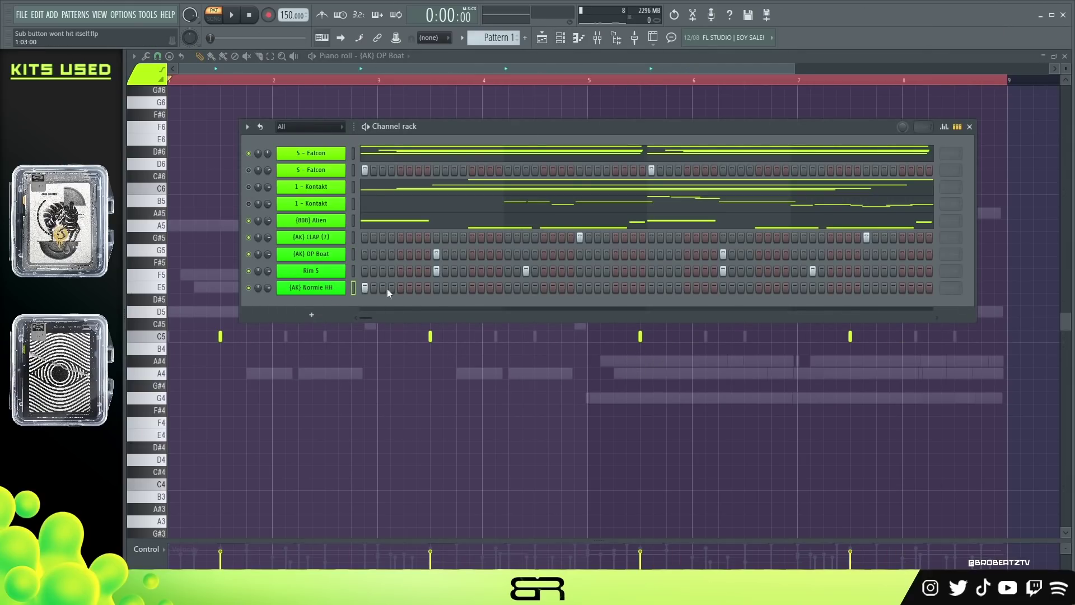
{"action": "key", "text": "space"}
{"action": "key", "text": "space"}
{"action": "key", "text": "space"}
{"action": "left_click", "coordinate": [419, 290]}
{"action": "key", "text": "space"}
{"action": "key", "text": "space"}
- Add [AK] Normie HH hits on steps 13, 14 and 15 and play the pattern
{"action": "left_click", "coordinate": [472, 287]}
{"action": "left_click", "coordinate": [481, 287]}
{"action": "left_click", "coordinate": [490, 288]}
{"action": "key", "text": "space"}
{"action": "key", "text": "space"}
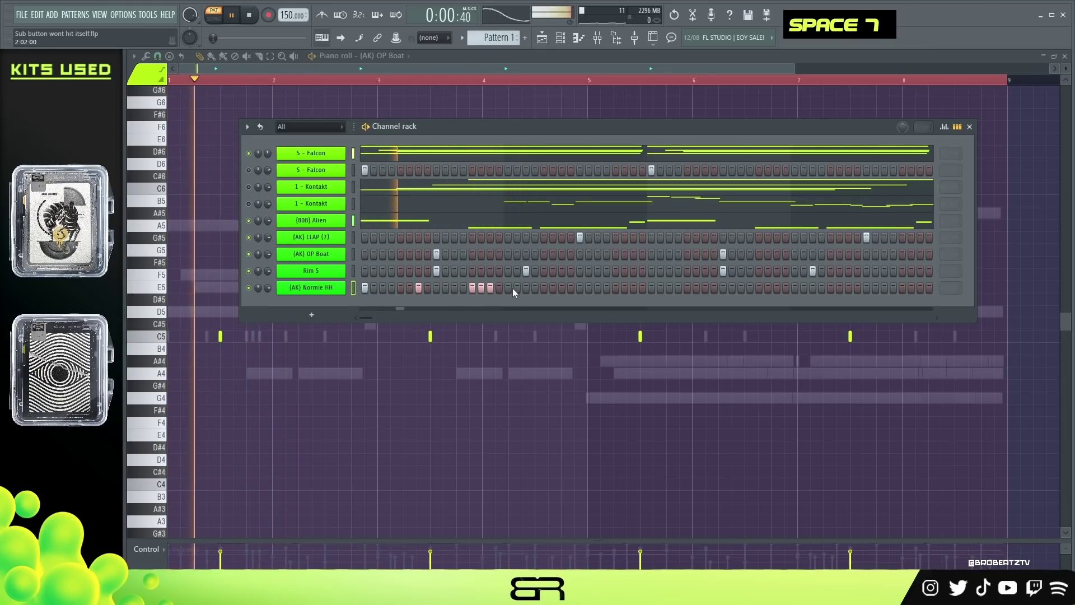
- Add [AK] Normie HH hits on steps 17, 19, 21 and 23 and play the pattern
{"action": "left_click", "coordinate": [507, 288]}
{"action": "left_click", "coordinate": [526, 288]}
{"action": "left_click", "coordinate": [543, 288]}
{"action": "left_click", "coordinate": [561, 288]}
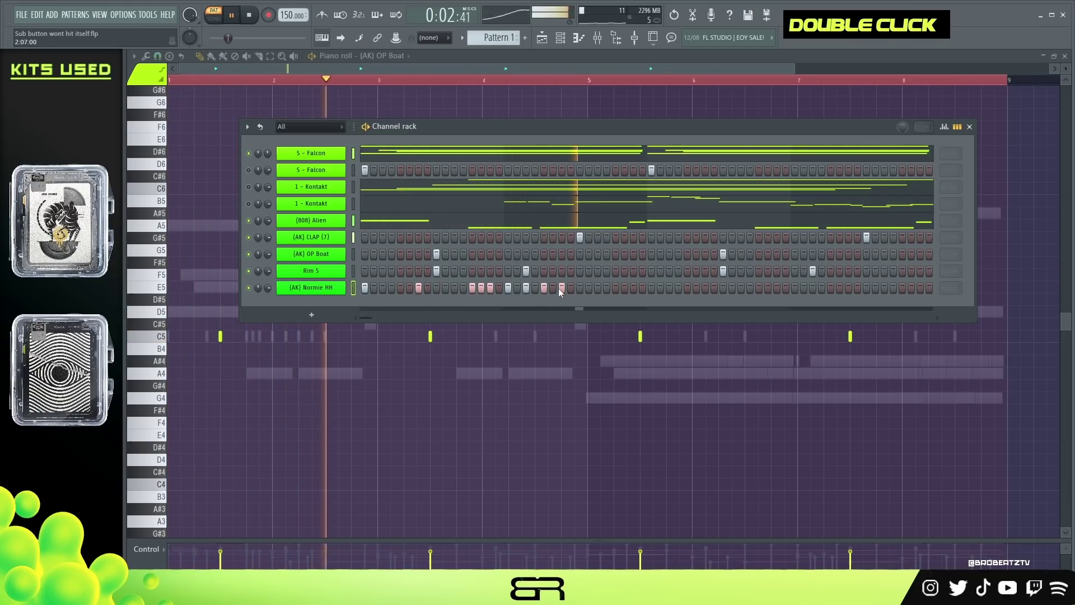
{"action": "key", "text": "space"}
{"action": "key", "text": "space"}
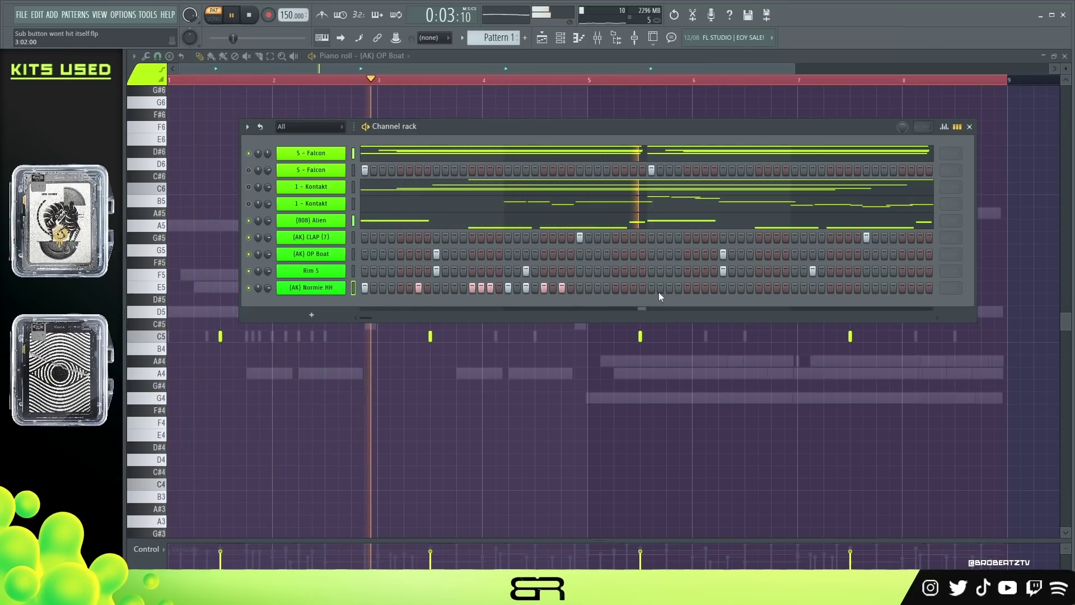
{"action": "key", "text": "space"}
{"action": "key", "text": "space"}
- Lower the velocity of the [AK] Normie HH hit on step 14 of bar 1 in the piano roll
{"action": "right_click", "coordinate": [634, 286]}
{"action": "right_click", "coordinate": [321, 288]}
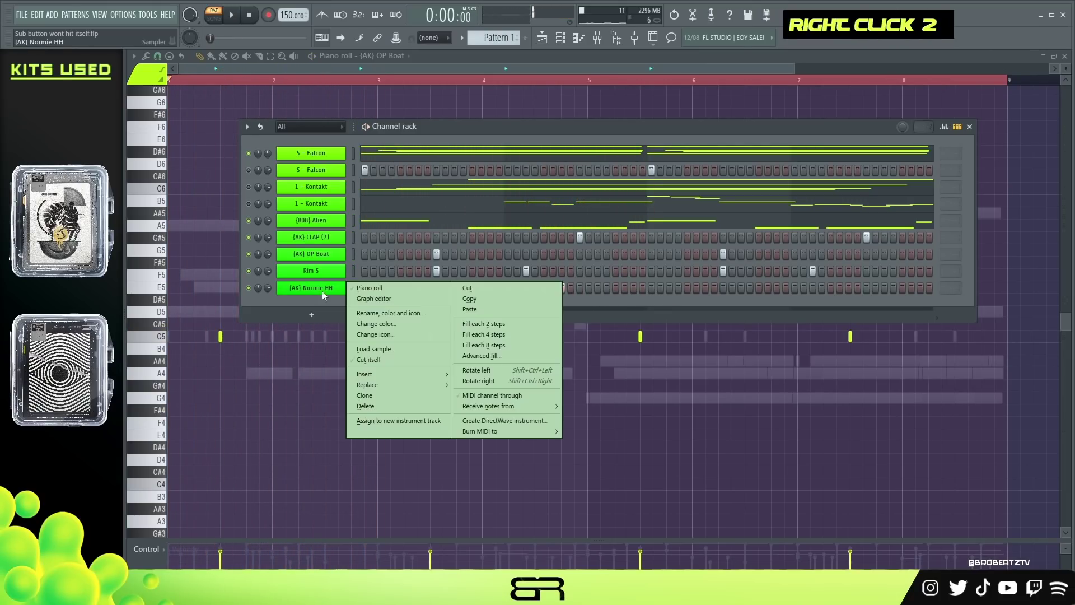
{"action": "left_click", "coordinate": [366, 287]}
{"action": "left_click", "coordinate": [253, 335], "text": "ctrl"}
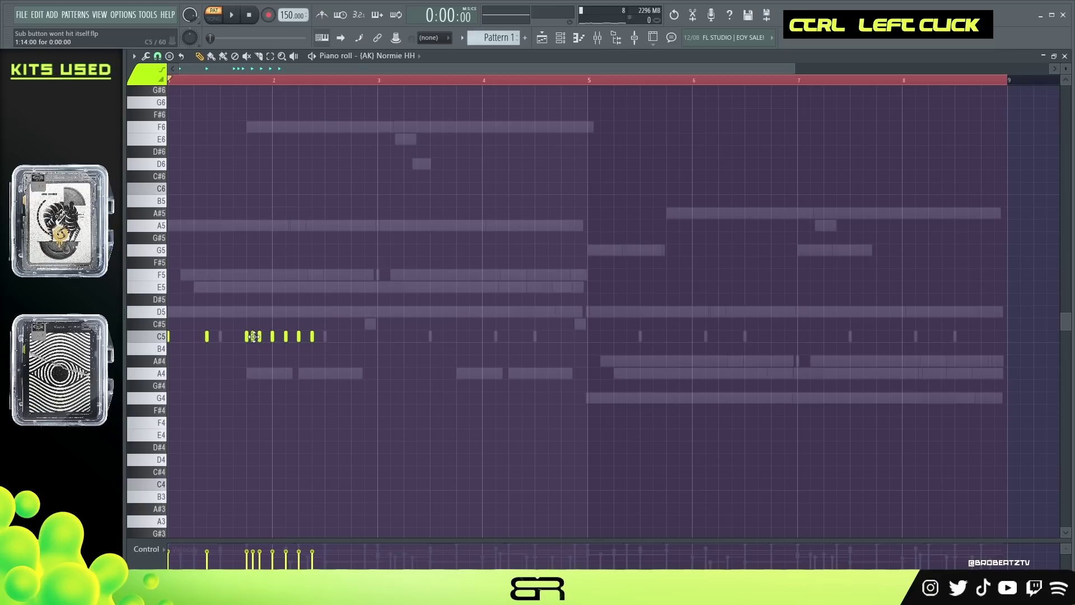
{"action": "scroll", "coordinate": [304, 355], "scroll_direction": "up", "scroll_amount": 3}
{"action": "scroll", "coordinate": [305, 359], "scroll_direction": "down", "scroll_amount": 1, "text": "alt"}
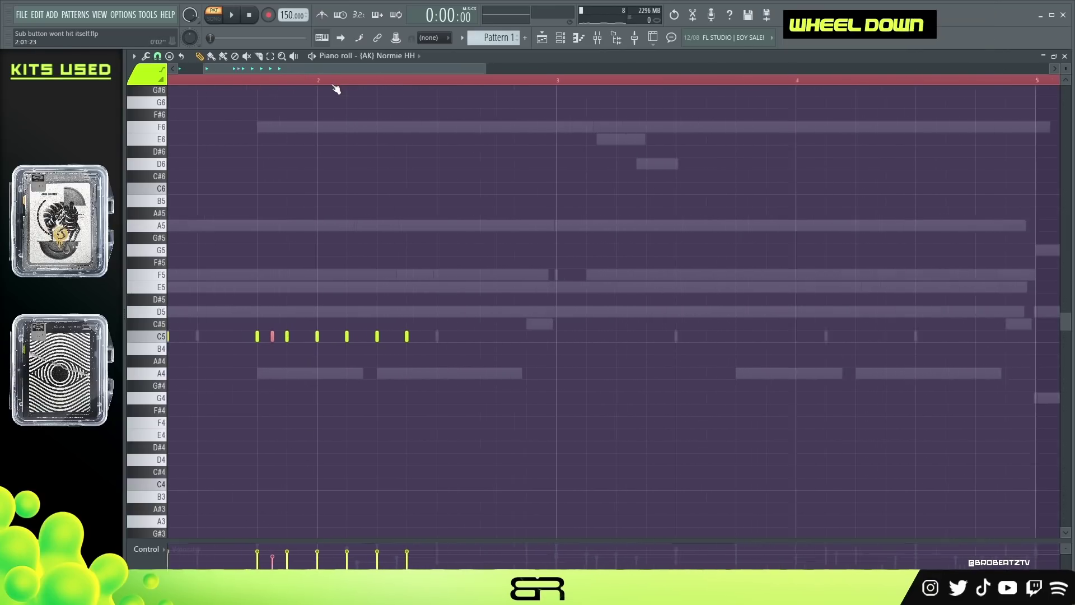
- Duplicate the two-bar hi-hat pattern into bars 3 and 4, and copy all four bars into bars 5 to 8
{"action": "scroll", "coordinate": [335, 88], "scroll_direction": "down", "scroll_amount": 3}
{"action": "key", "text": "ctrl+a"}
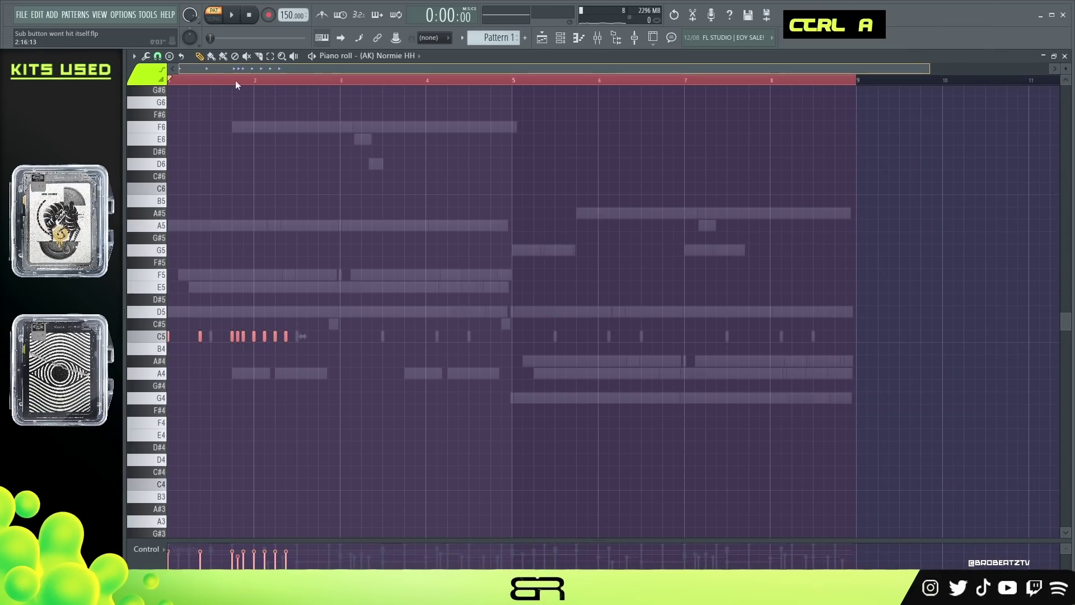
{"action": "left_click_drag", "start_coordinate": [200, 337], "coordinate": [372, 340], "text": "shift"}
{"action": "right_click", "coordinate": [385, 370]}
{"action": "key", "text": "ctrl+a"}
{"action": "mouse_move", "coordinate": [208, 341]}
{"action": "left_mouse_down", "text": "shift"}
{"action": "mouse_move", "coordinate": [543, 348]}
{"action": "mouse_move", "coordinate": [475, 344]}
{"action": "left_mouse_up", "text": "shift"}
- Add quieter hi-hat hits on step 15 of bar 4 and on steps 5 and 11 of bar 5
{"action": "scroll", "coordinate": [509, 68], "scroll_direction": "up", "scroll_amount": 3}
{"action": "right_click", "coordinate": [487, 353]}
{"action": "scroll", "coordinate": [500, 352], "scroll_direction": "down", "scroll_amount": 5, "text": "alt"}
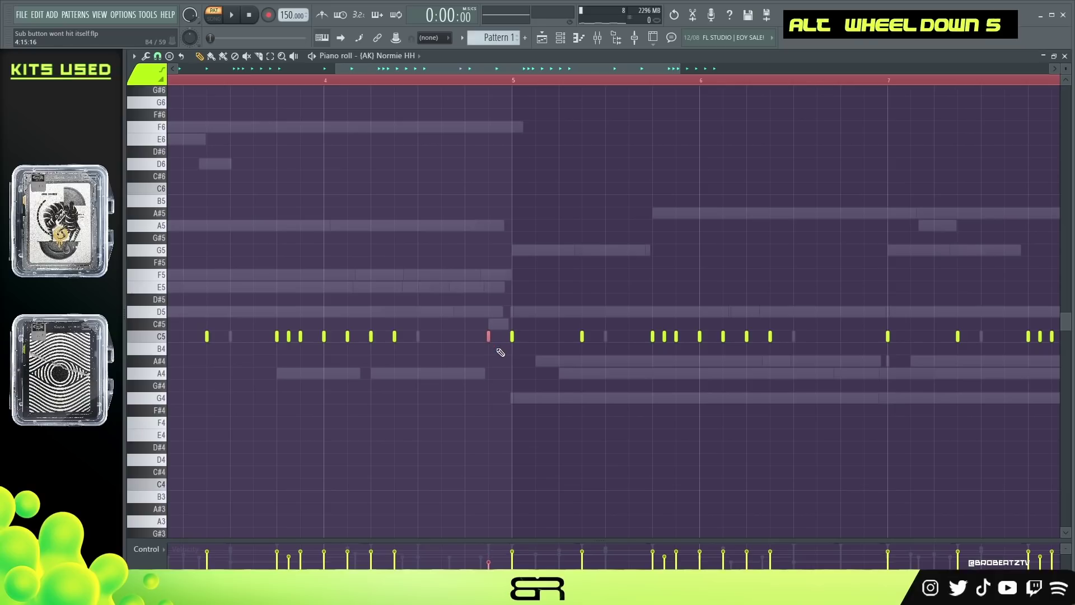
{"action": "left_click", "coordinate": [534, 336], "text": "shift"}
{"action": "left_click", "coordinate": [629, 340], "text": "shift"}
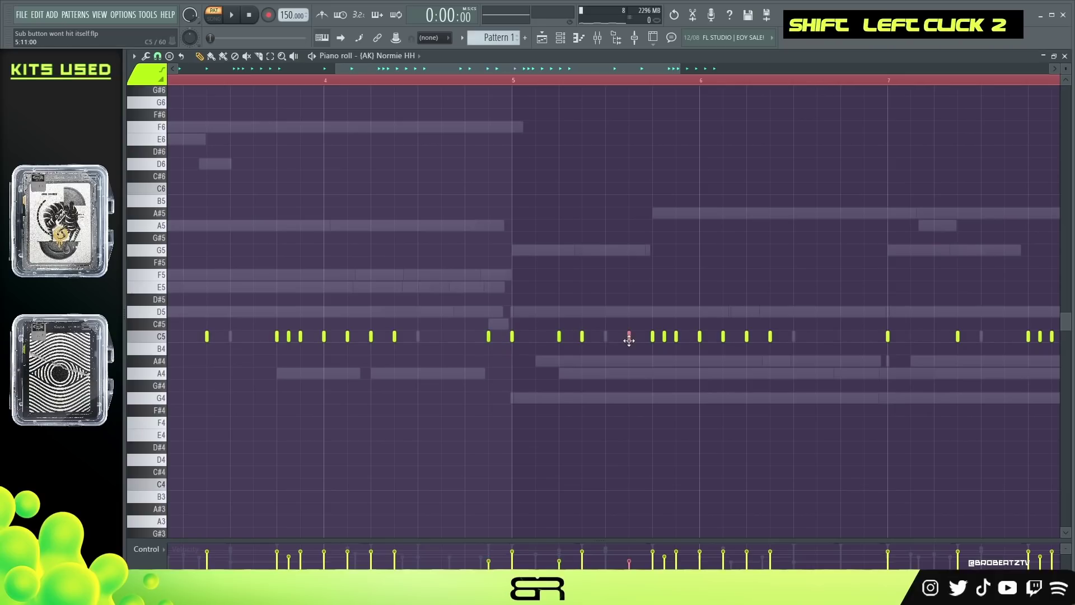
- Copy the three quieter hi-hat hits two bars ahead into bars 6 and 7
{"action": "left_click", "coordinate": [559, 336], "text": "ctrl"}
{"action": "left_click_drag", "start_coordinate": [487, 336], "coordinate": [848, 355]}
{"action": "right_click", "coordinate": [644, 115]}
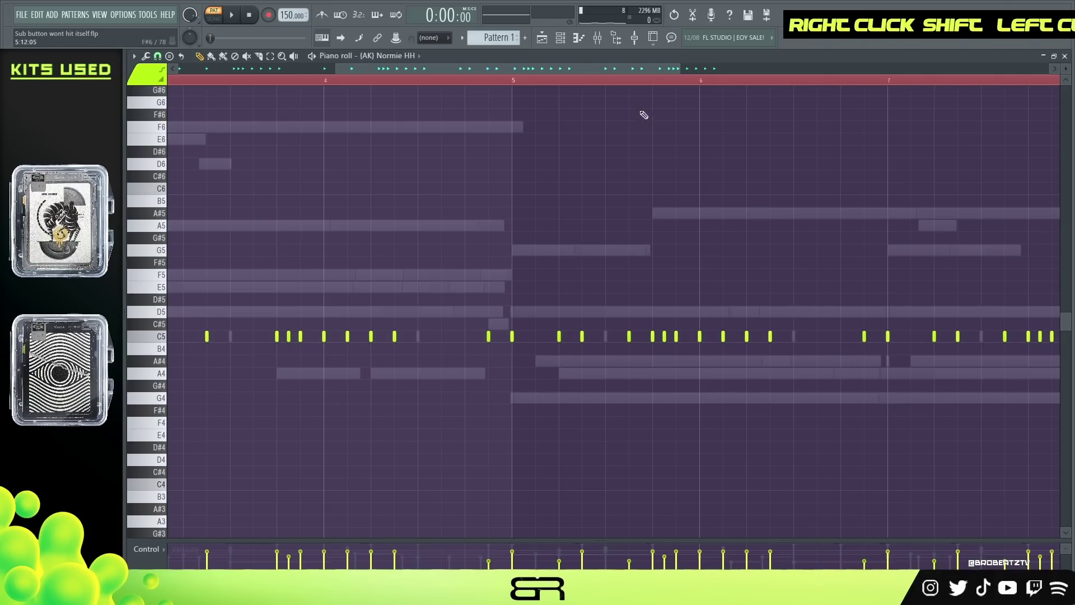
{"action": "scroll", "coordinate": [591, 92], "scroll_direction": "down", "scroll_amount": 7}
{"action": "scroll", "coordinate": [428, 122], "scroll_direction": "up", "scroll_amount": 4}
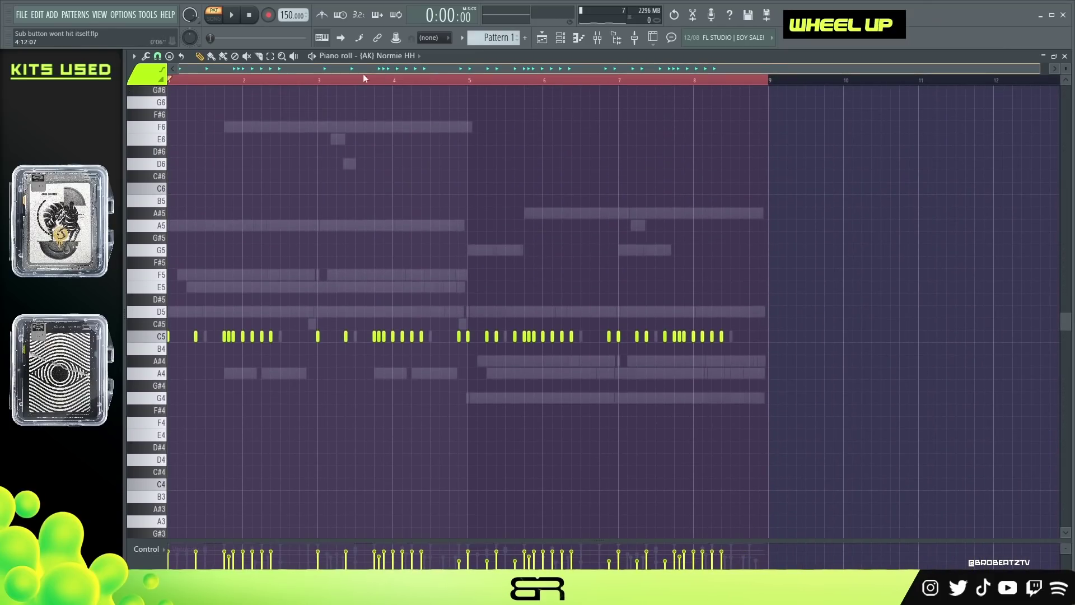
- Play the pattern and lower the velocity of the hi-hat hits on step 3 of bars 2 and 4
{"action": "key", "text": "space"}
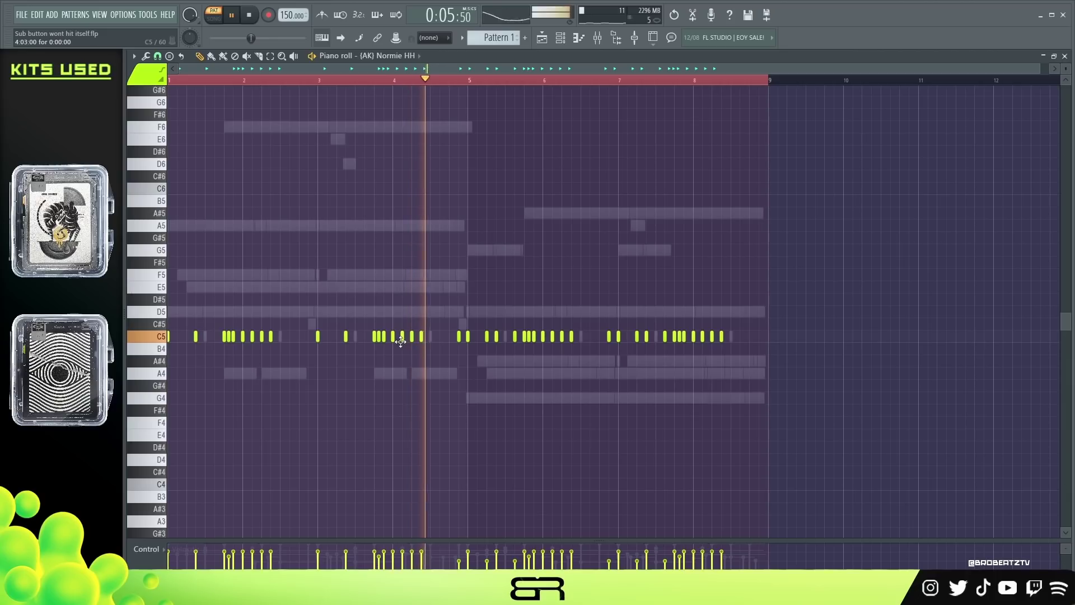
{"action": "left_click_drag", "start_coordinate": [398, 333], "coordinate": [415, 343]}
{"action": "left_click", "coordinate": [402, 559]}
{"action": "right_click", "coordinate": [420, 485]}
{"action": "left_click", "coordinate": [256, 345], "text": "ctrl"}
{"action": "left_click", "coordinate": [254, 339], "text": "ctrl"}
{"action": "scroll", "coordinate": [253, 337], "scroll_direction": "down", "scroll_amount": 3}
{"action": "right_click", "coordinate": [332, 271]}
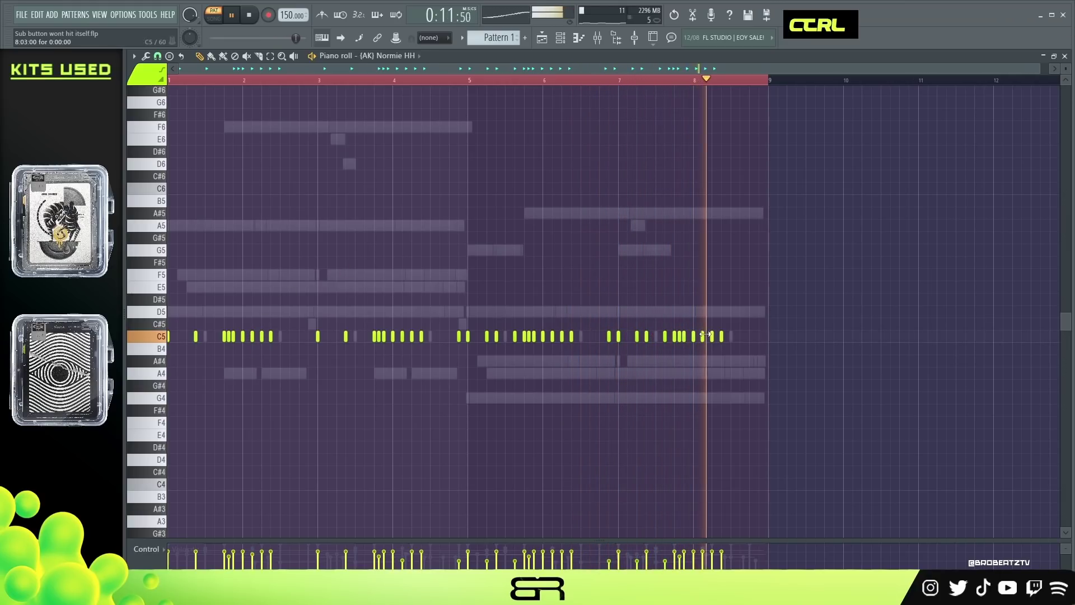
- Unmute the second Falcon and both Kontakt channels, and reposition the channel rack over the playlist
{"action": "left_click", "coordinate": [560, 38]}
{"action": "key", "text": "space"}
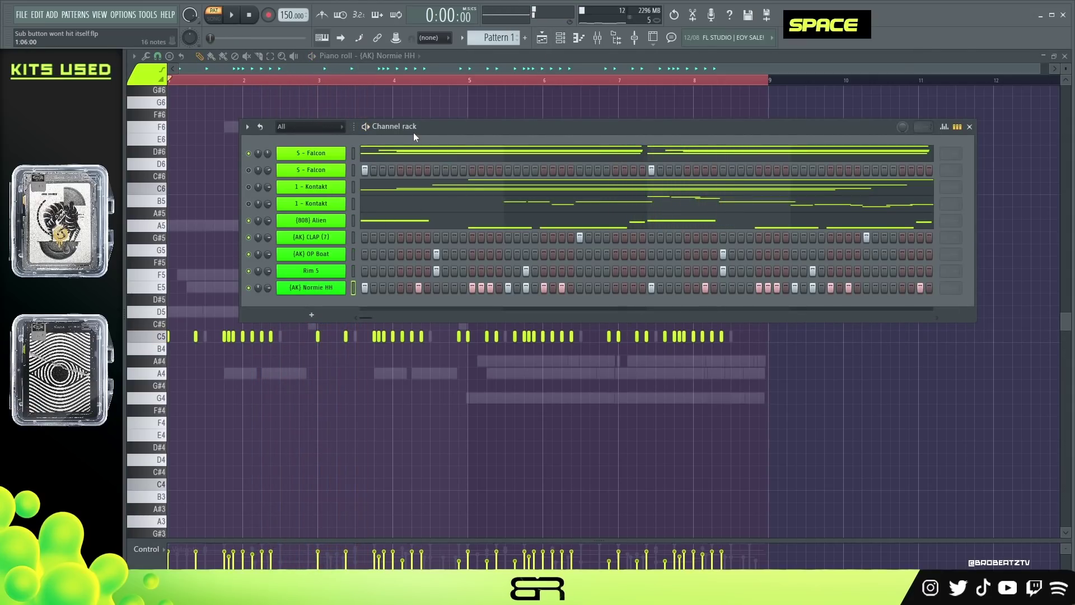
{"action": "scroll", "coordinate": [268, 288], "scroll_direction": "down", "scroll_amount": 3}
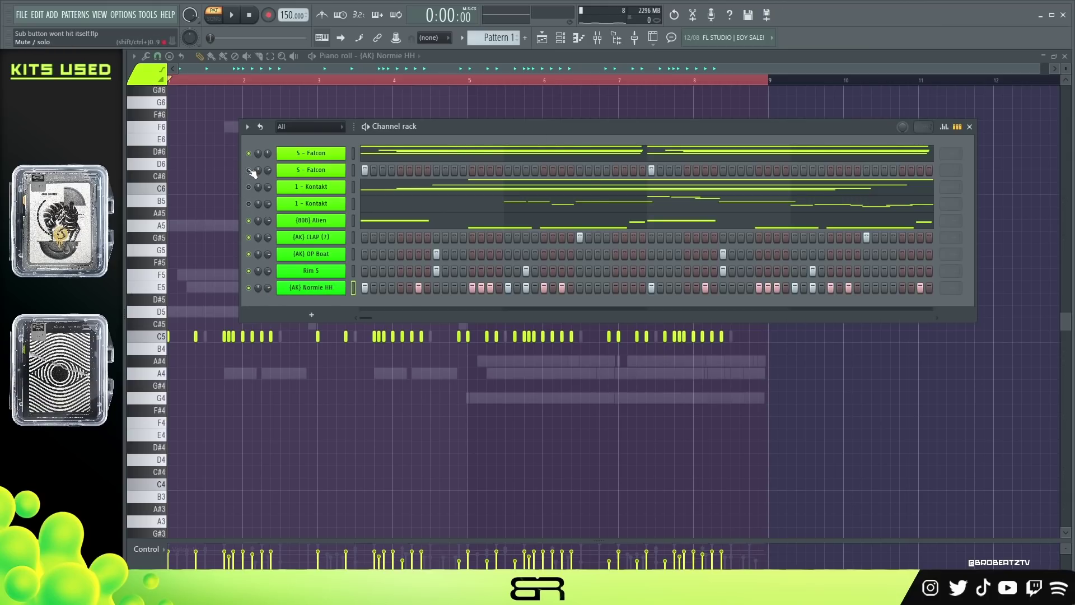
{"action": "double_click", "coordinate": [249, 204]}
{"action": "left_click", "coordinate": [541, 38]}
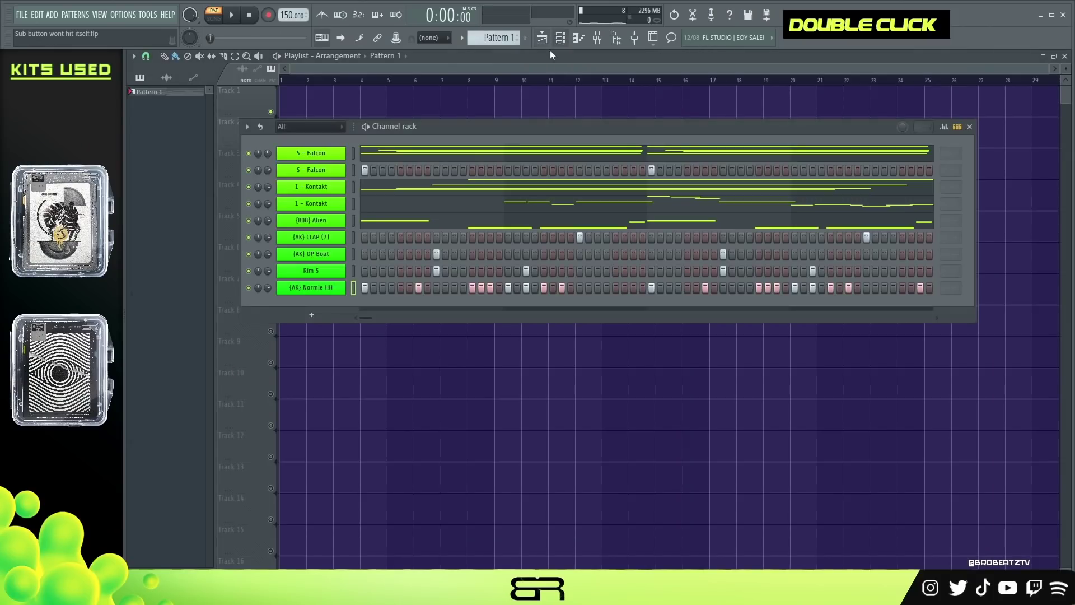
{"action": "left_click_drag", "start_coordinate": [472, 128], "coordinate": [516, 122]}
- Play the full pattern while balancing the second Falcon and [AK] Normie HH channel volumes
{"action": "key", "text": "space"}
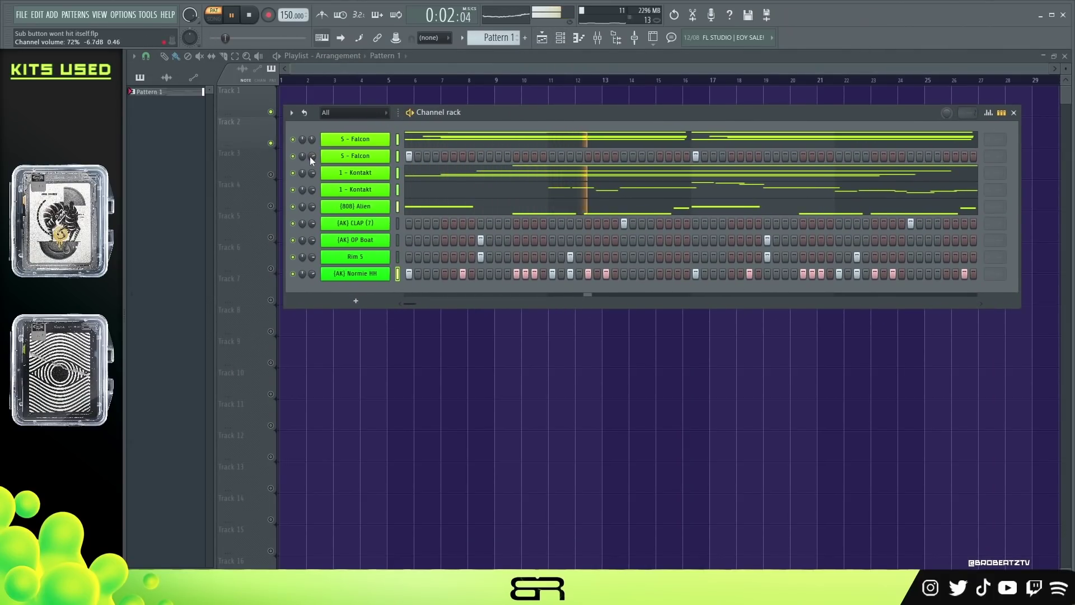
{"action": "scroll", "coordinate": [313, 178], "scroll_direction": "down", "scroll_amount": 1}
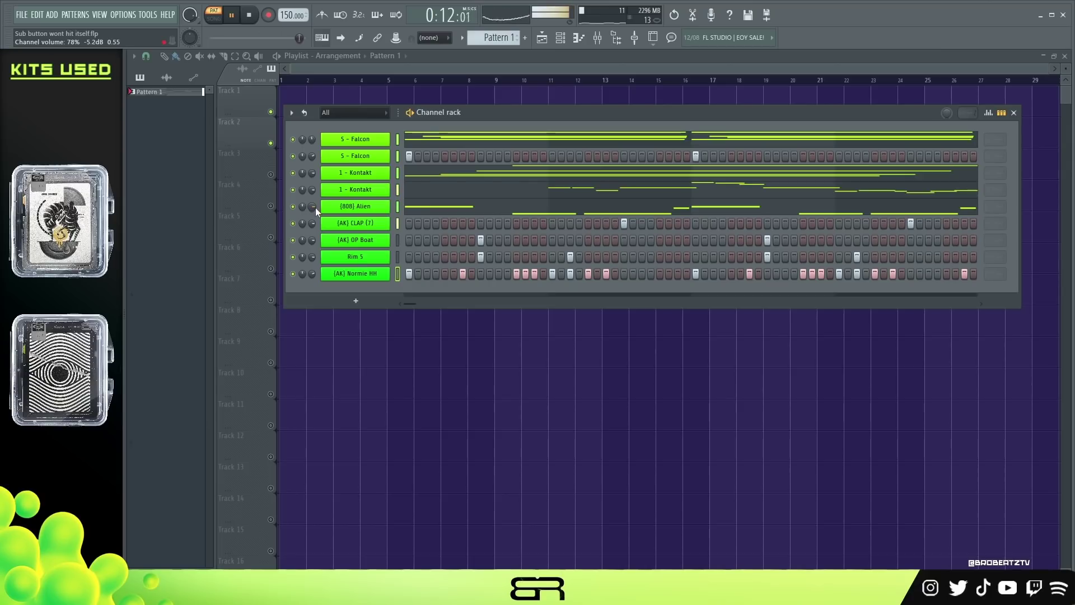
{"action": "mouse_move", "coordinate": [312, 273]}
{"action": "left_mouse_down"}
{"action": "mouse_move", "coordinate": [311, 289]}
{"action": "mouse_move", "coordinate": [312, 272]}
{"action": "left_mouse_up"}
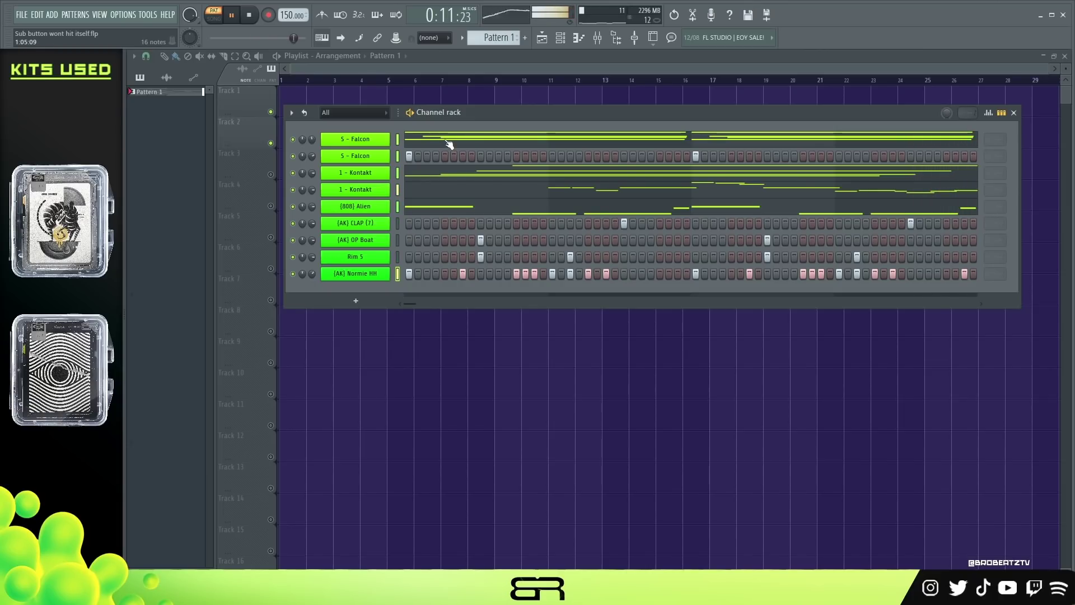
{"action": "key", "text": "space"}
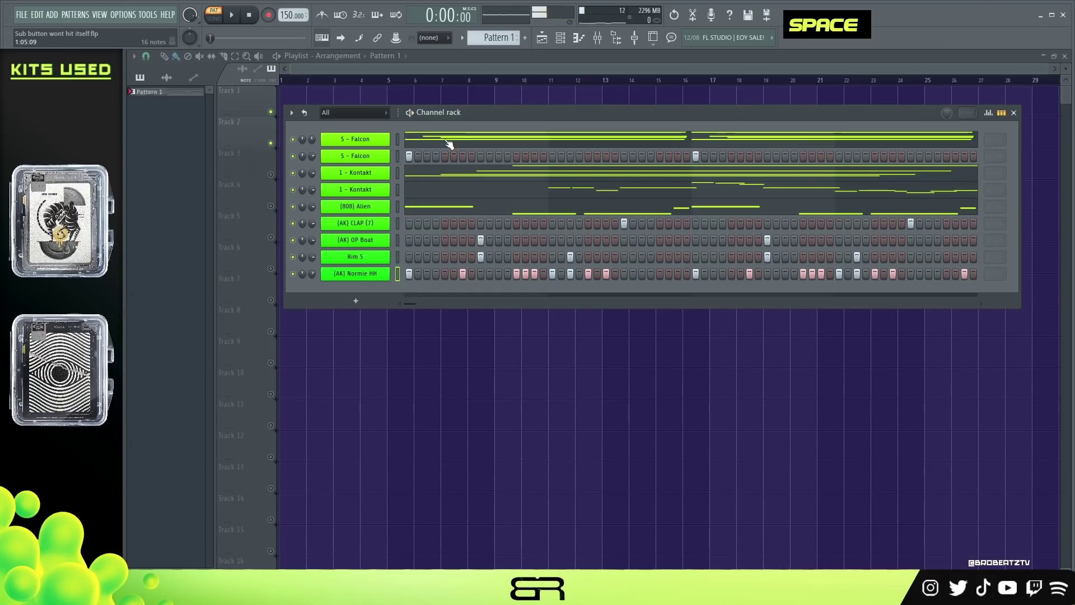